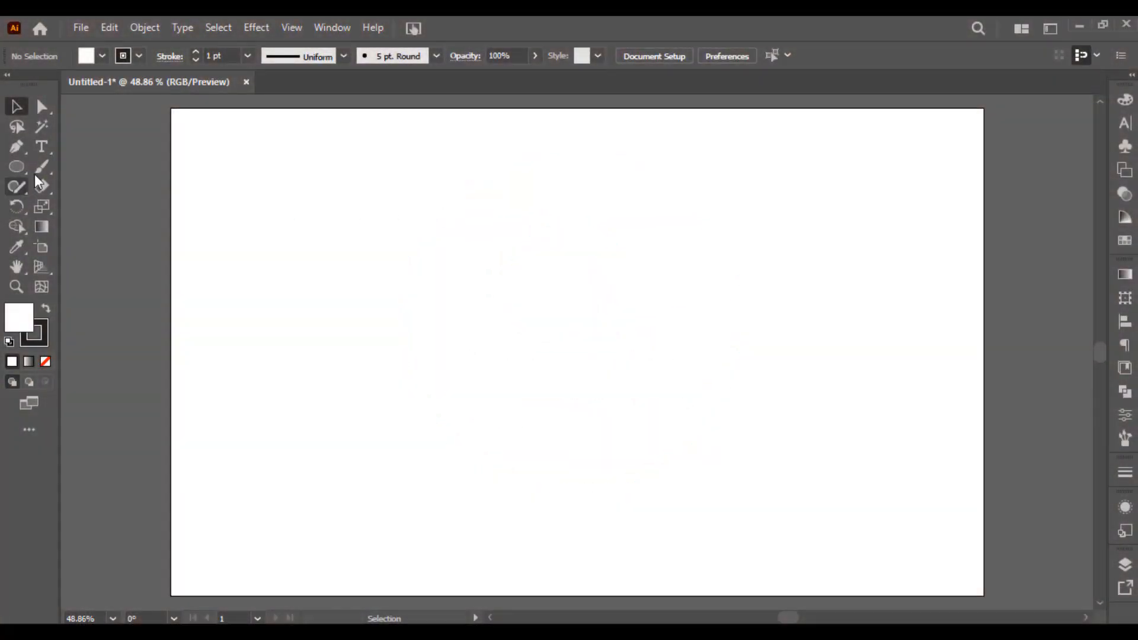
# Paint a long freehand stroke with a looping end across the artboard using the Paintbrush tool.
pyautogui.moveTo(36, 172); pyautogui.dragTo(117, 173)
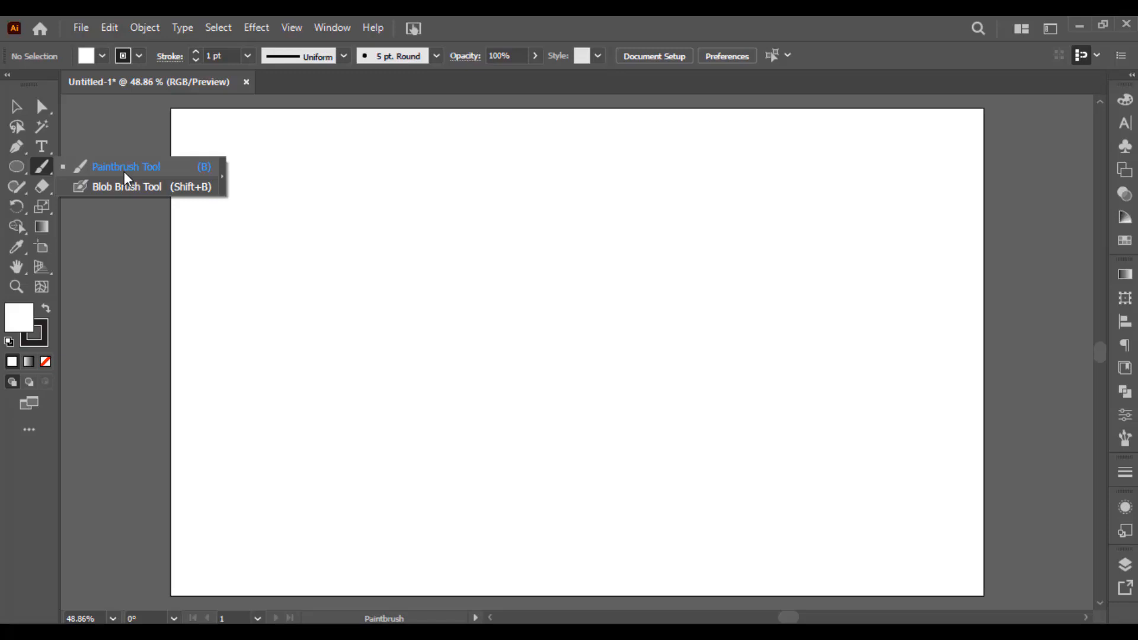
pyautogui.moveTo(124, 173); pyautogui.dragTo(126, 173)
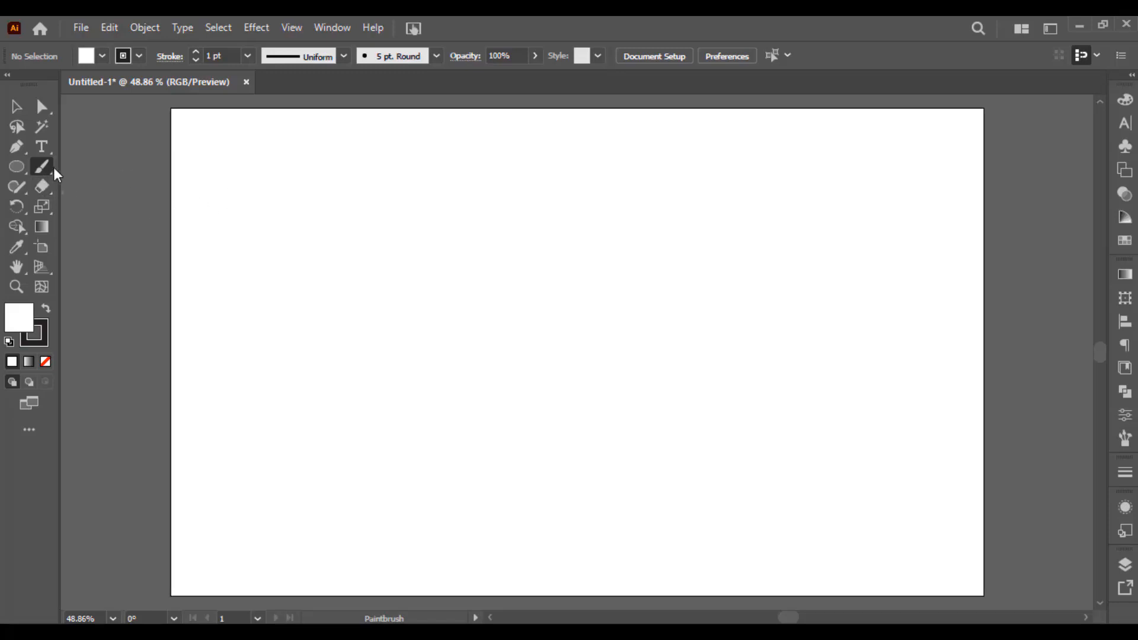
pyautogui.moveTo(305, 289)
pyautogui.mouseDown()
pyautogui.moveTo(431, 296)
pyautogui.moveTo(512, 250)
pyautogui.moveTo(647, 310)
pyautogui.moveTo(752, 267)
pyautogui.moveTo(684, 399)
pyautogui.moveTo(667, 275)
pyautogui.moveTo(679, 434)
pyautogui.moveTo(464, 372)
pyautogui.moveTo(343, 413)
pyautogui.mouseUp()
# Paint four more wavy Paintbrush strokes above, between and below the curves of the looping stroke.
pyautogui.hotkey('ctrl', '1')
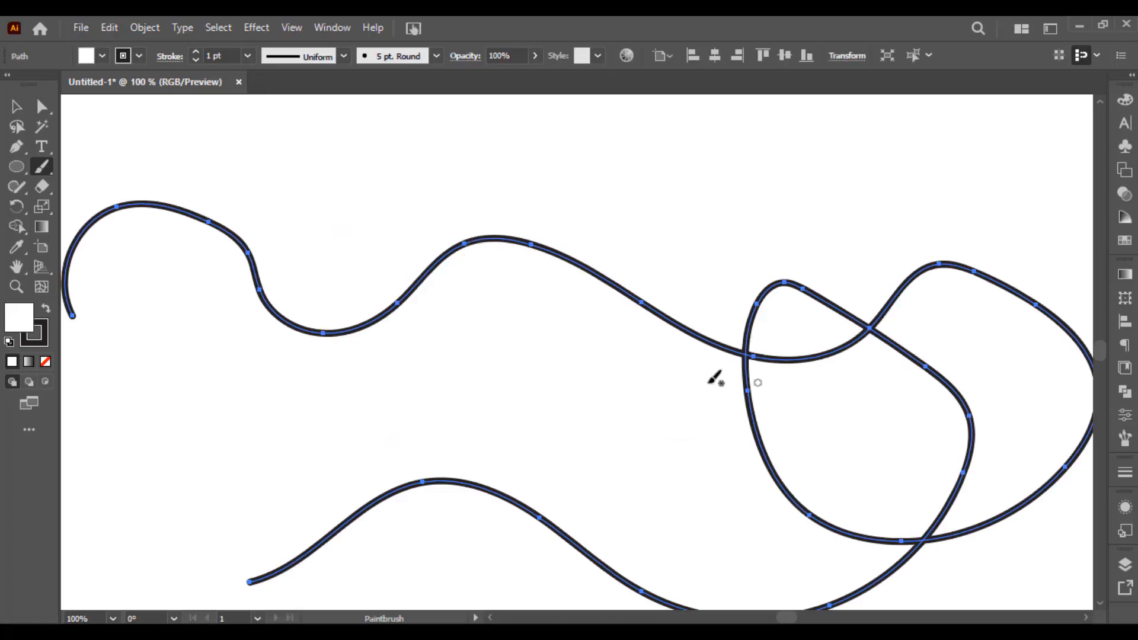
pyautogui.moveTo(385, 215)
pyautogui.mouseDown()
pyautogui.moveTo(552, 205)
pyautogui.moveTo(664, 156)
pyautogui.mouseUp()
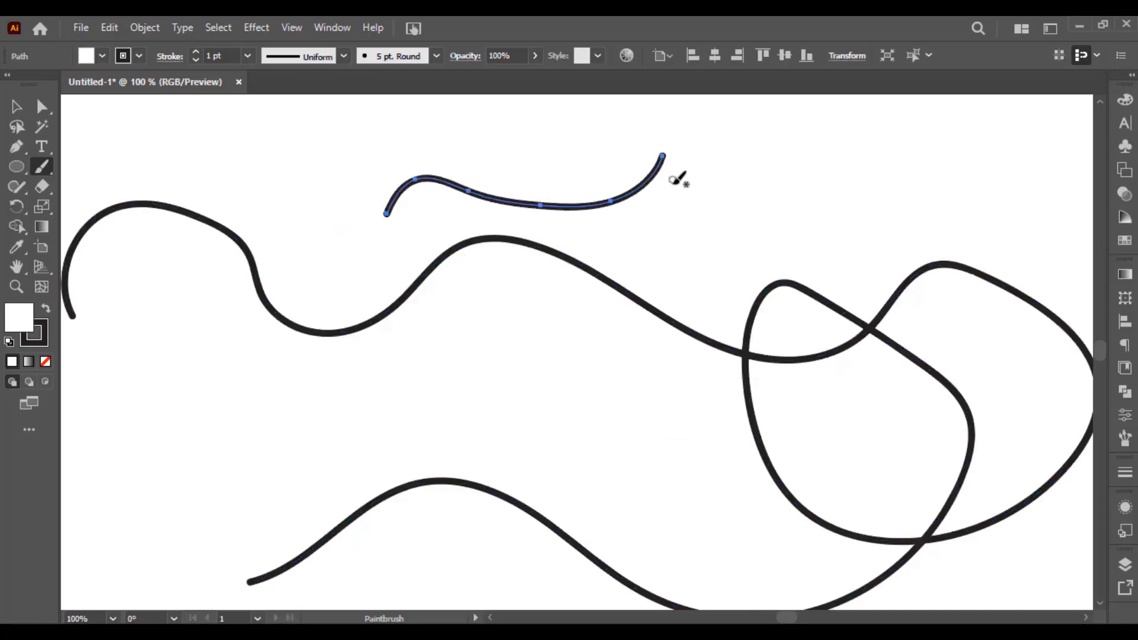
pyautogui.moveTo(379, 364)
pyautogui.mouseDown()
pyautogui.moveTo(419, 345)
pyautogui.moveTo(653, 350)
pyautogui.mouseUp()
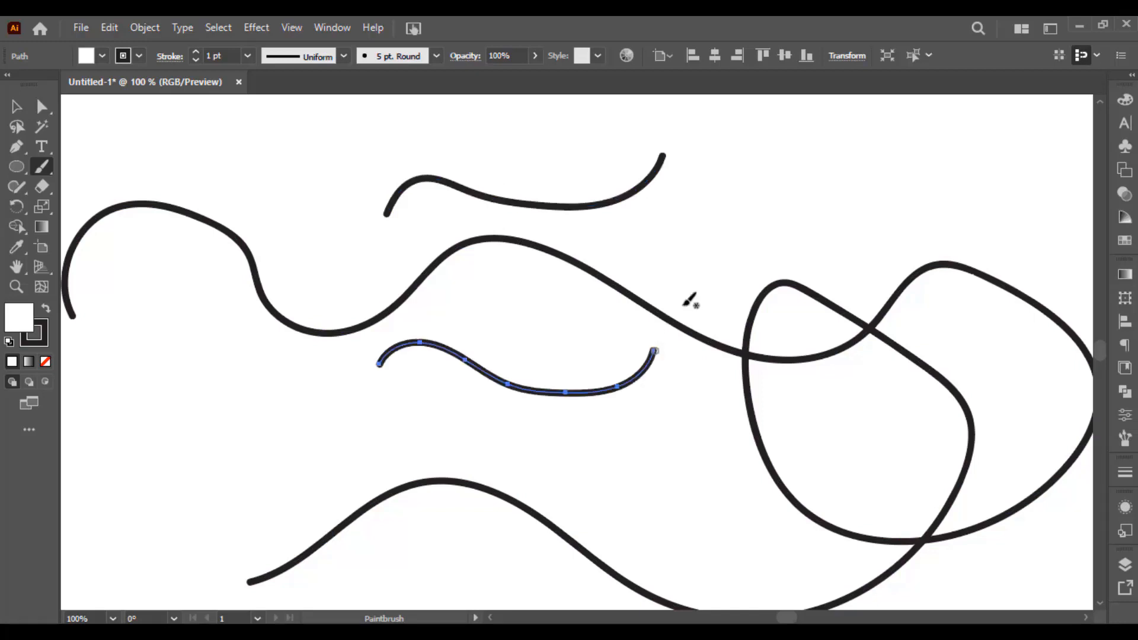
pyautogui.moveTo(889, 120)
pyautogui.mouseDown()
pyautogui.moveTo(877, 153)
pyautogui.moveTo(735, 109)
pyautogui.moveTo(623, 117)
pyautogui.moveTo(495, 151)
pyautogui.moveTo(391, 106)
pyautogui.moveTo(302, 137)
pyautogui.mouseUp()
pyautogui.moveTo(173, 462)
pyautogui.mouseDown()
pyautogui.moveTo(482, 450)
pyautogui.moveTo(545, 393)
pyautogui.mouseUp()
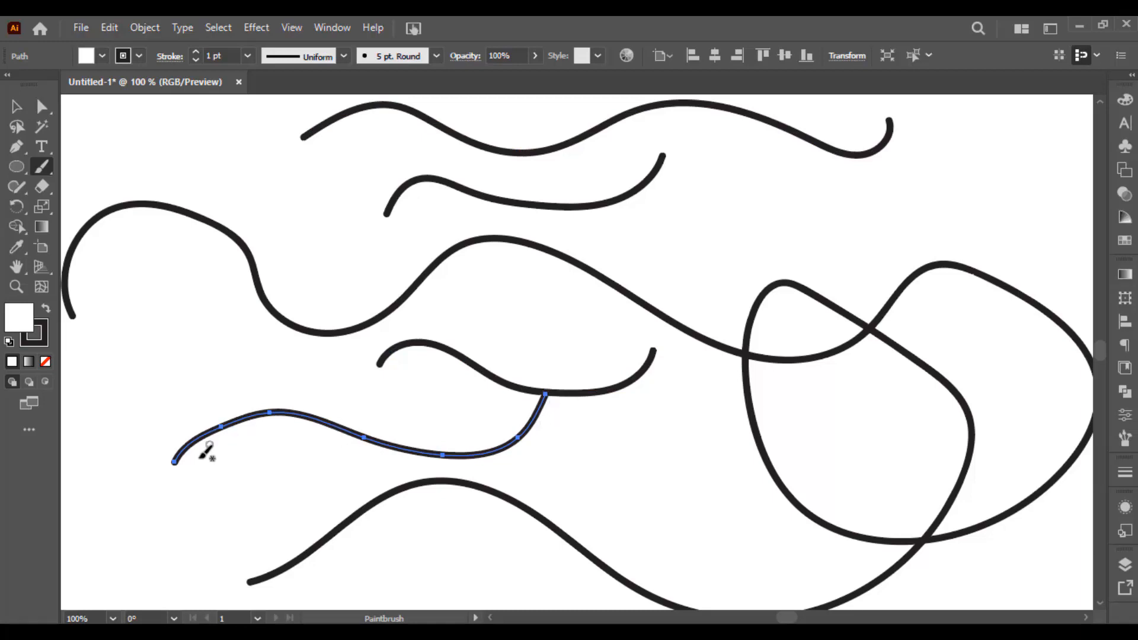
pyautogui.scroll(-2, 452, 384)
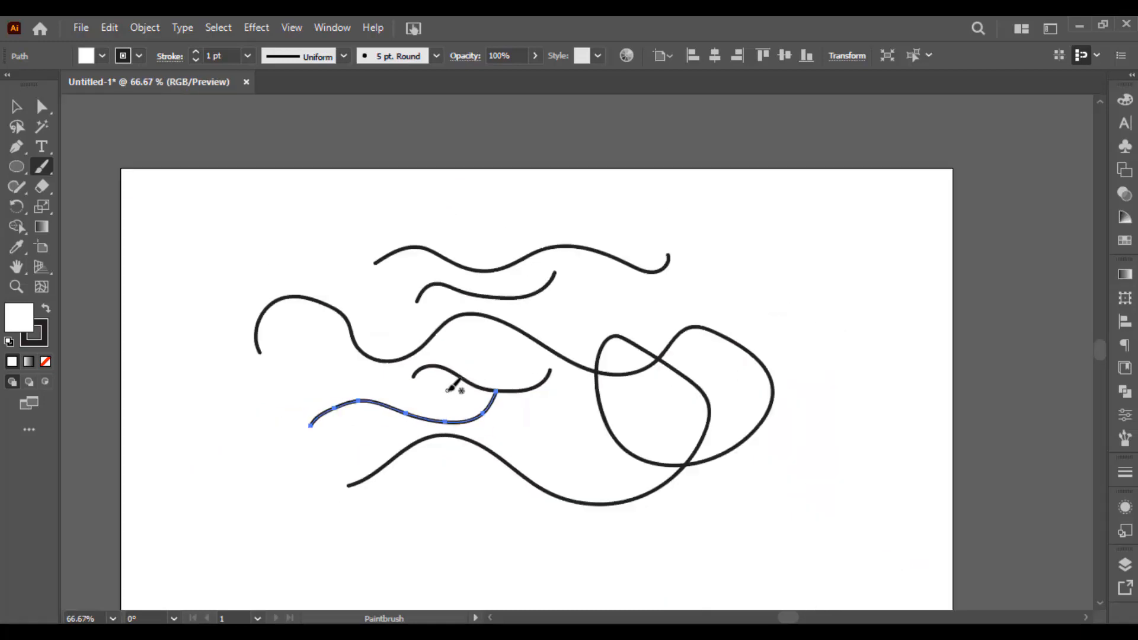
pyautogui.scroll(1, 453, 380)
pyautogui.hotkey('ctrl', '0')
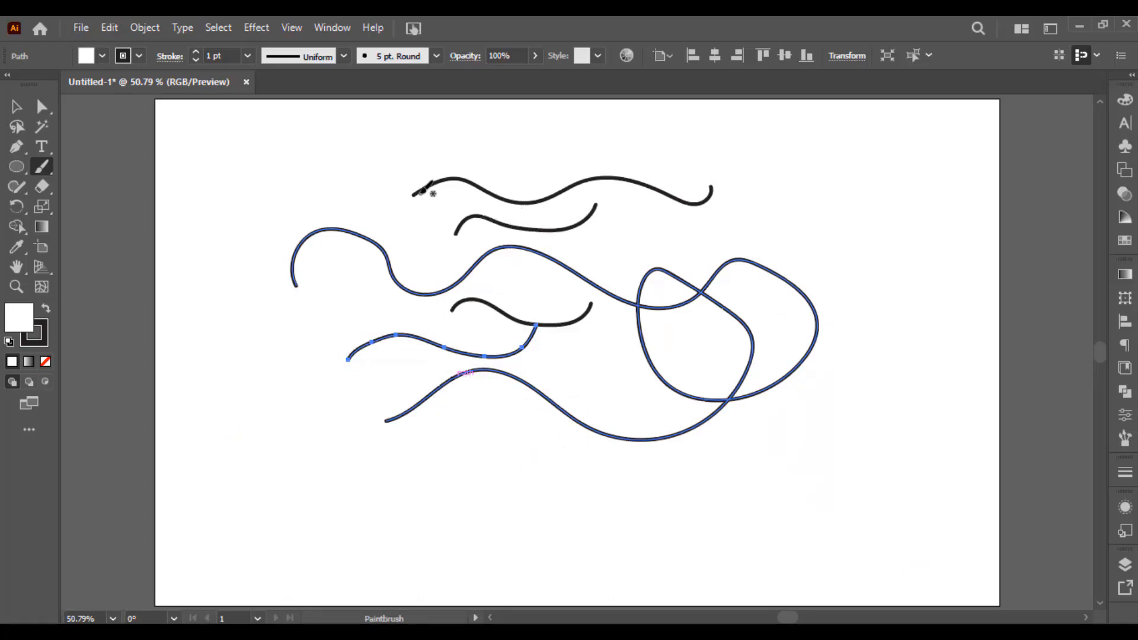
# Set the fill to None and paint another wavy Paintbrush stroke below the existing ones.
pyautogui.click(17, 107)
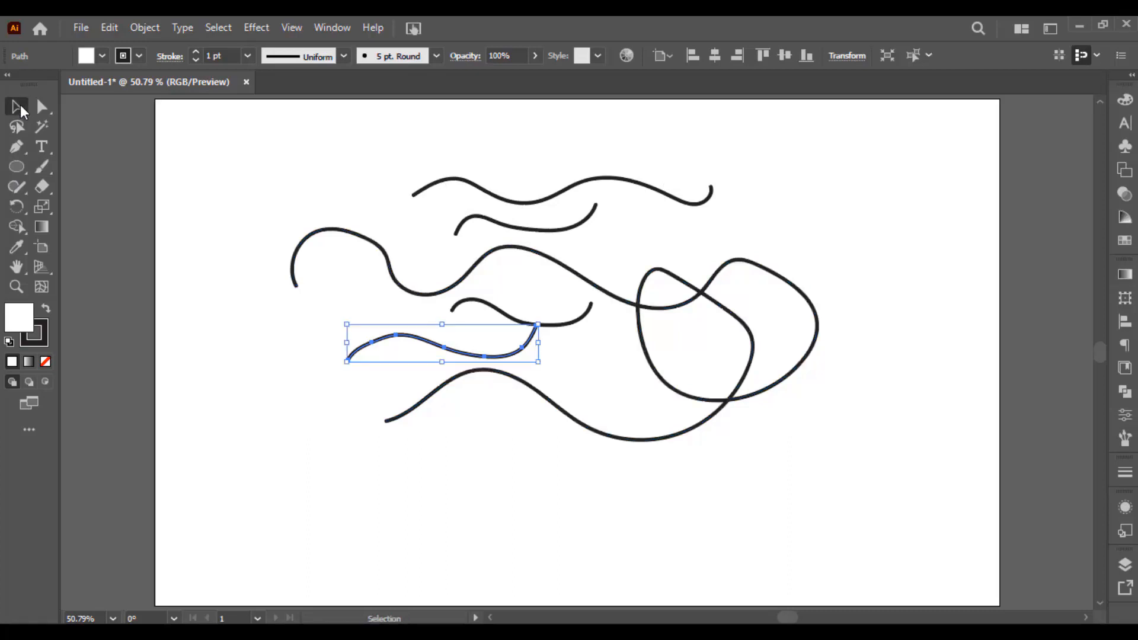
pyautogui.click(46, 361)
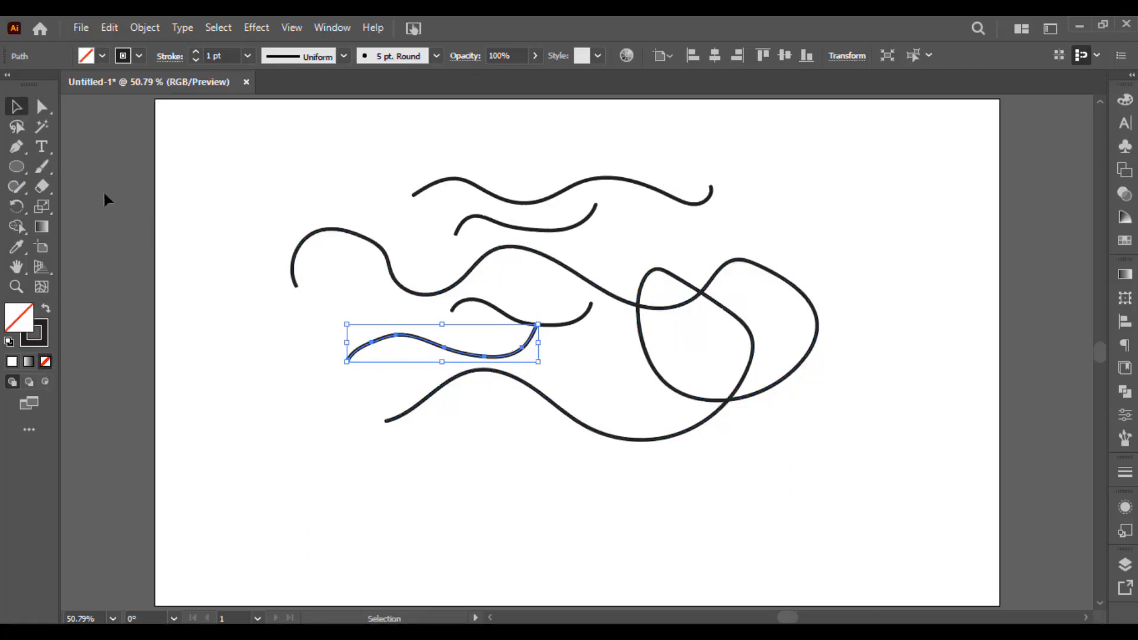
pyautogui.click(41, 166)
pyautogui.moveTo(284, 498); pyautogui.dragTo(406, 493)
pyautogui.moveTo(486, 519); pyautogui.dragTo(607, 470)
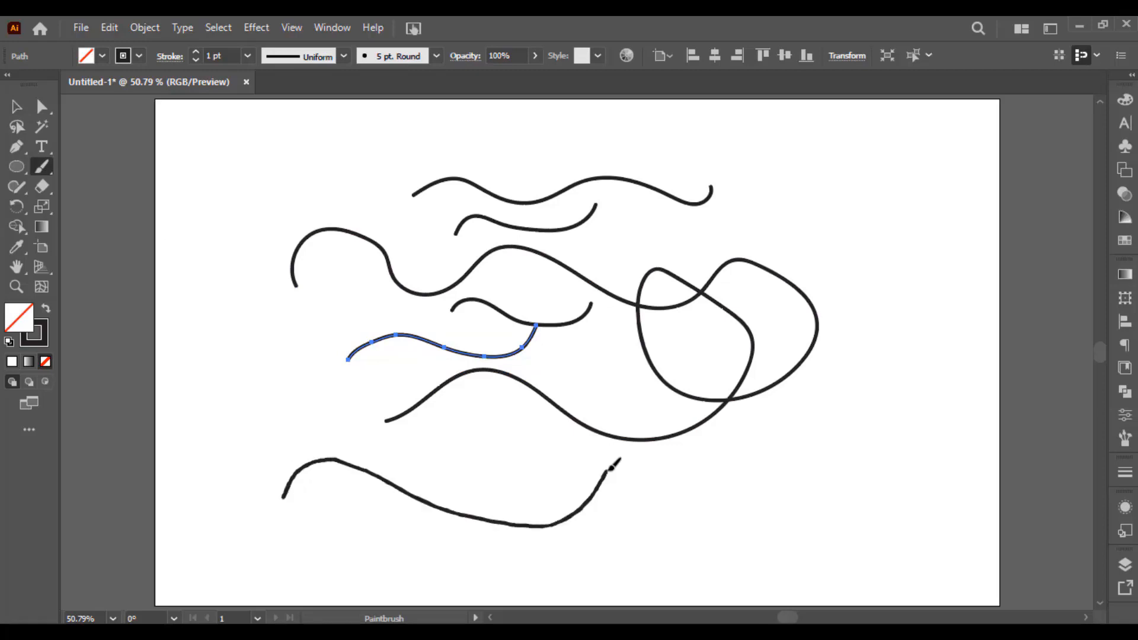
# Delete all the brush strokes from the artboard.
pyautogui.hotkey('ctrl', 'a')
pyautogui.press('Delete')
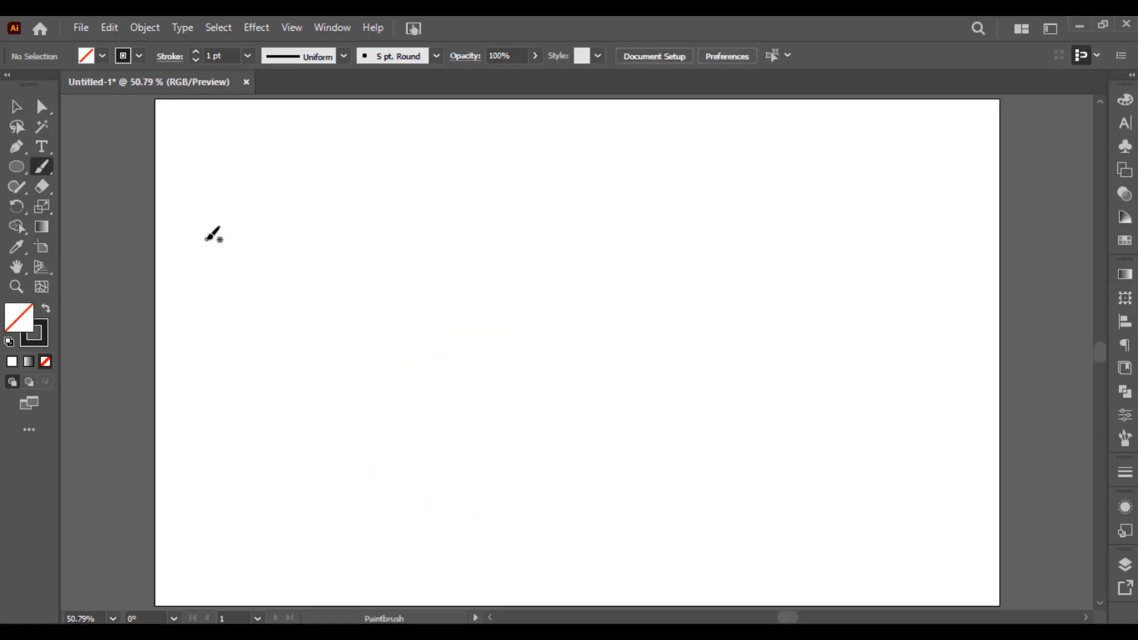
pyautogui.moveTo(206, 236); pyautogui.dragTo(310, 139)
# Review the available brush definitions and keep the full Brushes list open beside the artboard.
pyautogui.click(393, 58)
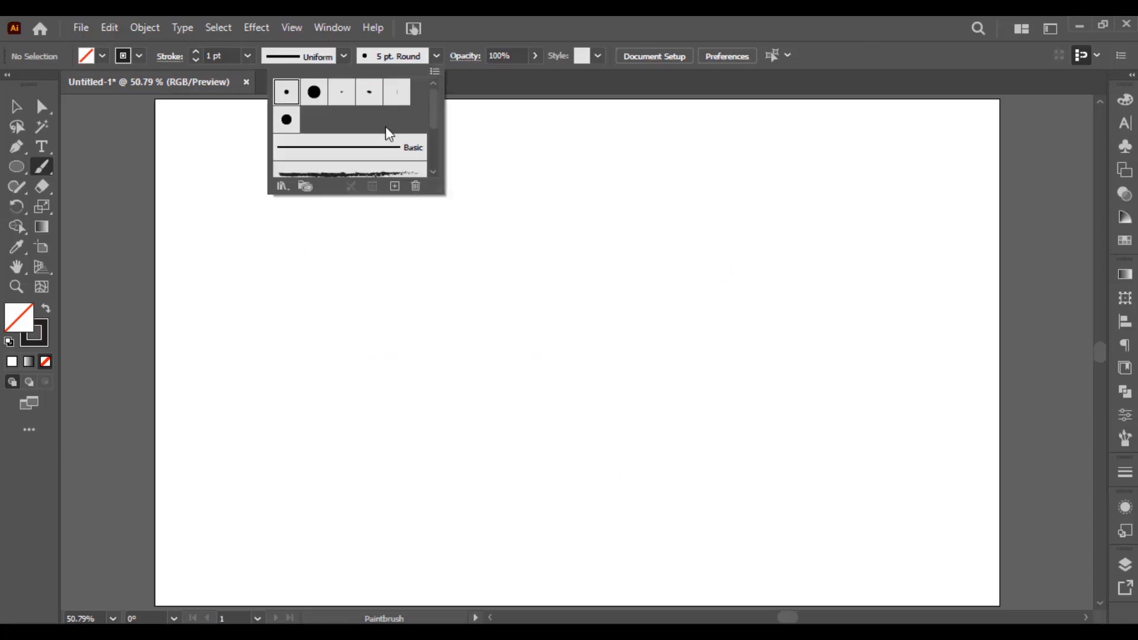
pyautogui.click(409, 59)
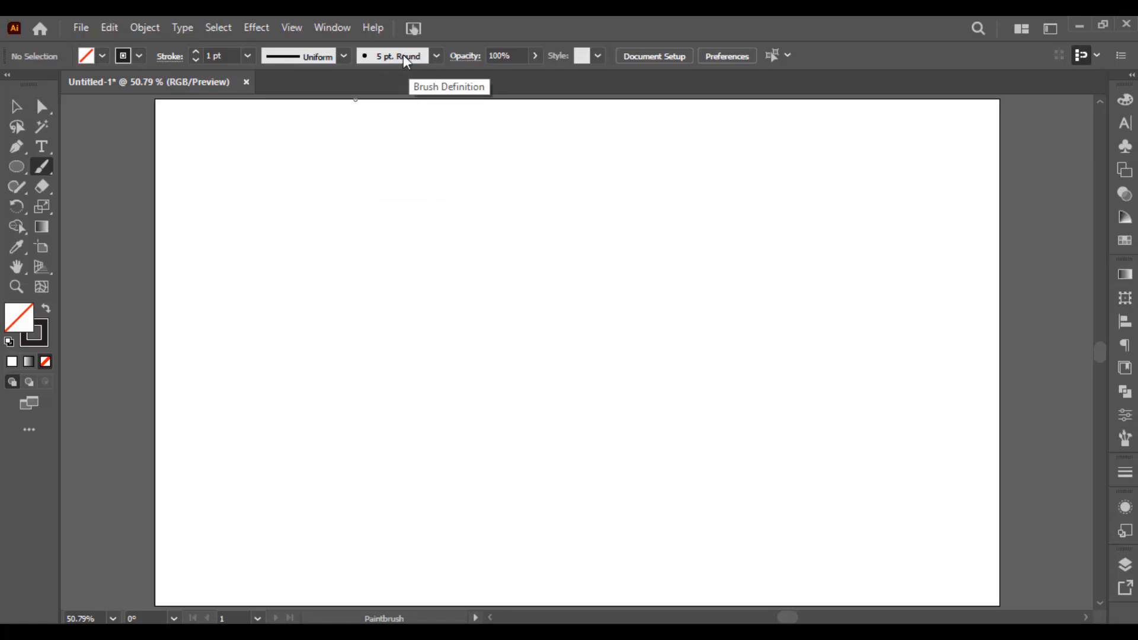
pyautogui.click(348, 30)
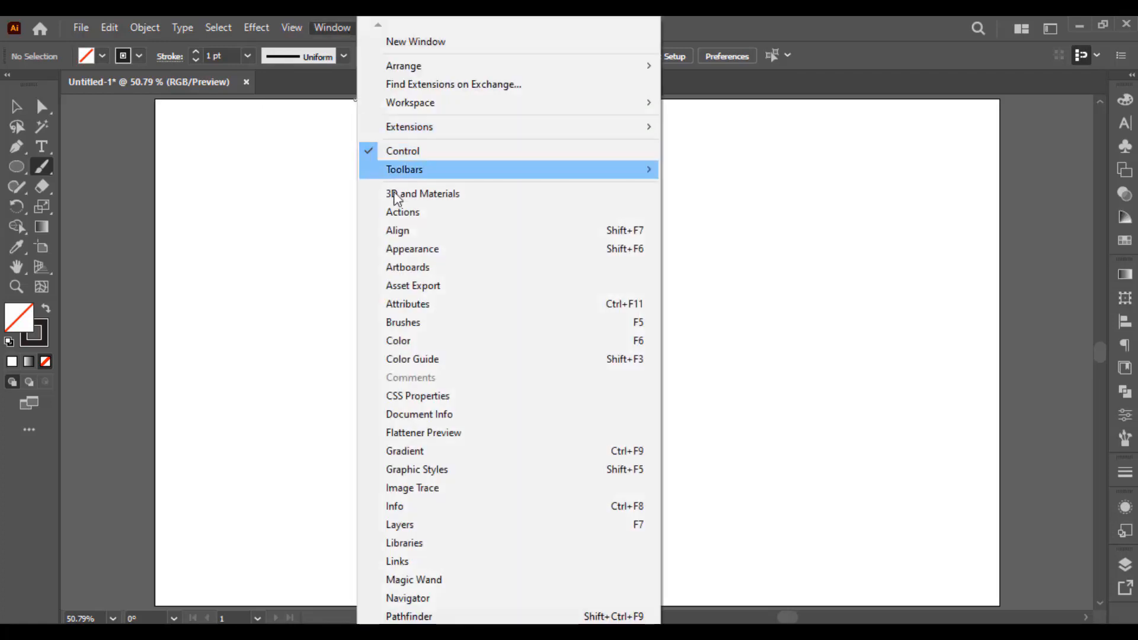
pyautogui.click(429, 323)
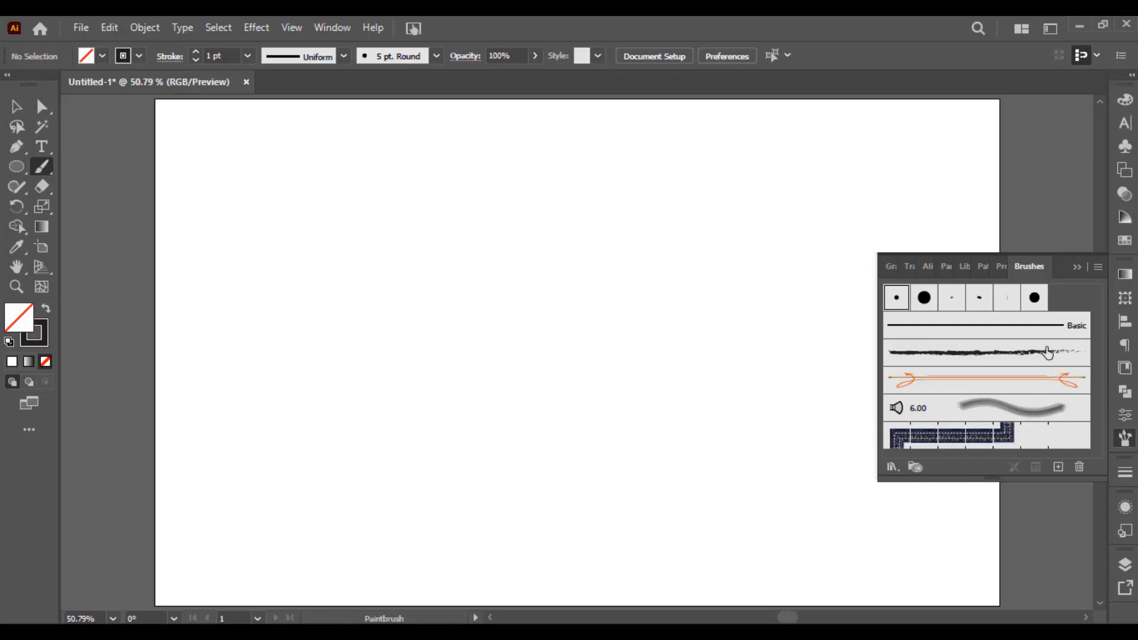
pyautogui.click(388, 58)
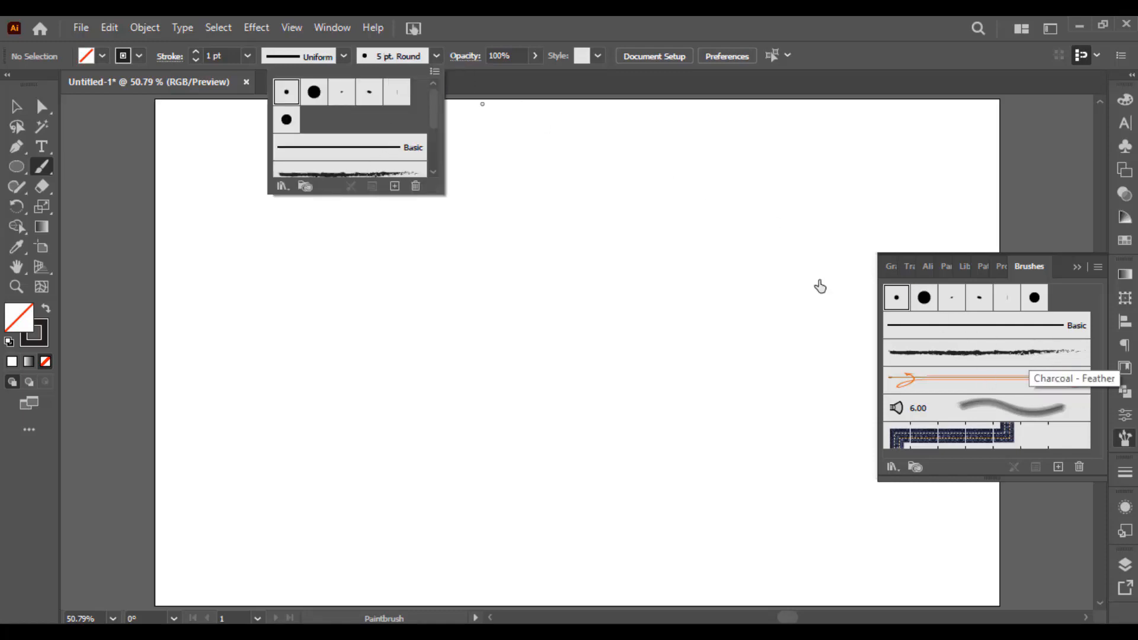
pyautogui.click(413, 59)
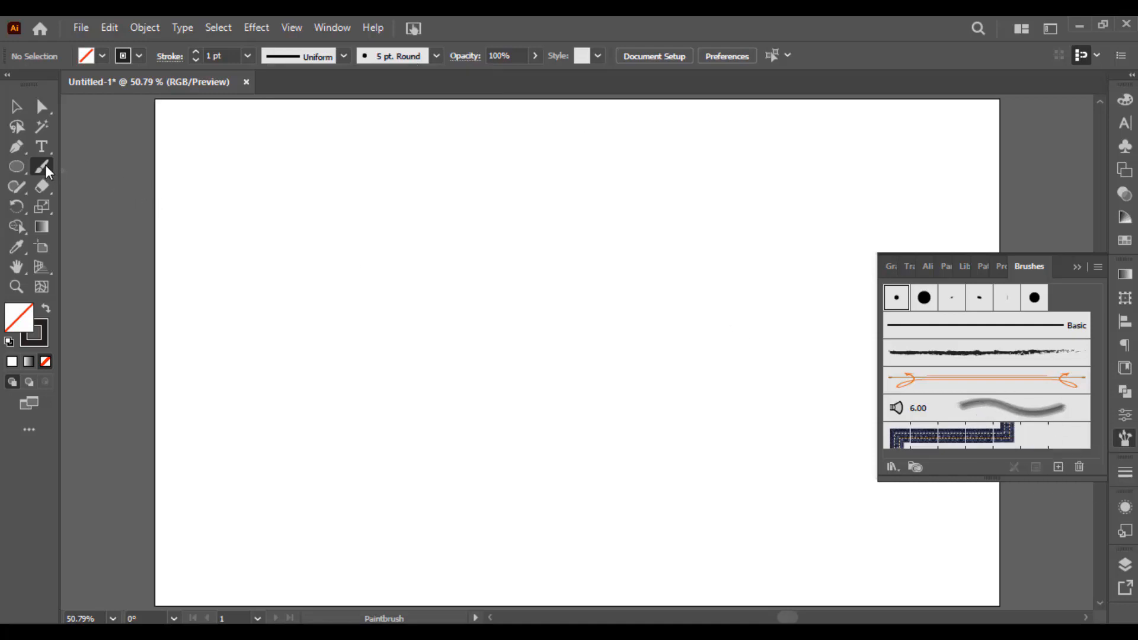
# Paint four wavy strokes on the artboard with the Charcoal - Feather brush.
pyautogui.click(948, 359)
pyautogui.moveTo(265, 344)
pyautogui.mouseDown()
pyautogui.moveTo(273, 309)
pyautogui.moveTo(311, 295)
pyautogui.moveTo(355, 318)
pyautogui.moveTo(436, 269)
pyautogui.moveTo(498, 275)
pyautogui.moveTo(509, 251)
pyautogui.mouseUp()
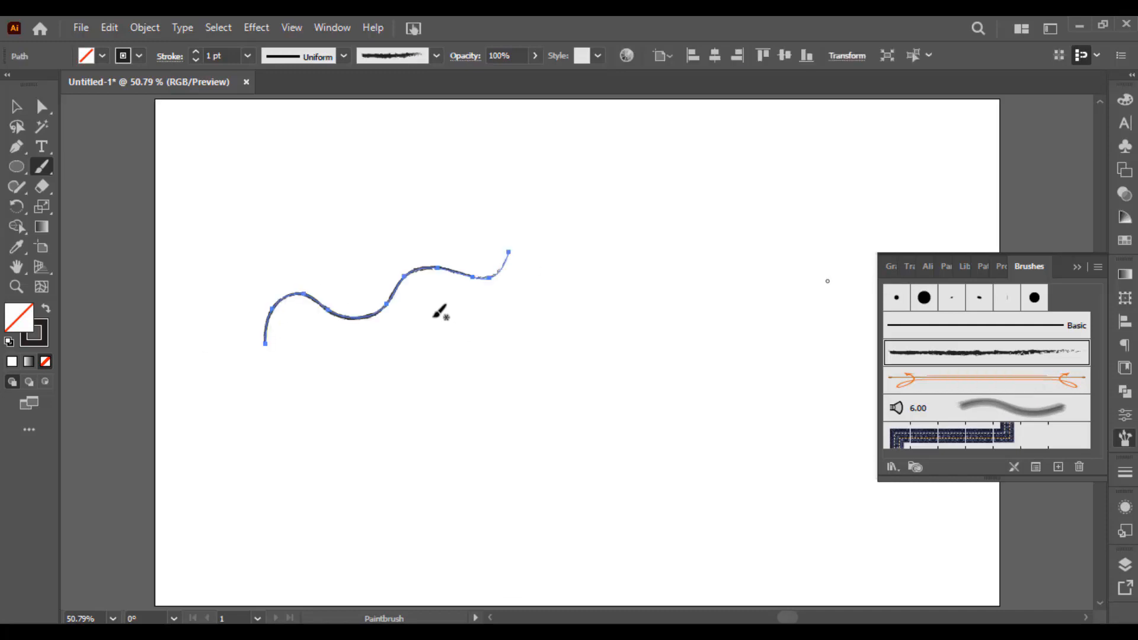
pyautogui.hotkey('ctrl', '1')
pyautogui.moveTo(287, 456)
pyautogui.mouseDown()
pyautogui.moveTo(359, 423)
pyautogui.moveTo(560, 404)
pyautogui.moveTo(576, 378)
pyautogui.mouseUp()
pyautogui.moveTo(357, 520)
pyautogui.mouseDown()
pyautogui.moveTo(586, 463)
pyautogui.moveTo(615, 423)
pyautogui.mouseUp()
pyautogui.moveTo(636, 292)
pyautogui.mouseDown()
pyautogui.moveTo(534, 330)
pyautogui.moveTo(342, 348)
pyautogui.mouseUp()
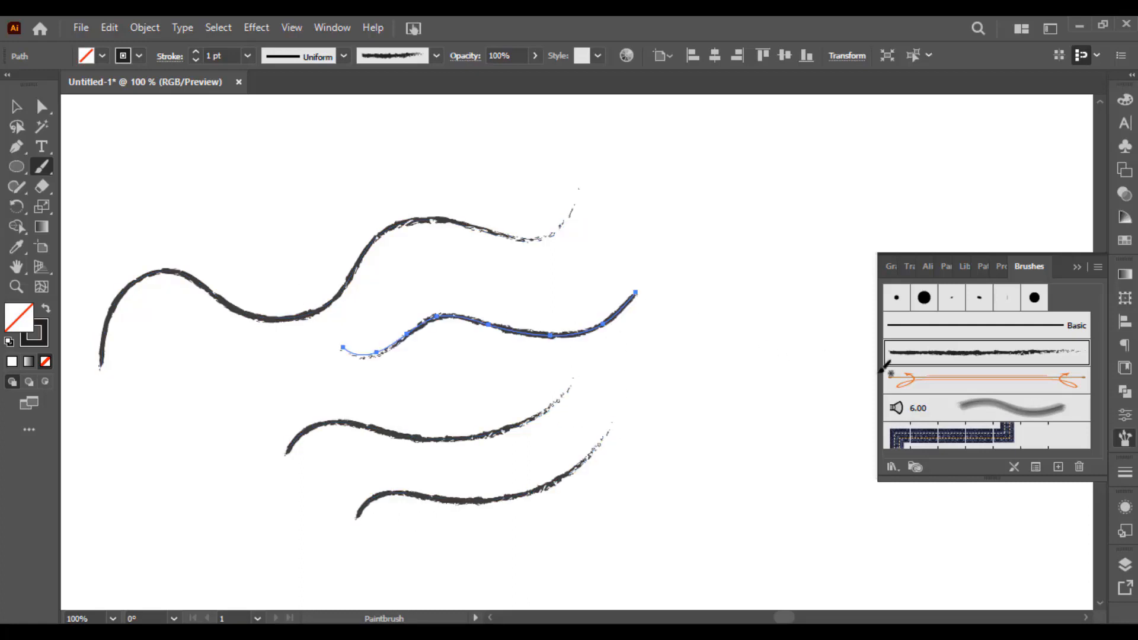
# Apply the orange double-ended arrow brush to the selected charcoal stroke and paint three more wavy strokes with it.
pyautogui.click(933, 388)
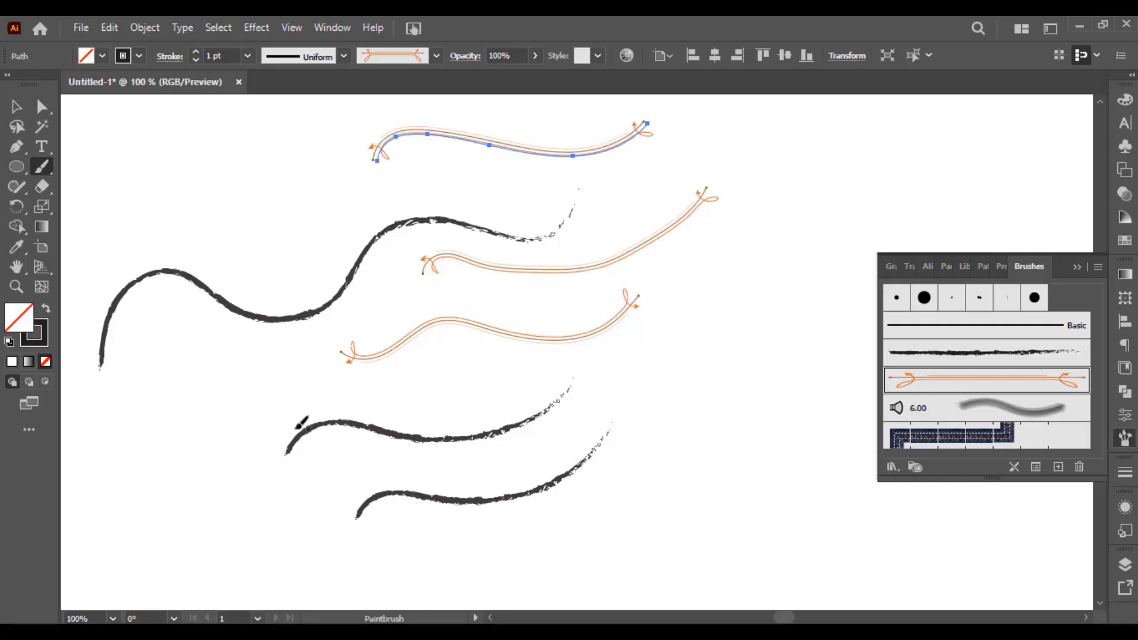
pyautogui.moveTo(456, 559)
pyautogui.mouseDown()
pyautogui.moveTo(563, 545)
pyautogui.moveTo(683, 462)
pyautogui.mouseUp()
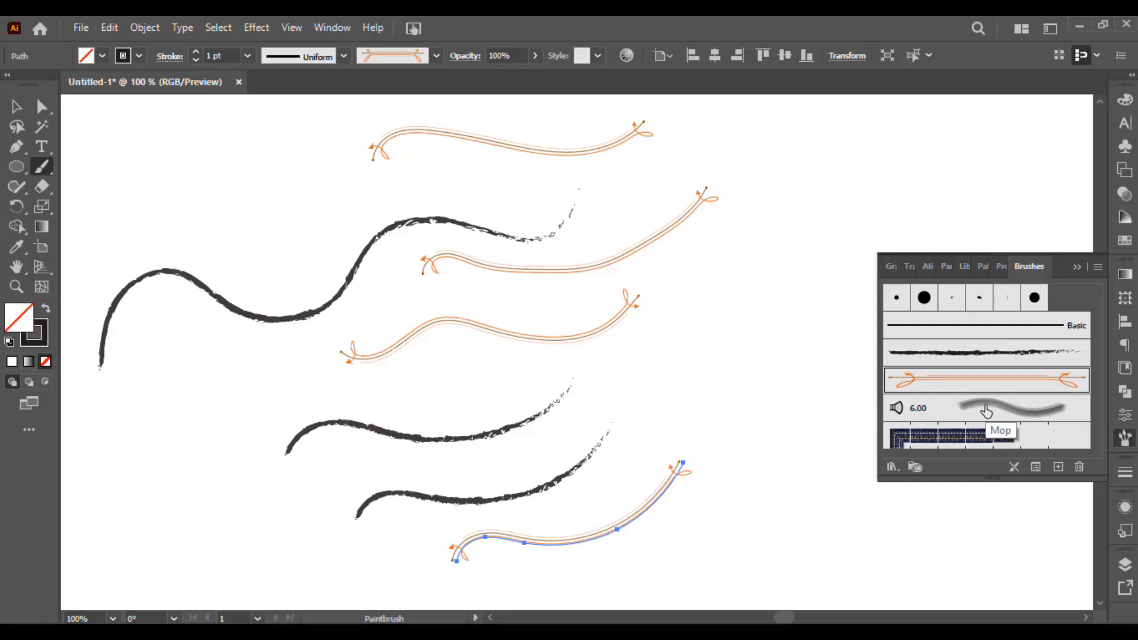
# Change the lowest orange stroke to the Mop bristle brush.
pyautogui.click(987, 409)
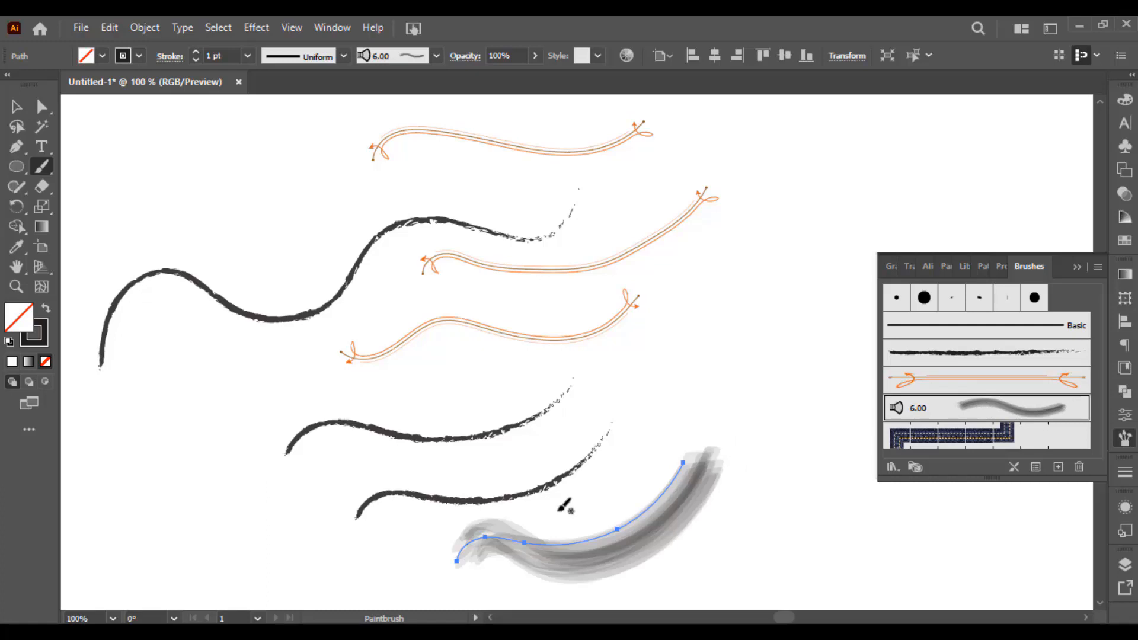
pyautogui.scroll(-2, 424, 275)
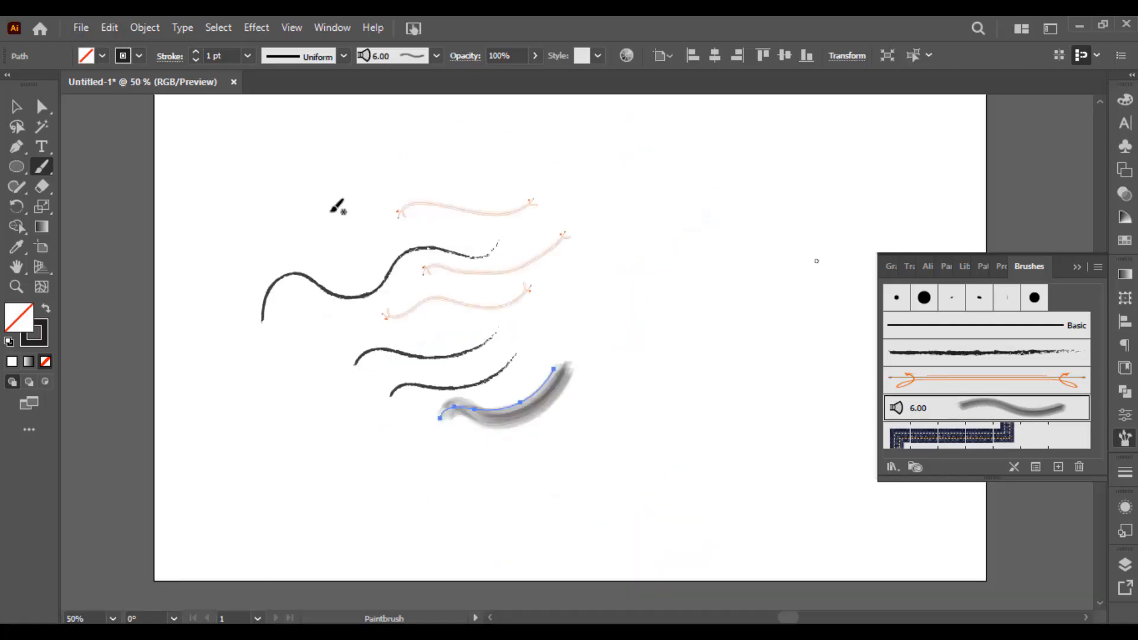
pyautogui.scroll(-2, 356, 201)
pyautogui.scroll(3, 415, 226)
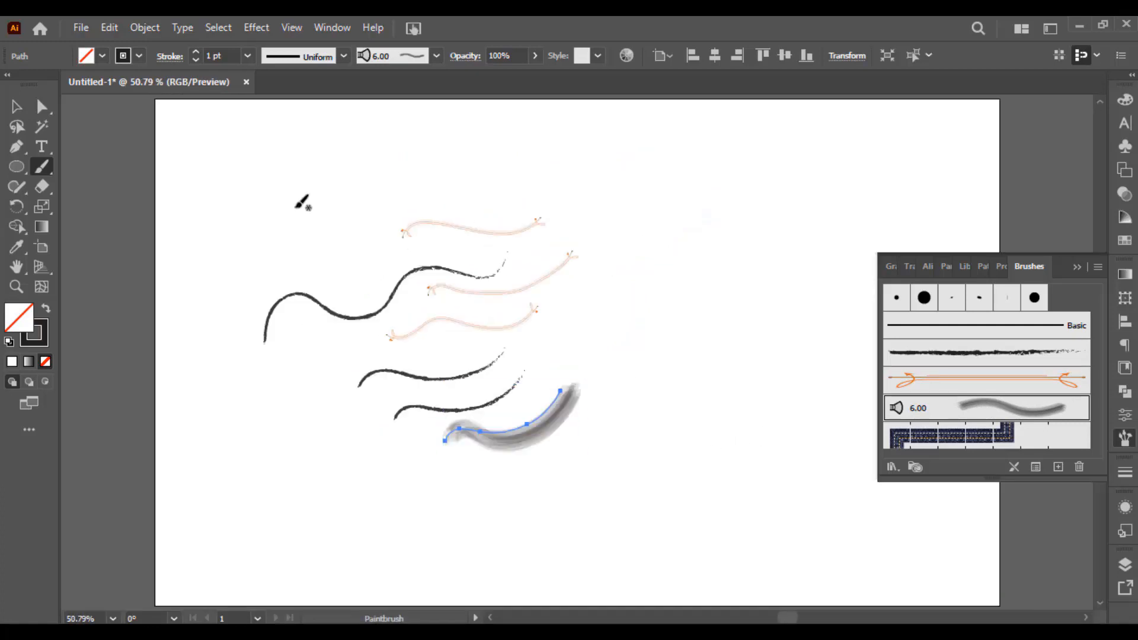
# Delete all the charcoal, orange and Mop strokes from the artboard.
pyautogui.click(17, 106)
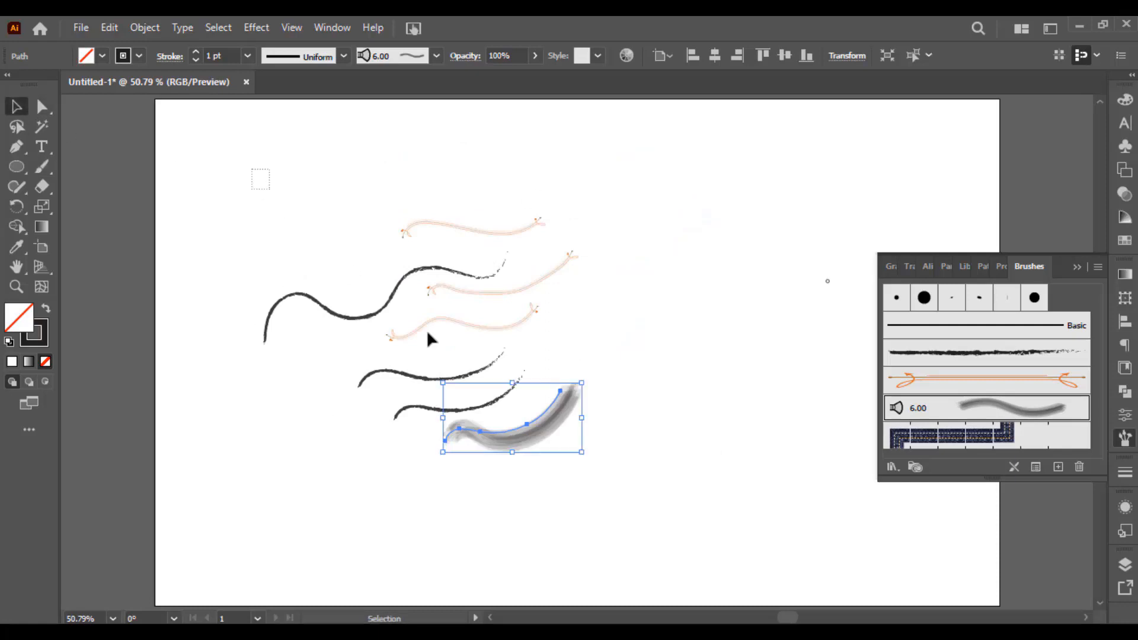
pyautogui.hotkey('ctrl', 'a')
pyautogui.press('Delete')
# Draw a large circle and outline it with the stitched denim pattern brush at a 3 pt stroke.
pyautogui.moveTo(19, 161); pyautogui.dragTo(95, 171)
pyautogui.moveTo(283, 174)
pyautogui.mouseDown()
pyautogui.moveTo(496, 371)
pyautogui.moveTo(713, 525)
pyautogui.moveTo(691, 491)
pyautogui.mouseUp()
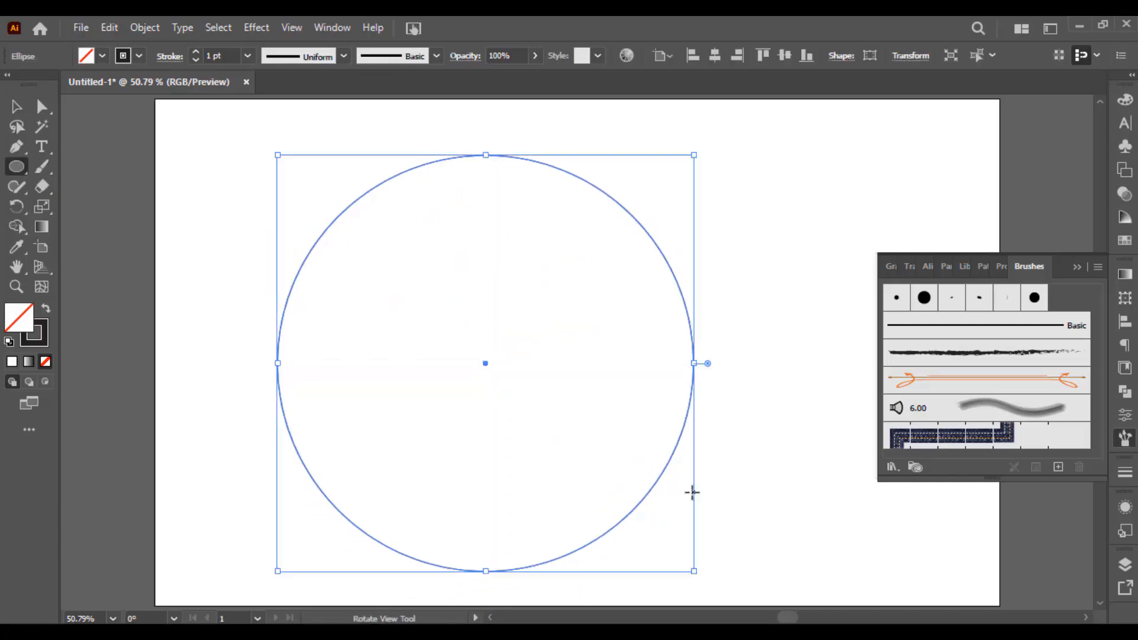
pyautogui.click(975, 441)
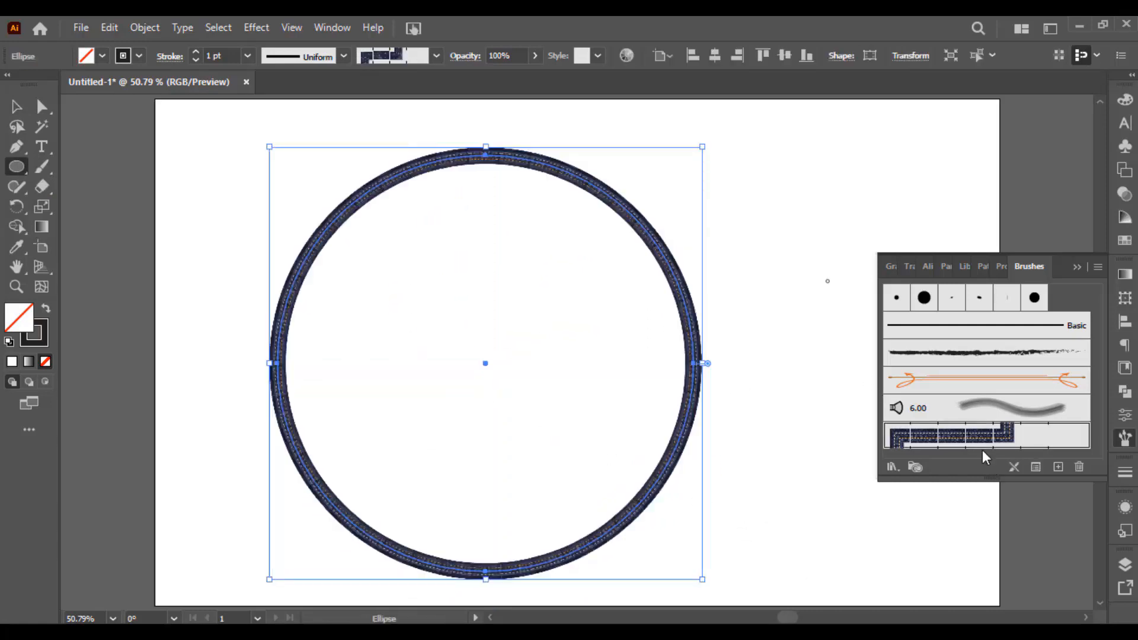
pyautogui.scroll(1, 224, 53)
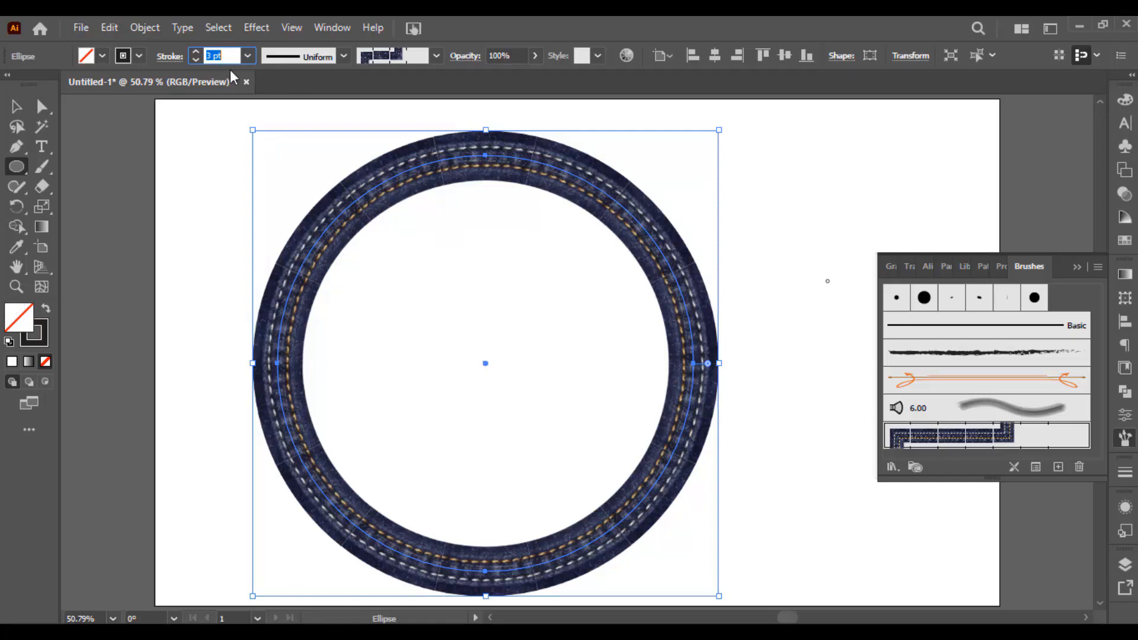
# Delete the denim-outlined circle.
pyautogui.click(25, 109)
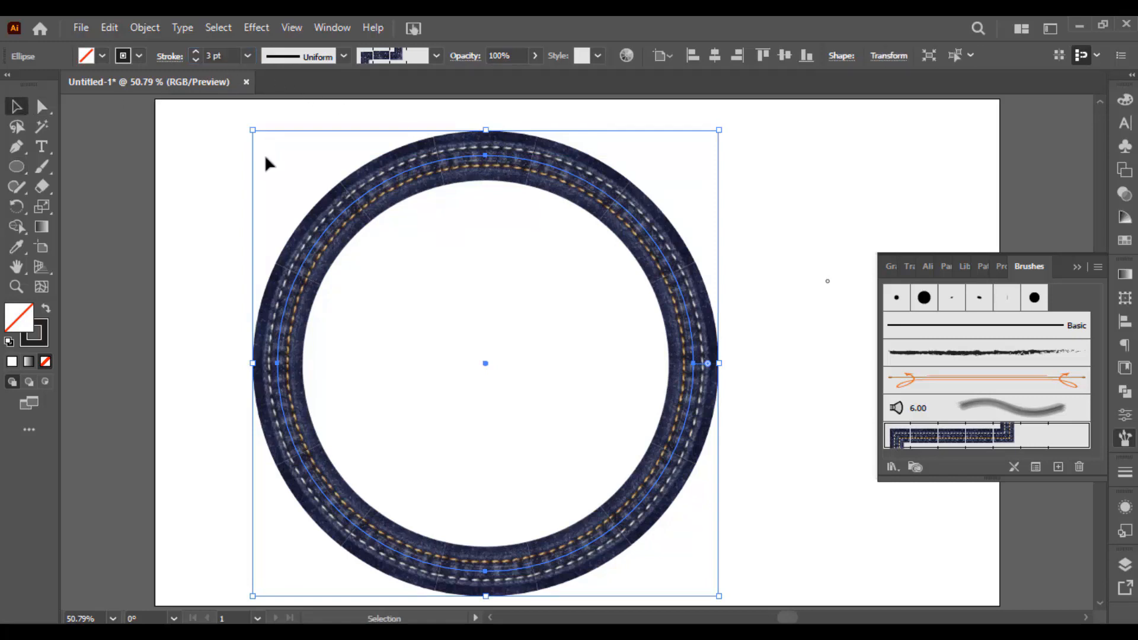
pyautogui.press('Delete')
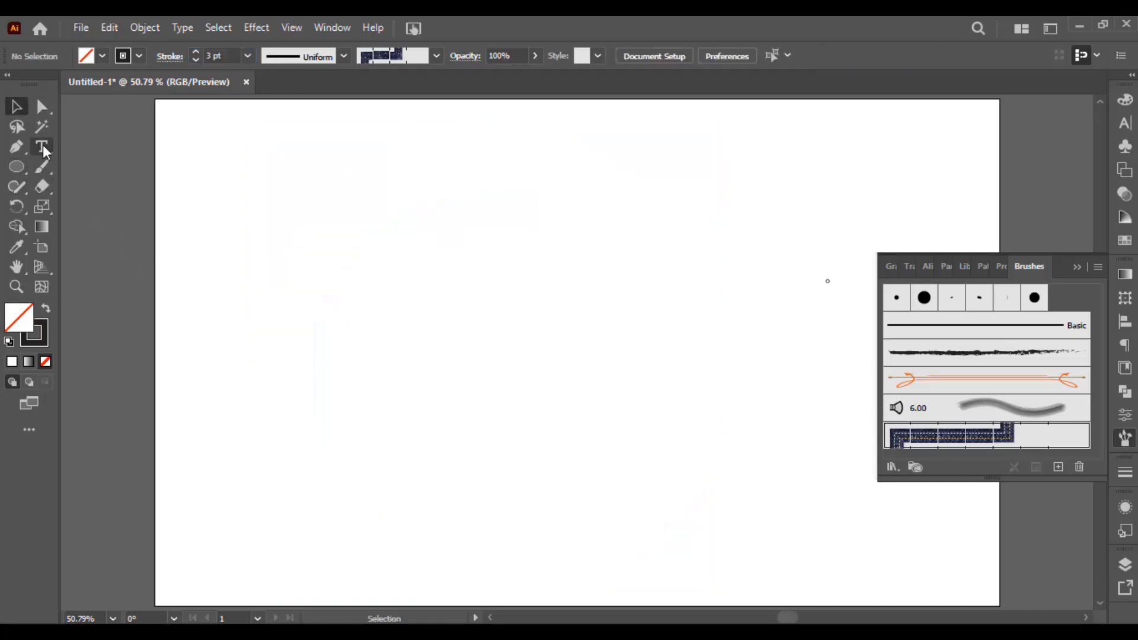
# Add the text "Adobe" on the artboard and enlarge it to about 230 pt.
pyautogui.click(349, 274)
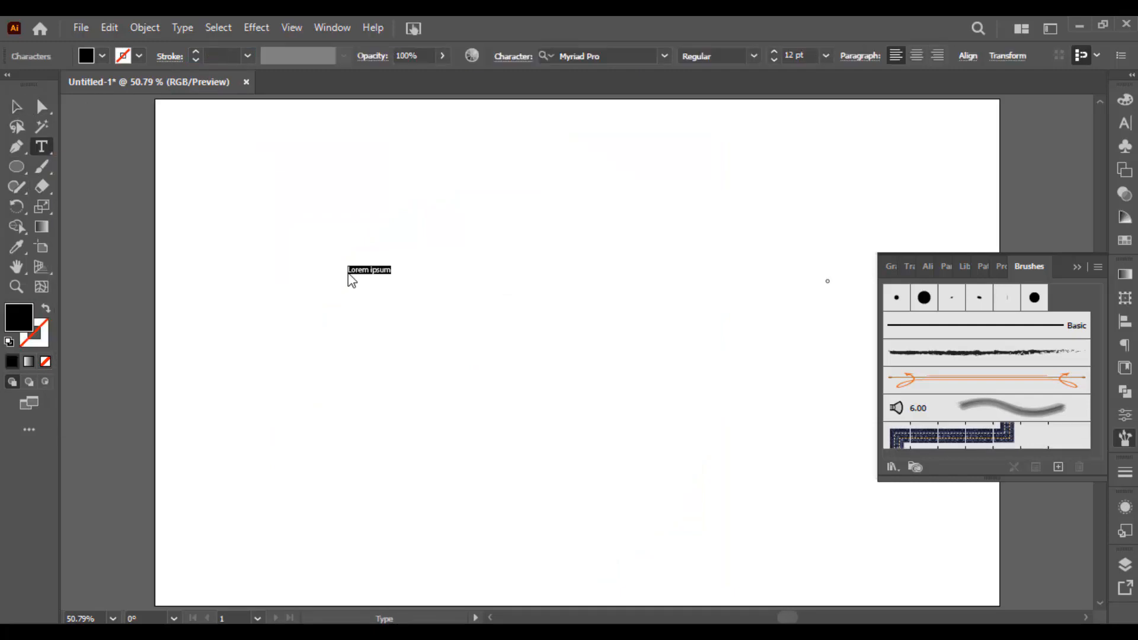
pyautogui.write('Add')
pyautogui.press('Escape')
pyautogui.moveTo(347, 275); pyautogui.dragTo(251, 403)
pyautogui.moveTo(359, 311); pyautogui.dragTo(358, 394)
pyautogui.moveTo(390, 324); pyautogui.dragTo(424, 329)
# Change the font of the "Adobe" text to Montserrat ExtraBold.
pyautogui.hotkey('ctrl', 't')
pyautogui.click(986, 111)
pyautogui.write('mont')
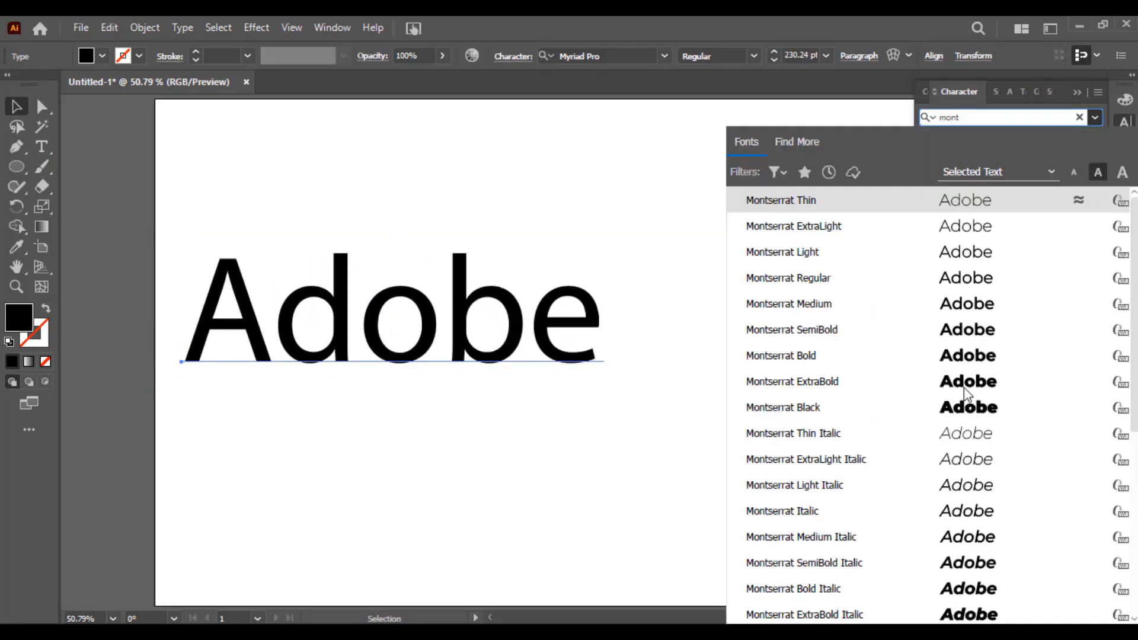
pyautogui.click(964, 388)
# Shift the "Adobe" text slightly on the artboard and convert it to outlines.
pyautogui.moveTo(568, 310); pyautogui.dragTo(596, 284)
pyautogui.rightClick(596, 284)
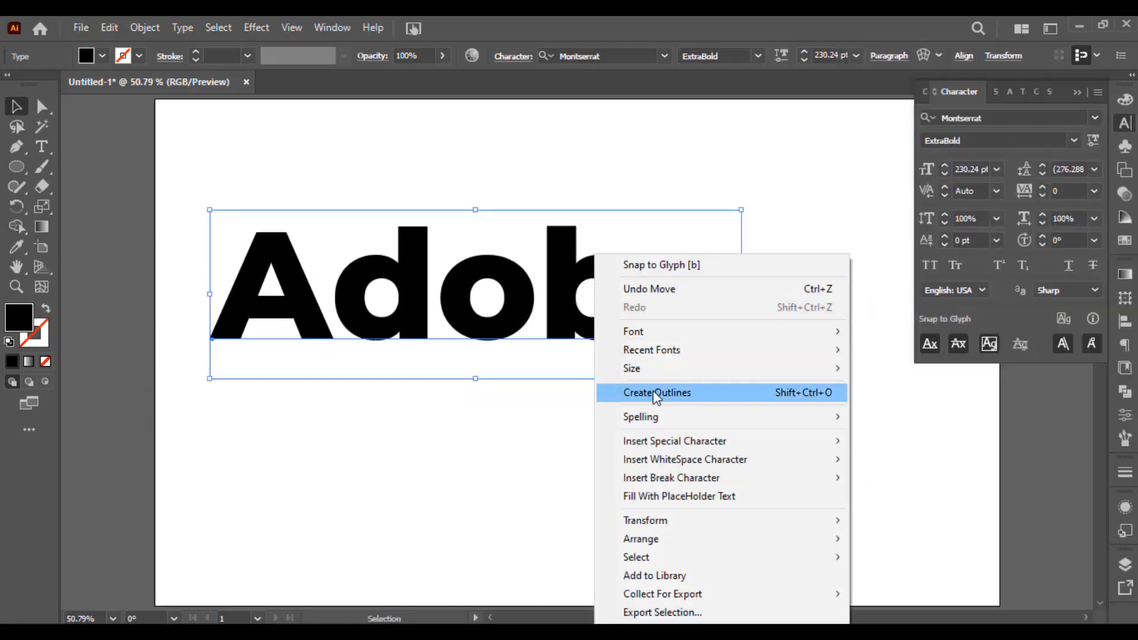
pyautogui.click(669, 401)
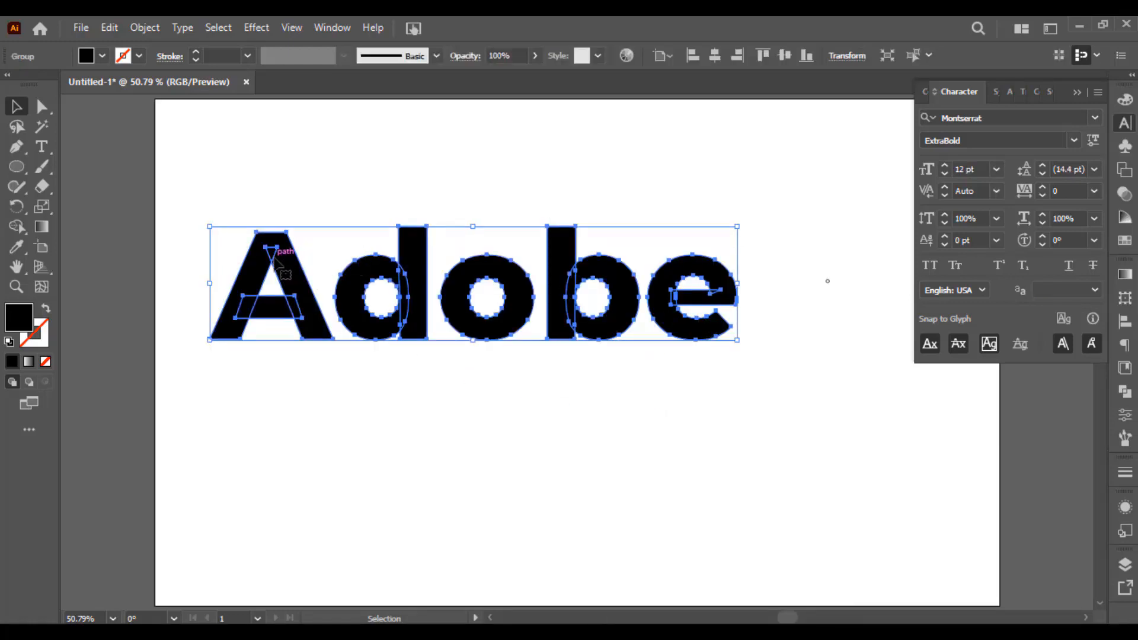
# Unite the overlapping paths of the outlined "Adobe" lettering with the Pathfinder shape mode.
pyautogui.hotkey('shift', 'ctrl', 'F9')
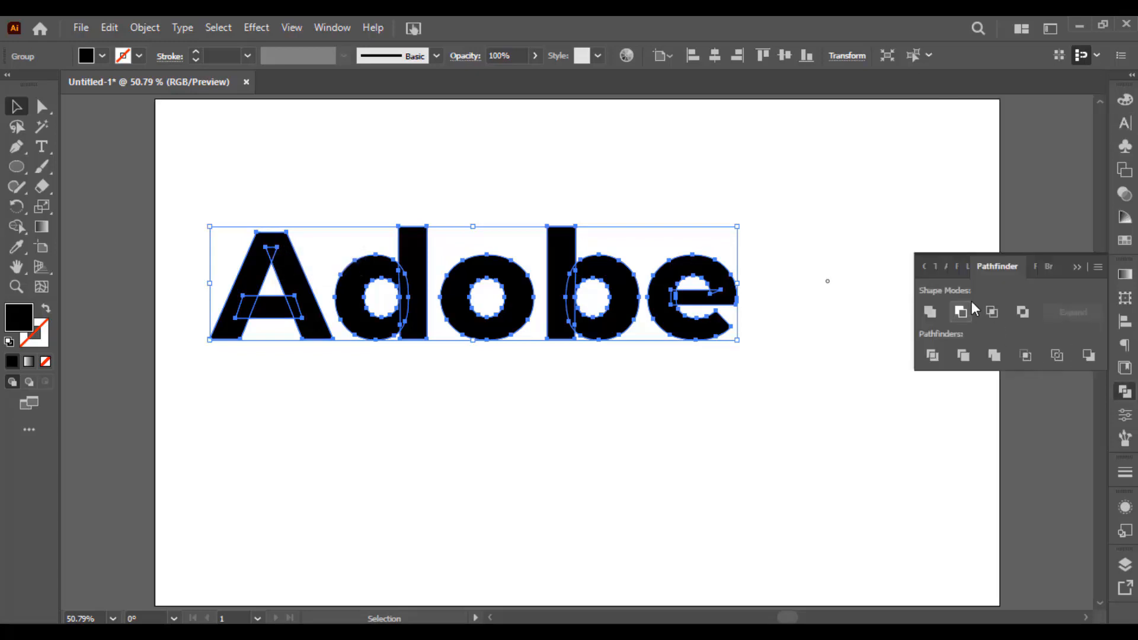
pyautogui.click(929, 311)
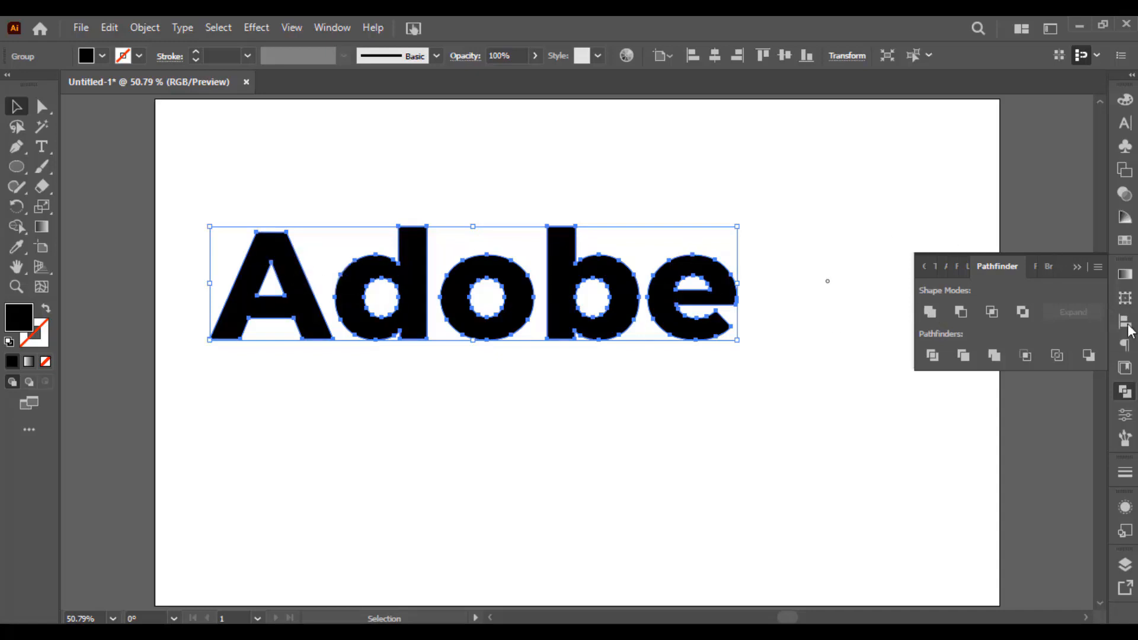
# Apply the rough charcoal art brush to the "Adobe" lettering's outlines and remove its fill.
pyautogui.click(1125, 437)
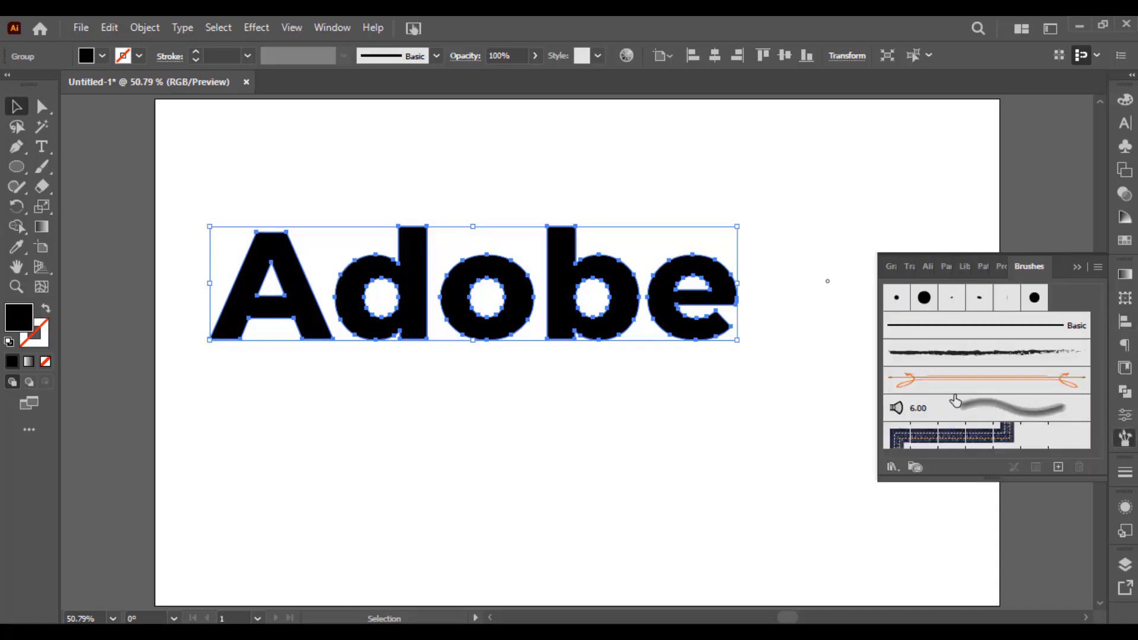
pyautogui.click(985, 354)
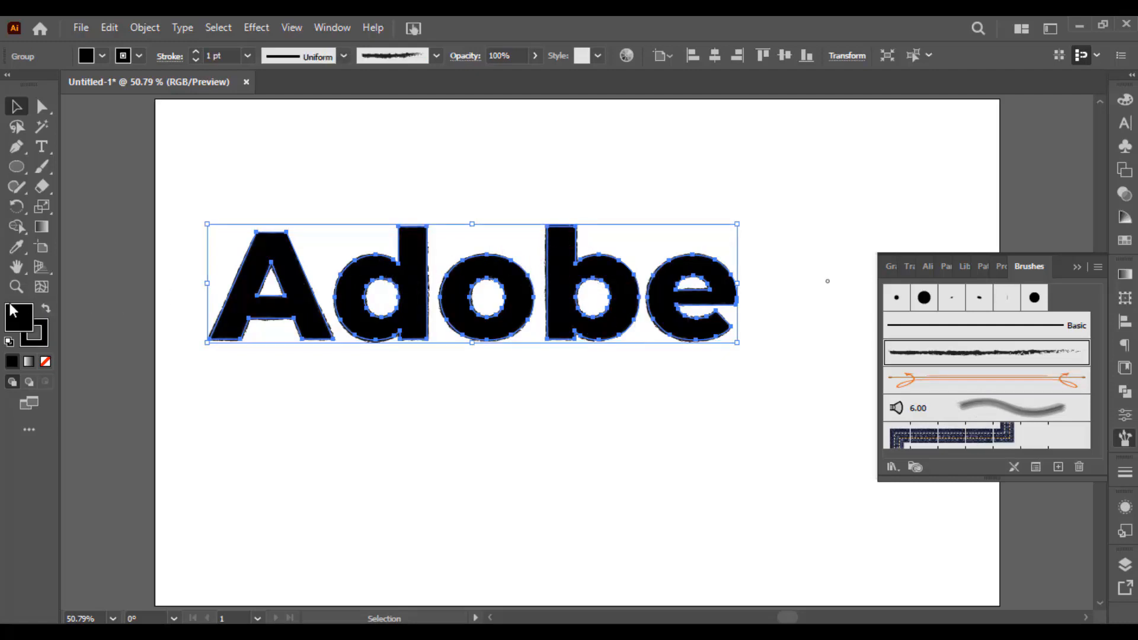
pyautogui.click(45, 362)
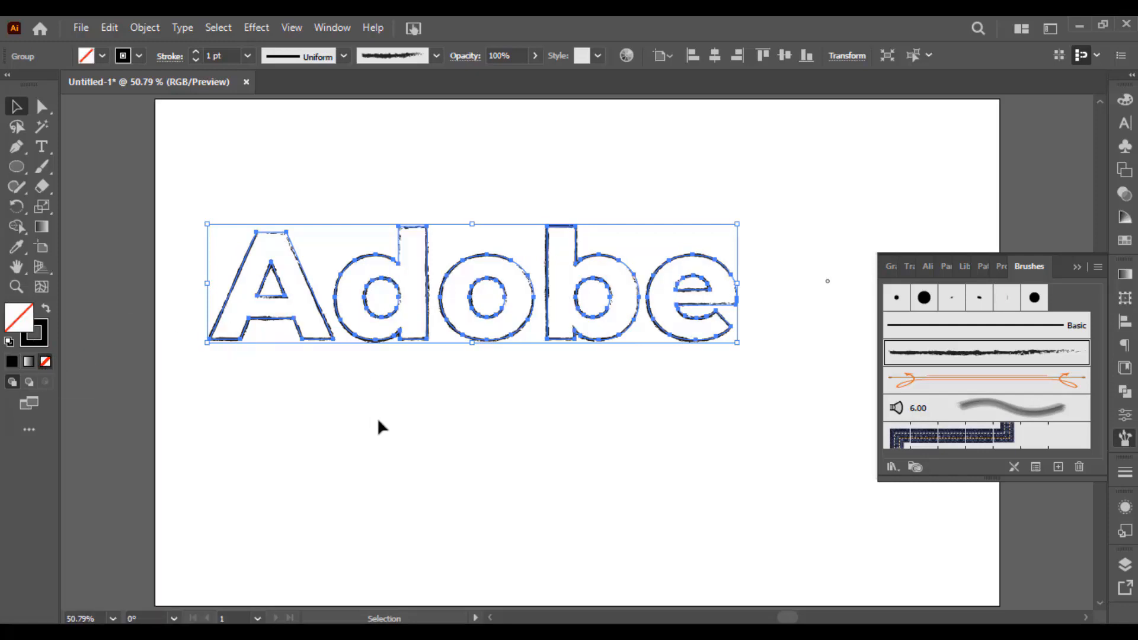
# Move the brushed "Adobe" lettering about 67 px up on the artboard.
pyautogui.click(379, 421)
pyautogui.scroll(1, 525, 262)
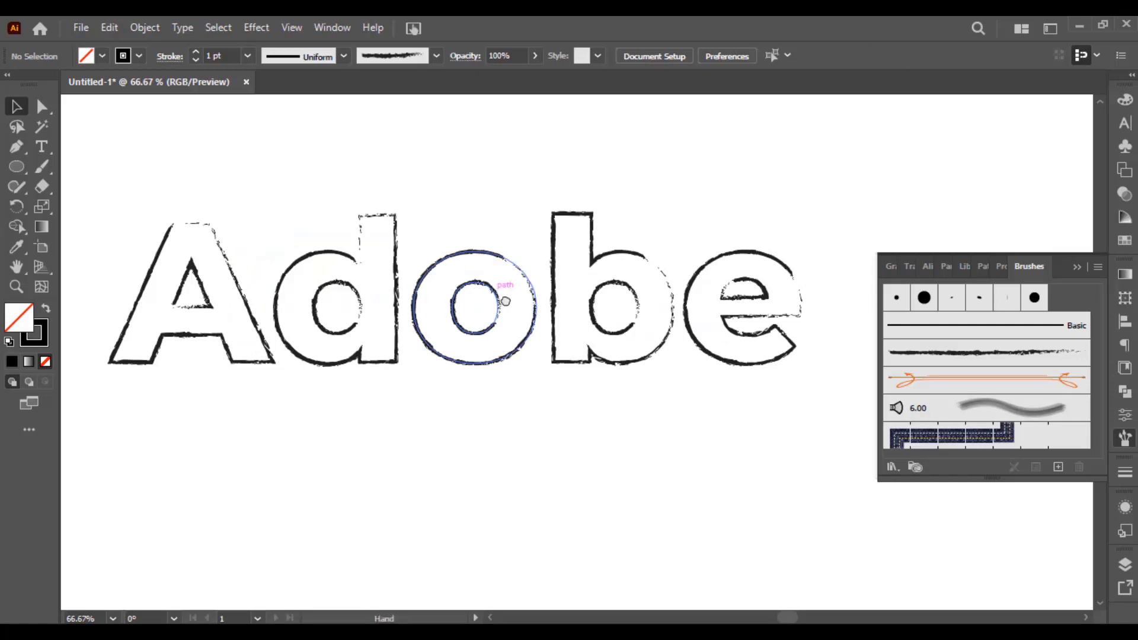
pyautogui.moveTo(505, 301); pyautogui.dragTo(530, 310)
pyautogui.moveTo(530, 262); pyautogui.dragTo(526, 205)
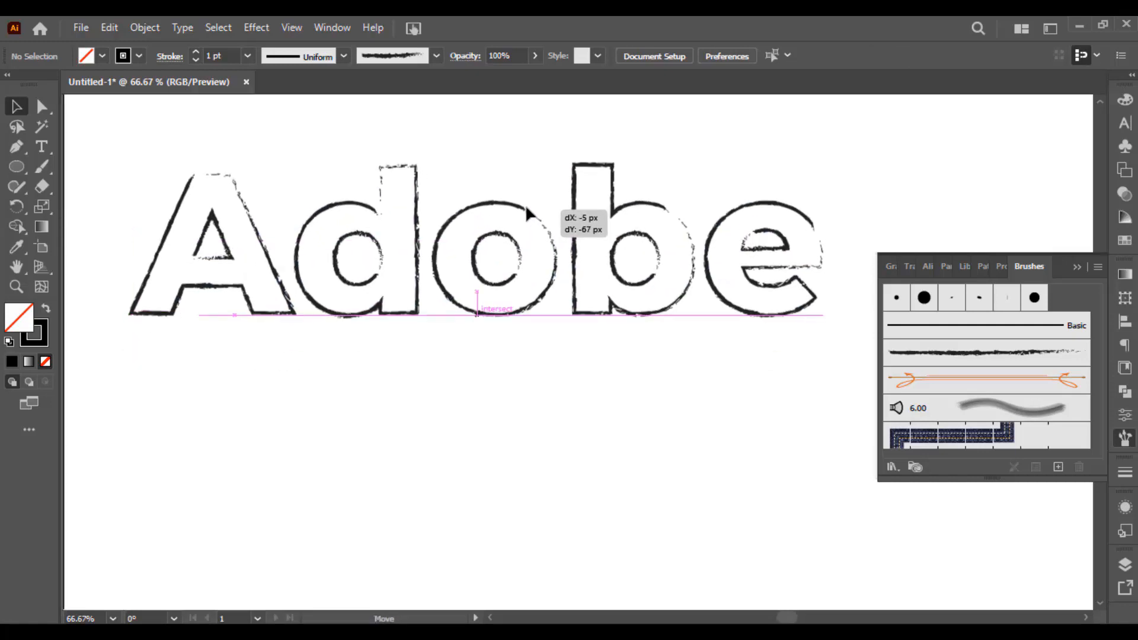
# Apply the denim pattern brush to the "Adobe" lettering and reduce its stroke weight to 0.25 pt.
pyautogui.click(950, 439)
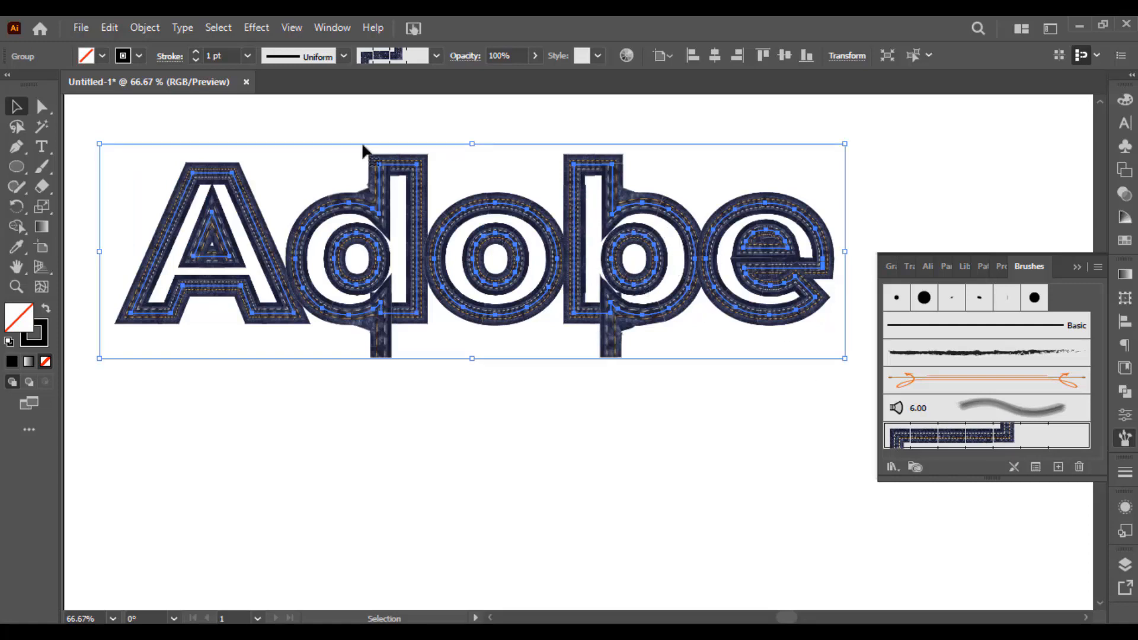
pyautogui.click(247, 56)
pyautogui.click(275, 70)
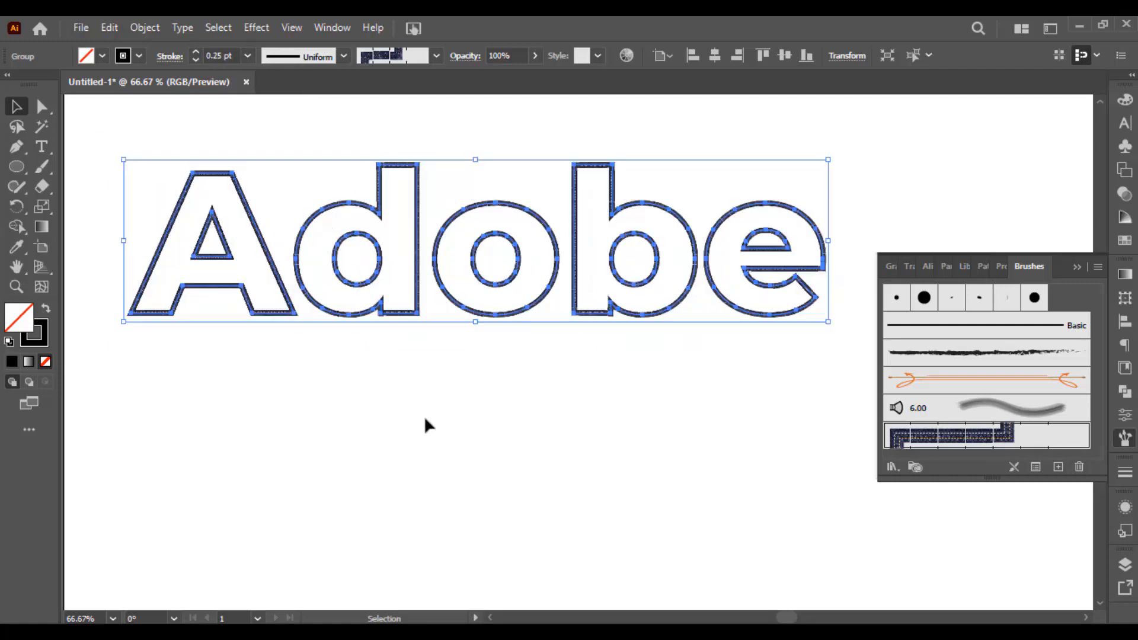
pyautogui.click(418, 343)
pyautogui.scroll(3, 478, 325)
pyautogui.scroll(-3, 474, 301)
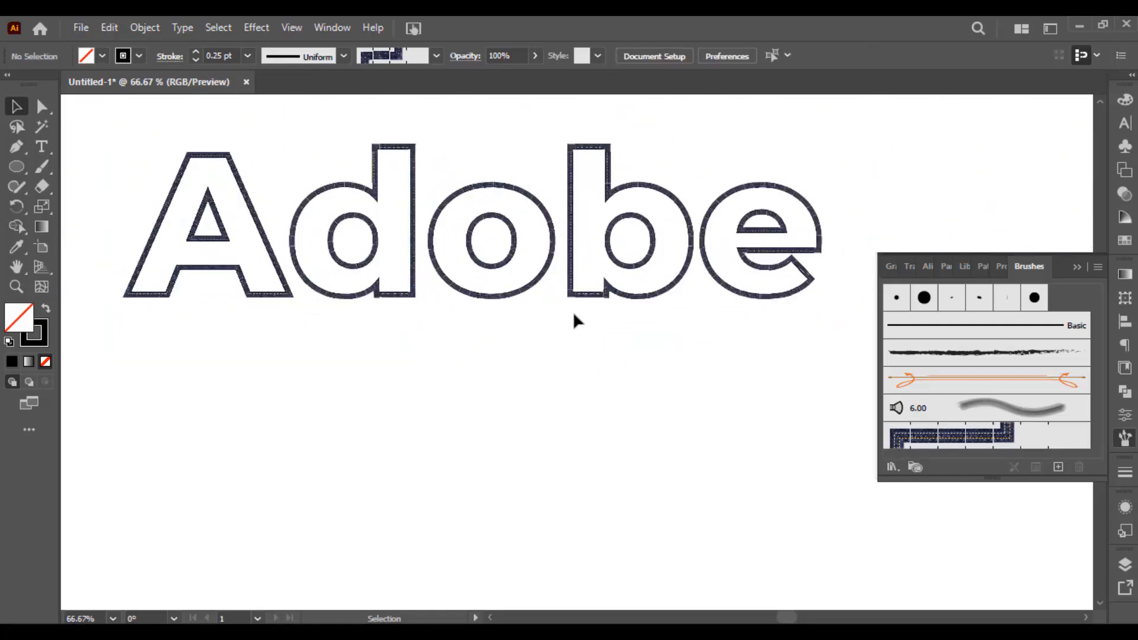
pyautogui.scroll(-1, 570, 309)
pyautogui.moveTo(618, 296); pyautogui.dragTo(571, 295)
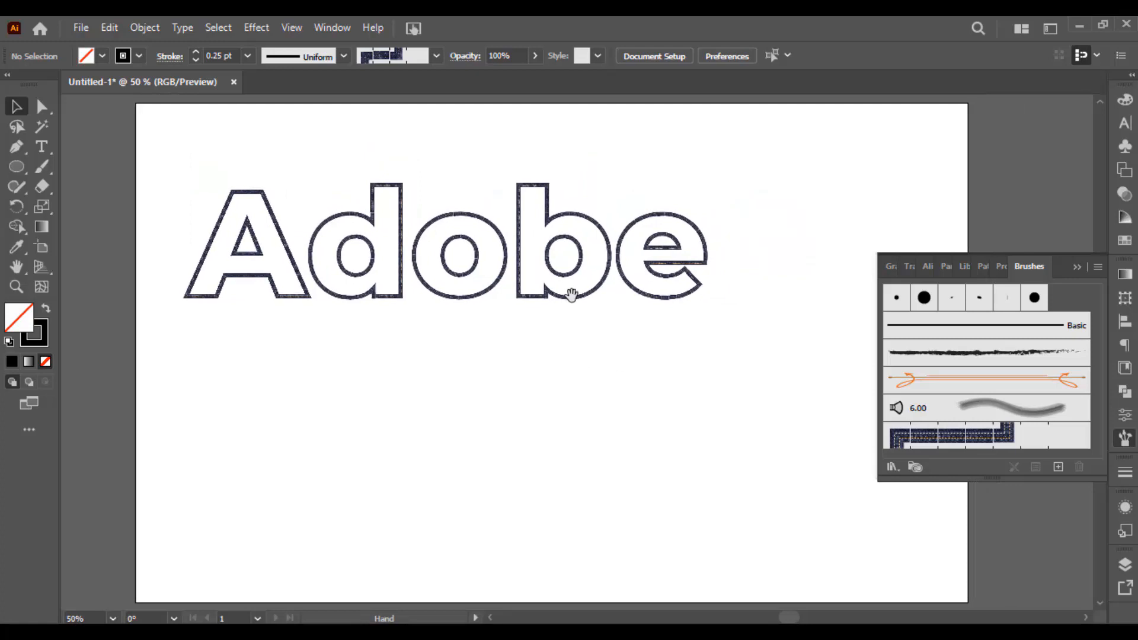
# Open the Arrows_Special brush library, enlarge it to show more brushes, and place it beside the existing brushes.
pyautogui.click(892, 468)
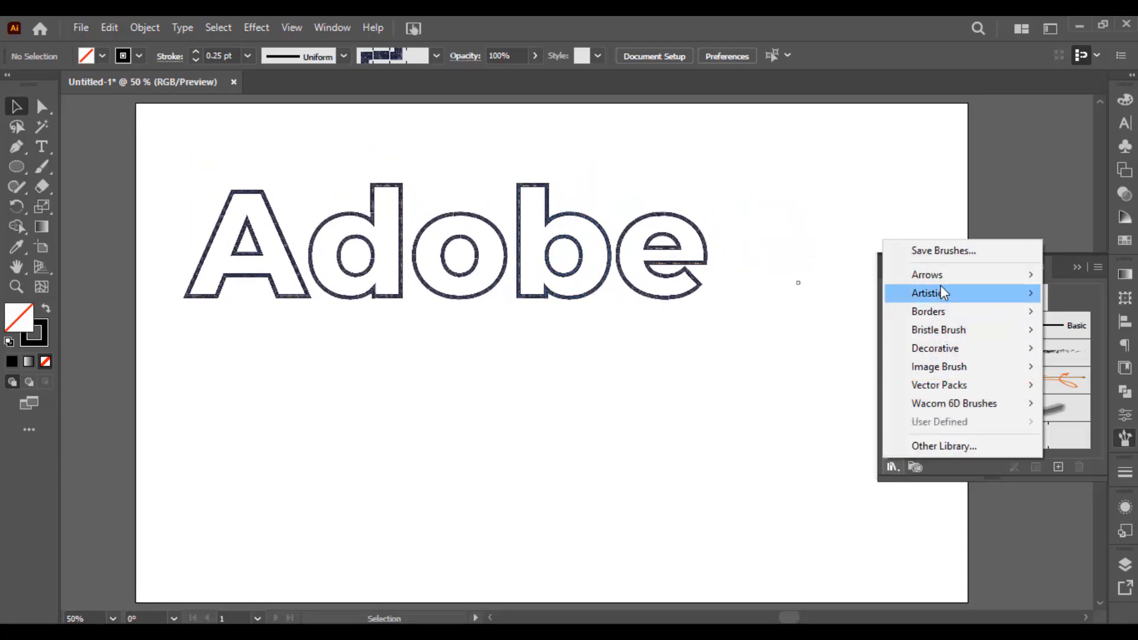
pyautogui.moveTo(941, 277)
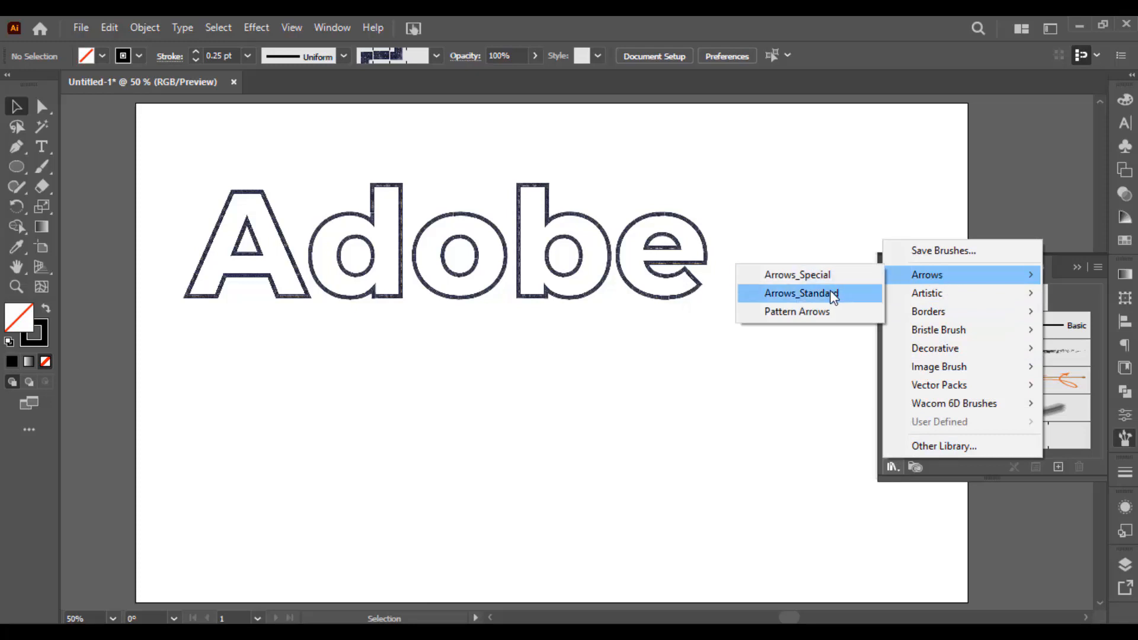
pyautogui.moveTo(934, 296)
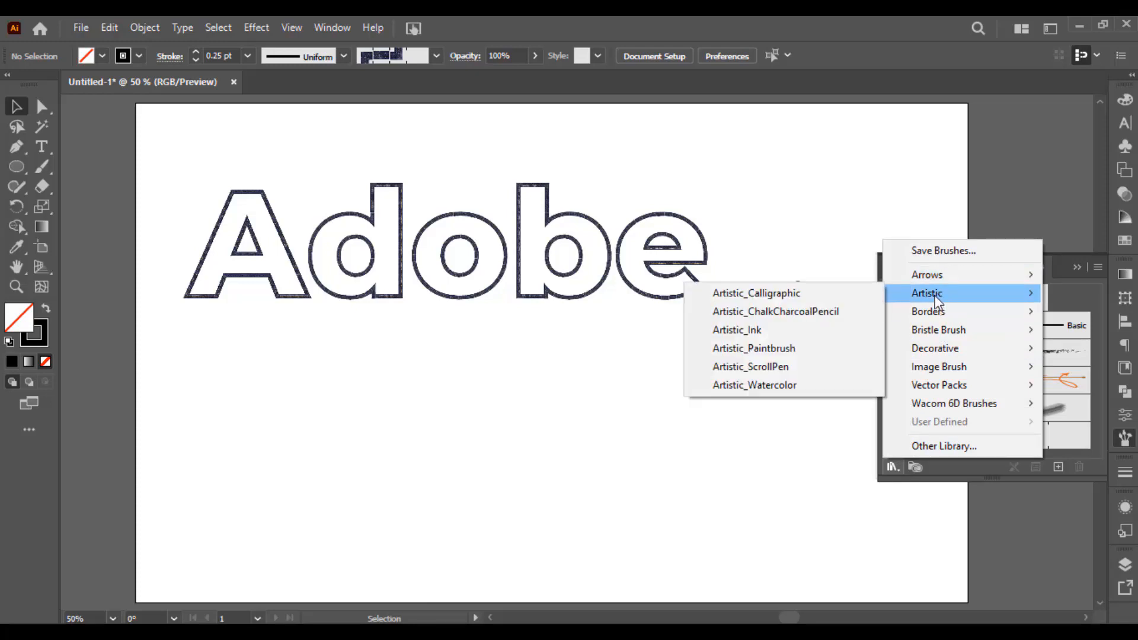
pyautogui.moveTo(940, 277)
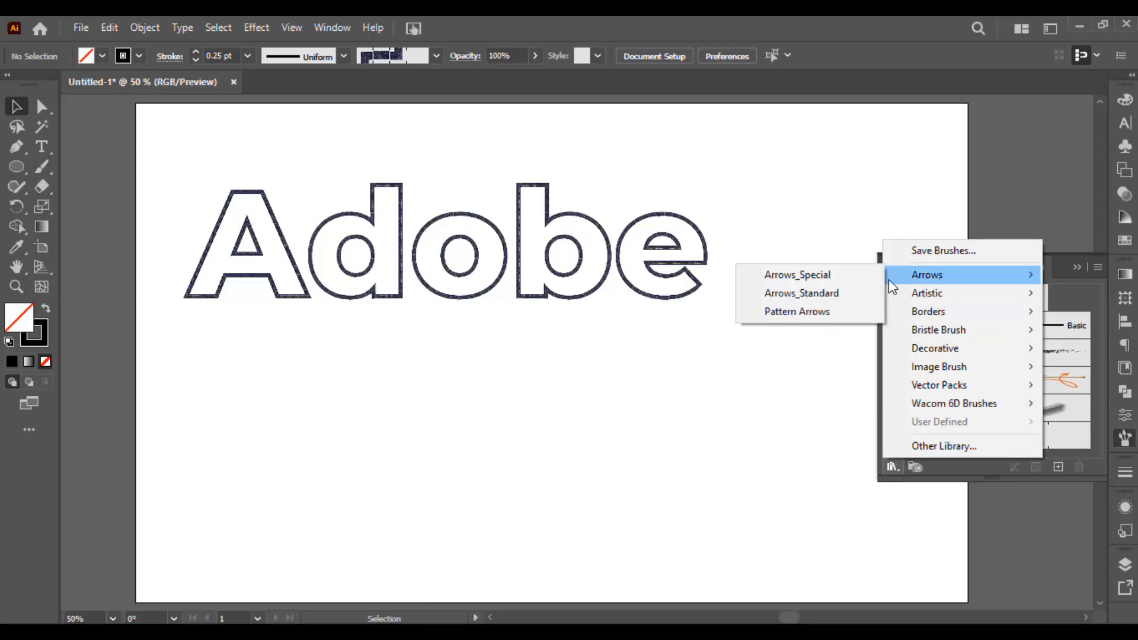
pyautogui.click(849, 276)
pyautogui.moveTo(595, 286)
pyautogui.mouseDown()
pyautogui.moveTo(730, 218)
pyautogui.moveTo(759, 186)
pyautogui.mouseUp()
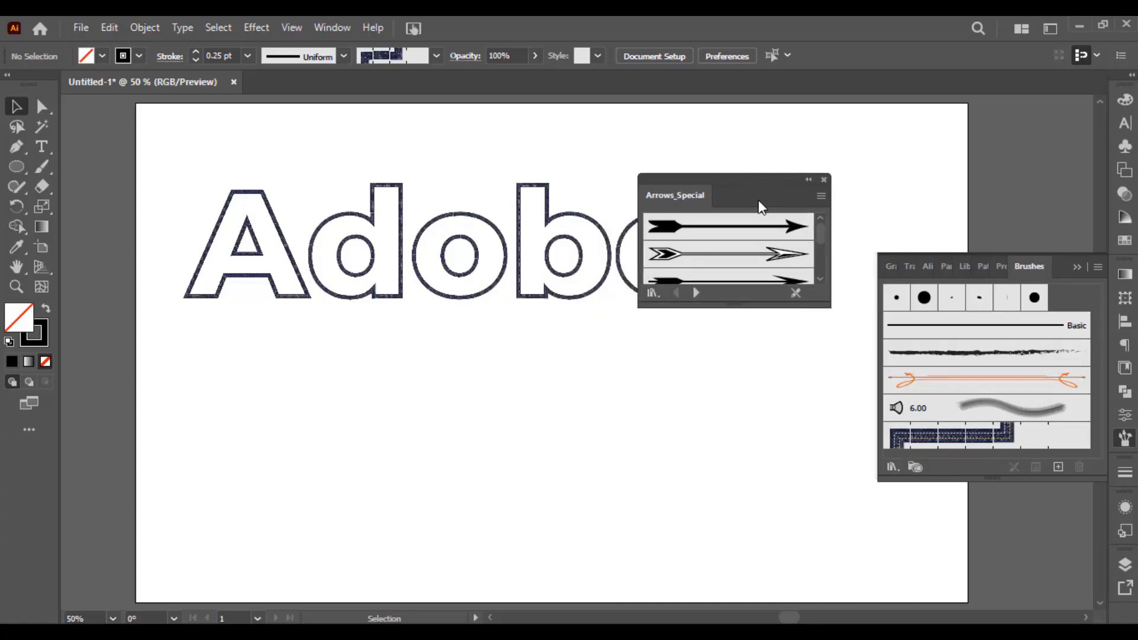
pyautogui.moveTo(644, 309)
pyautogui.mouseDown()
pyautogui.moveTo(605, 419)
pyautogui.moveTo(567, 478)
pyautogui.mouseUp()
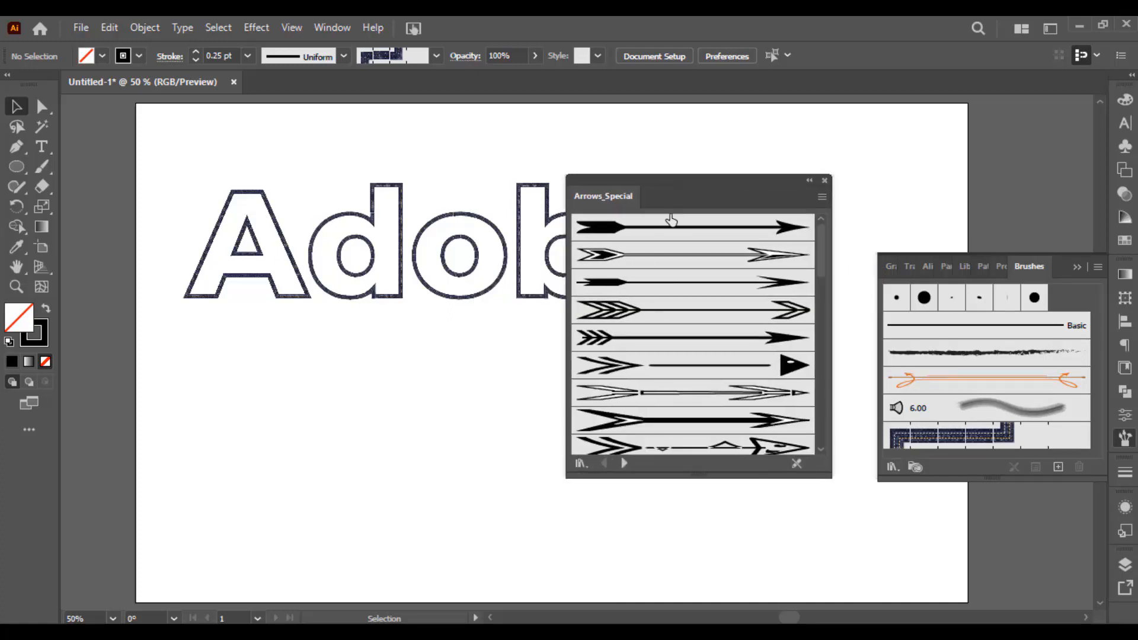
pyautogui.moveTo(665, 180); pyautogui.dragTo(723, 158)
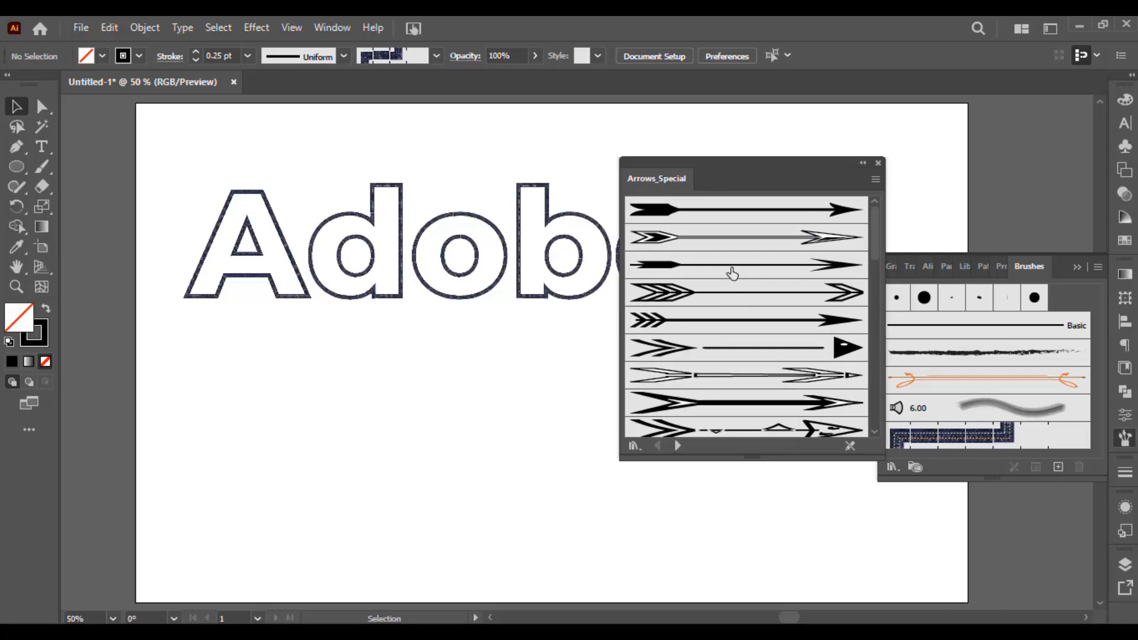
# Apply the solid-headed arrow brush with the short feathered tail to the "Adobe" lettering and shift the library aside.
pyautogui.click(460, 238)
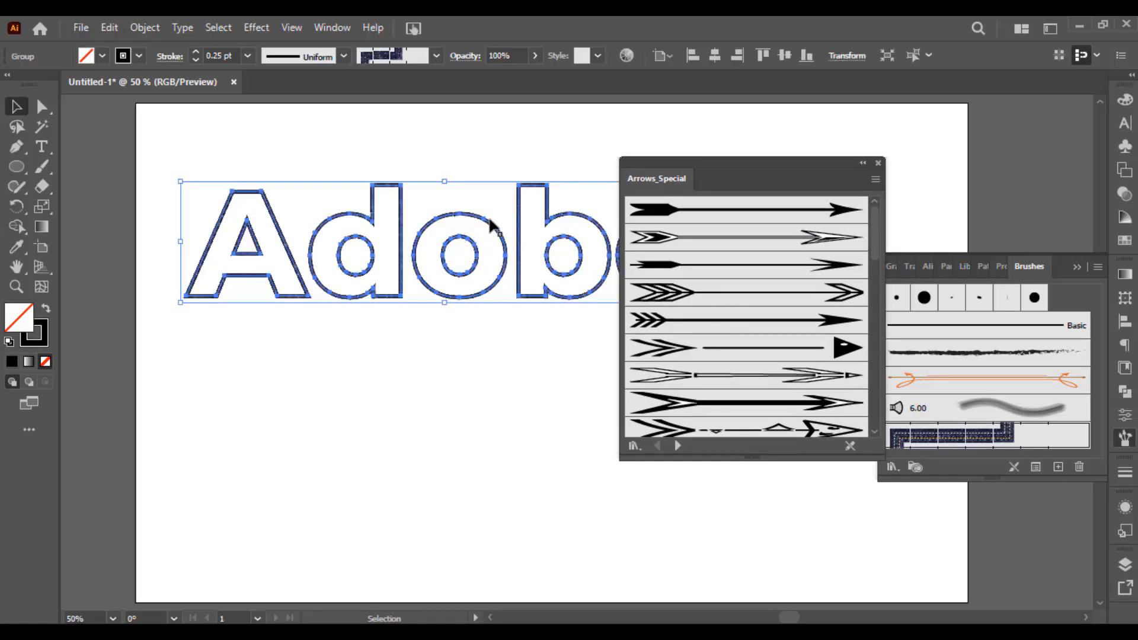
pyautogui.click(716, 324)
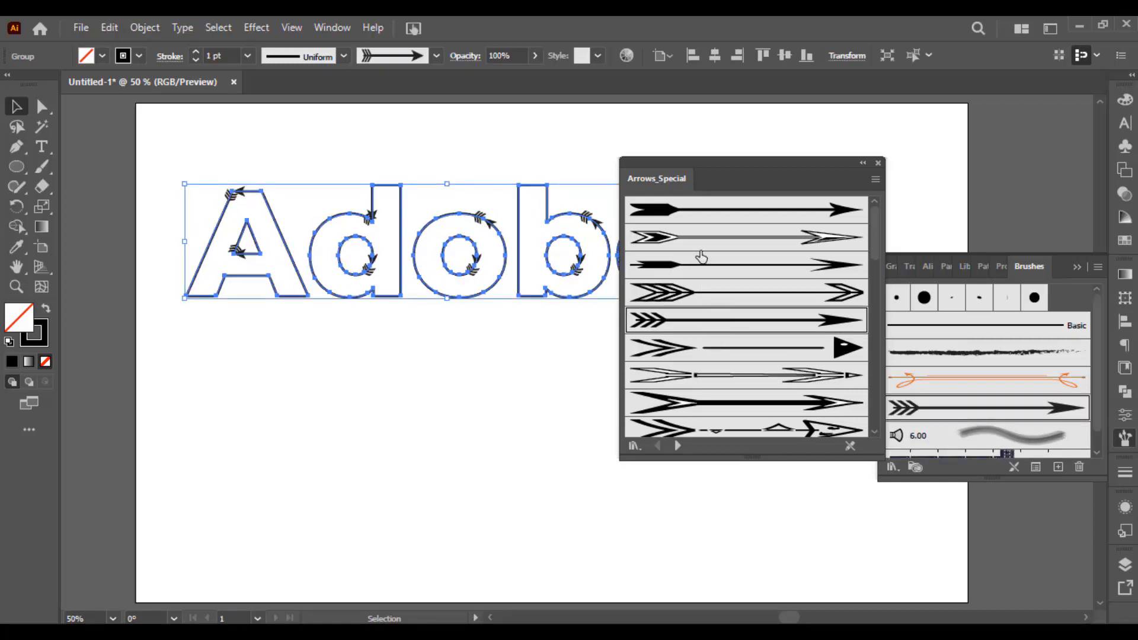
pyautogui.moveTo(695, 168); pyautogui.dragTo(756, 169)
pyautogui.click(617, 180)
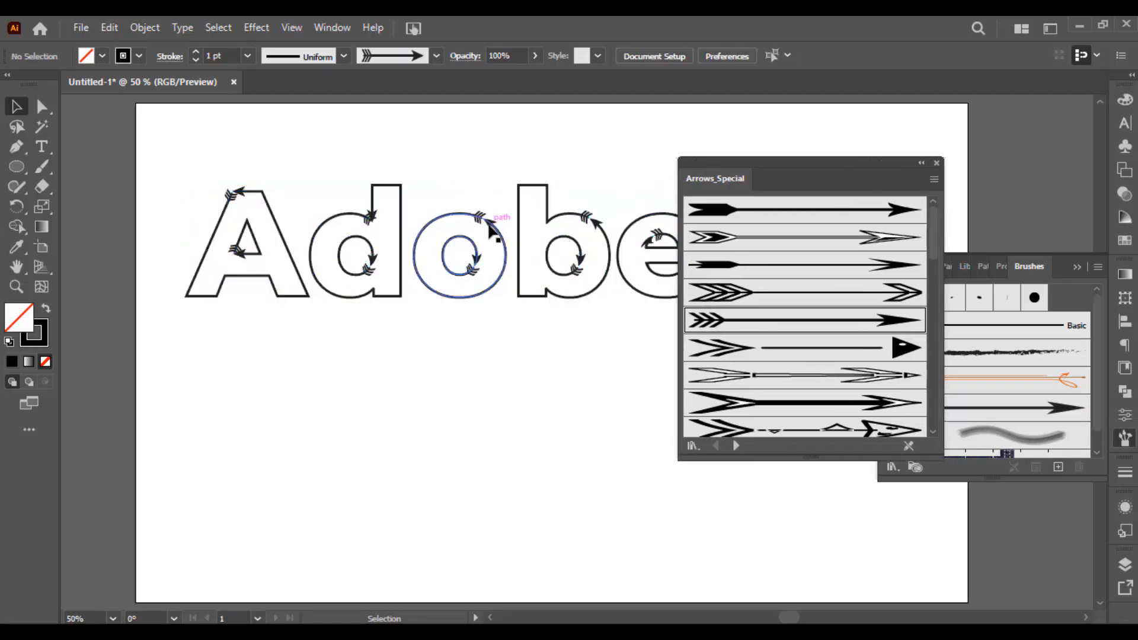
# Try a 2 pt stroke weight on the arrow-brushed lettering and return it to 1 pt.
pyautogui.scroll(1, 492, 220)
pyautogui.hotkey('ctrl', 'a')
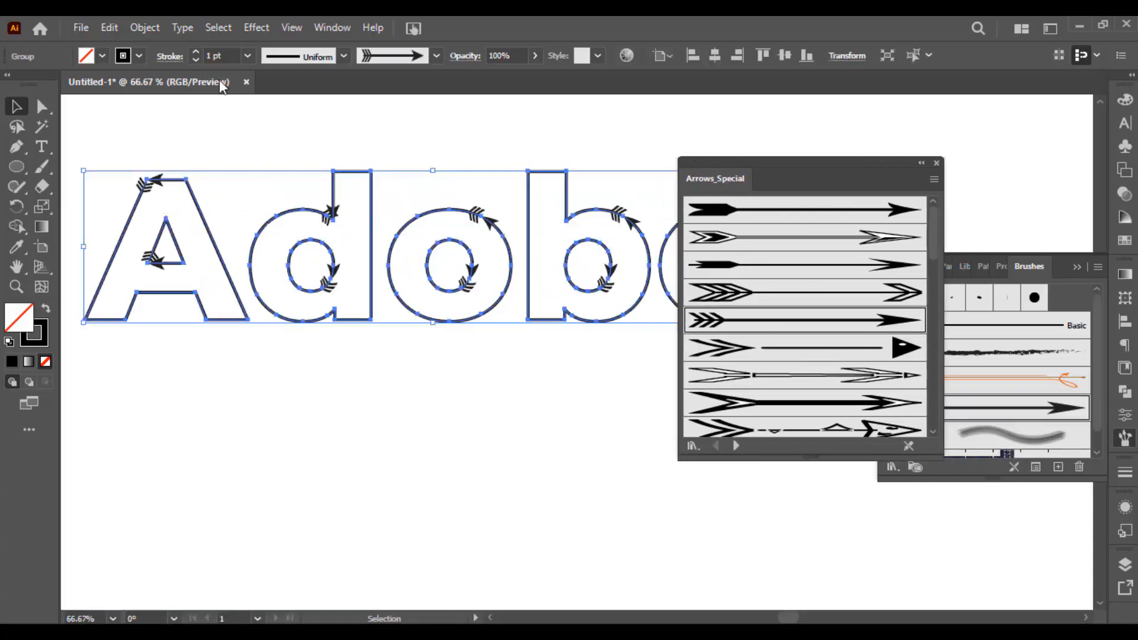
pyautogui.click(223, 57)
pyautogui.press('Up')
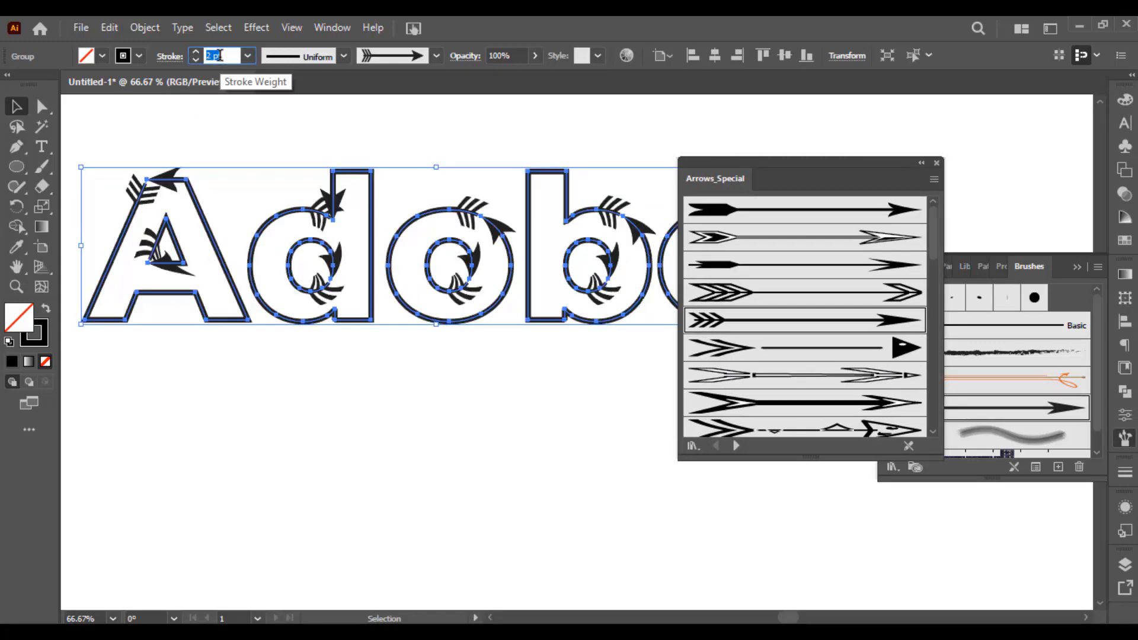
pyautogui.press('Down')
pyautogui.press('Down')
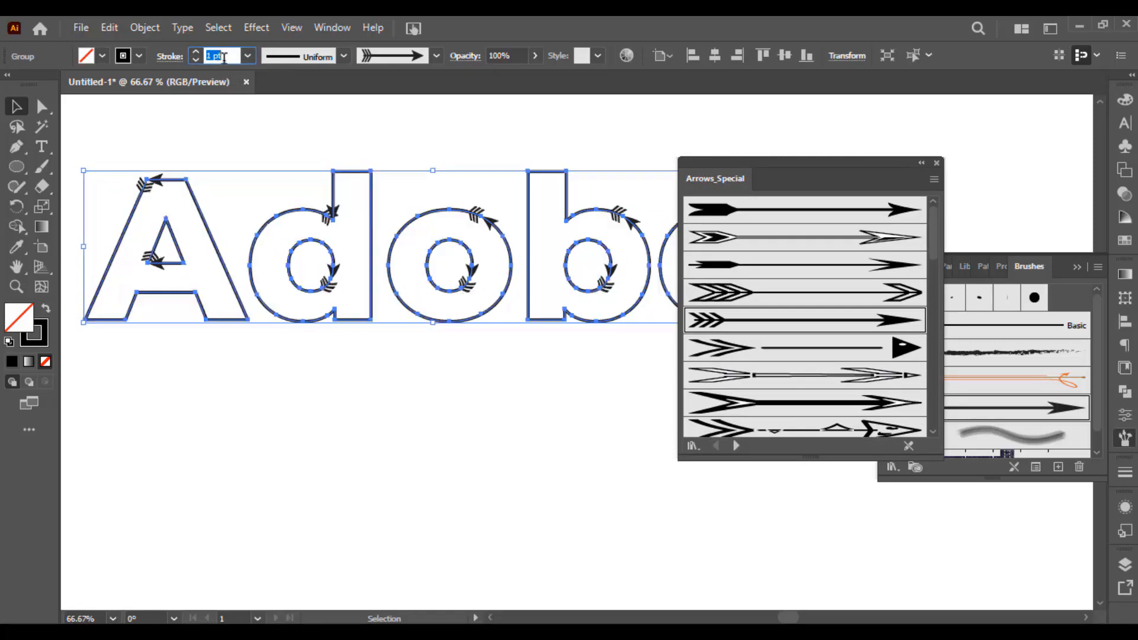
pyautogui.press('Up')
# Apply the Arrows_Special brush with the outlined feather tail and open chevron head to the "Adobe" lettering.
pyautogui.click(743, 295)
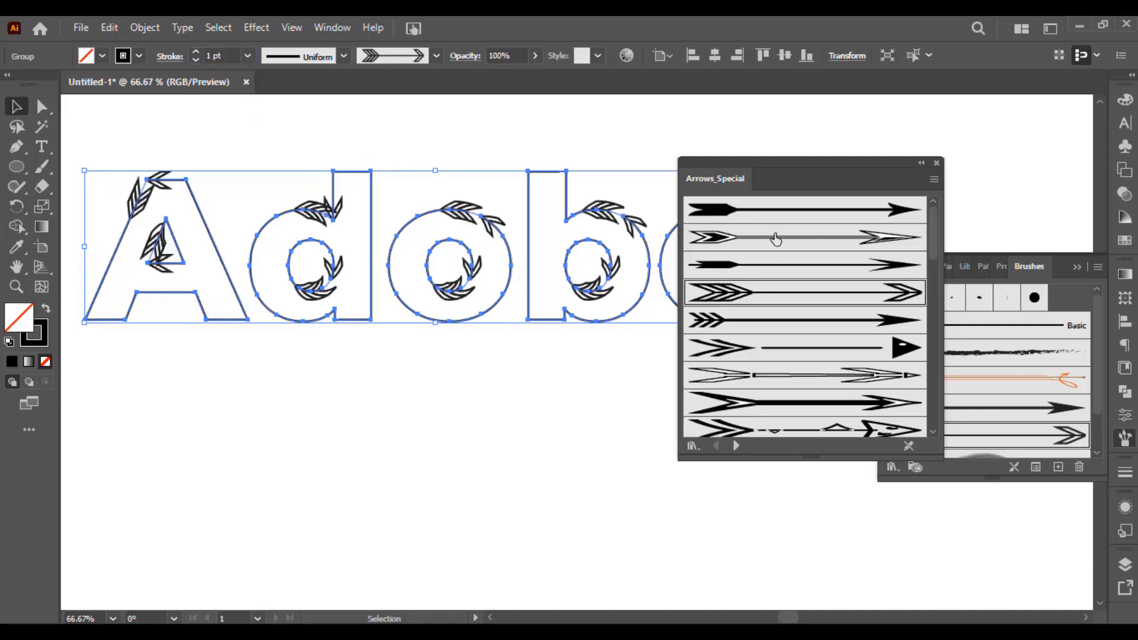
pyautogui.click(616, 149)
pyautogui.press('space')
pyautogui.moveTo(552, 366); pyautogui.dragTo(538, 266)
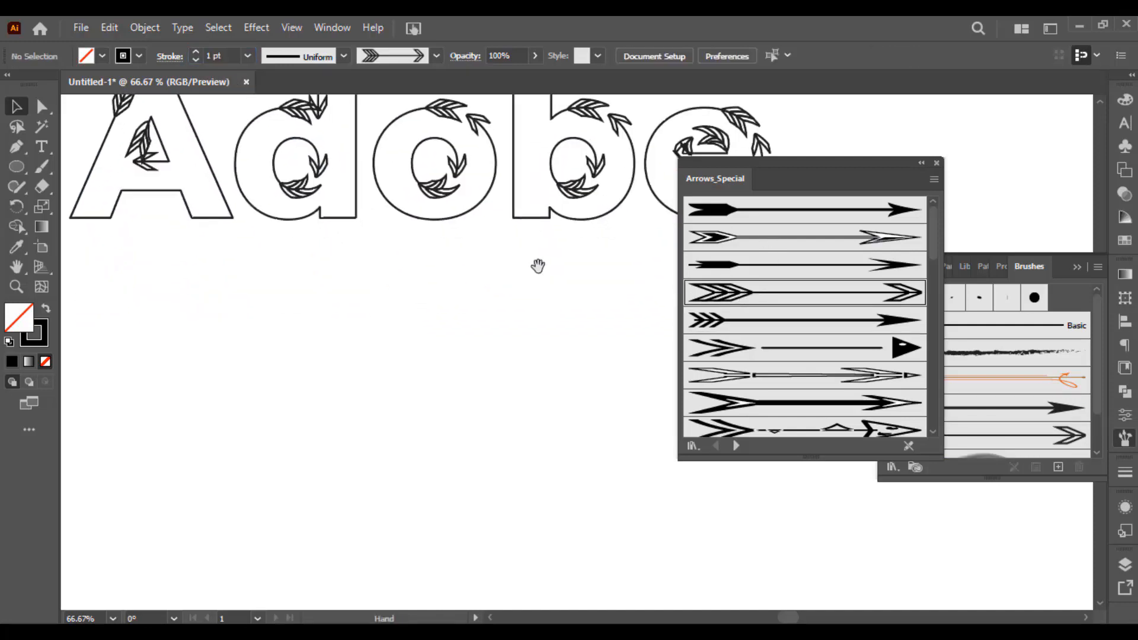
# Paint five curved strokes below the lettering with the Paintbrush tool, using the outlined feather-tail arrow brush.
pyautogui.click(792, 296)
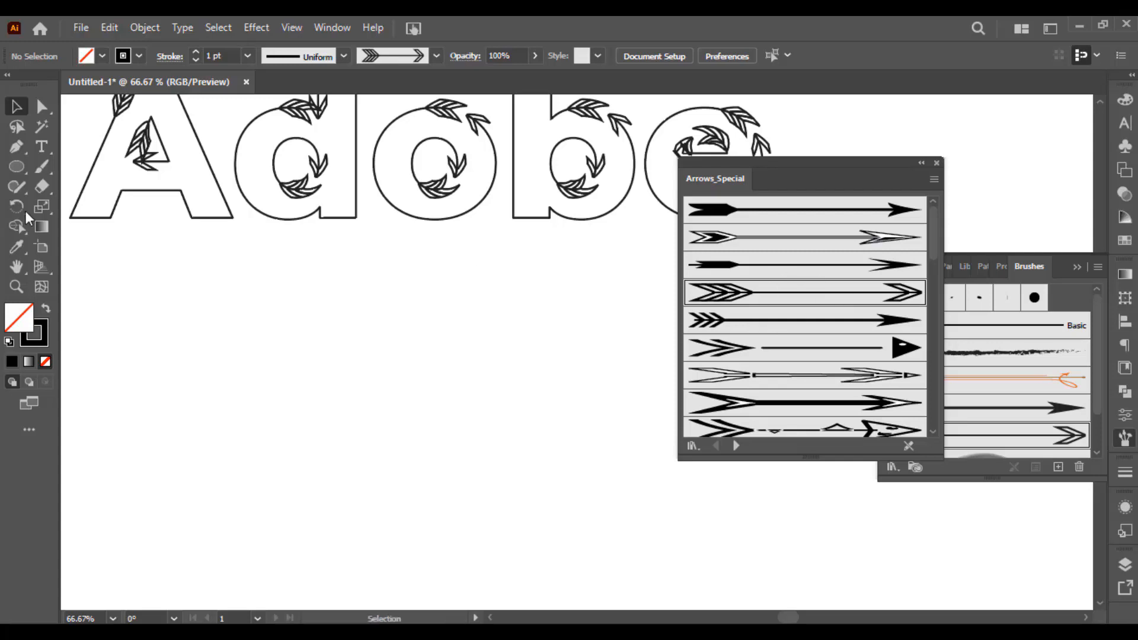
pyautogui.click(43, 169)
pyautogui.click(137, 171)
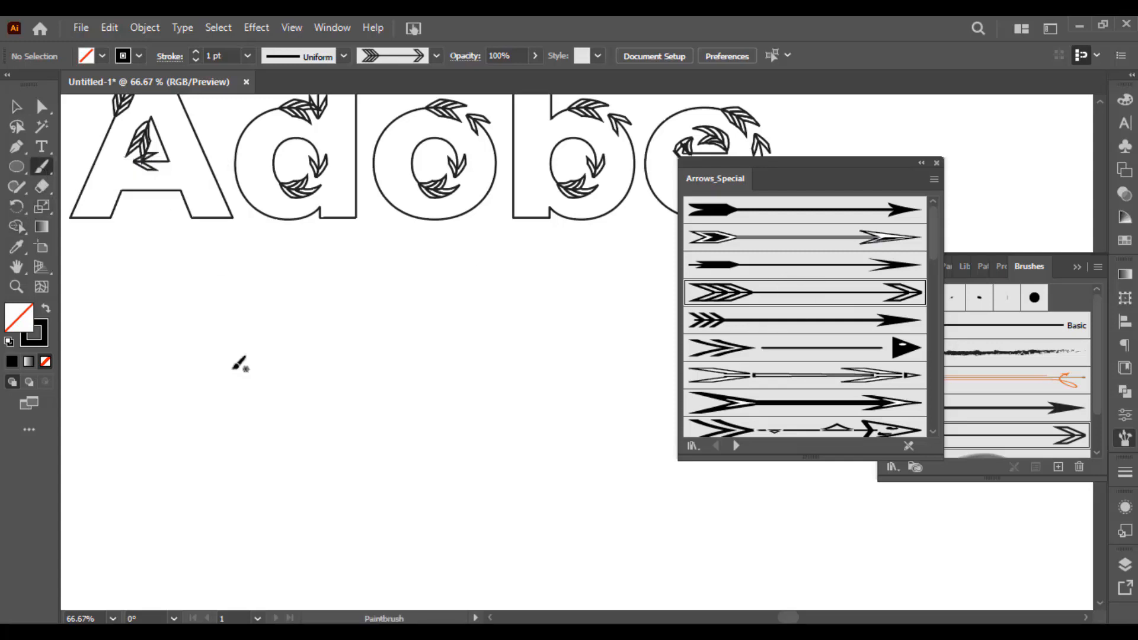
pyautogui.moveTo(170, 459)
pyautogui.mouseDown()
pyautogui.moveTo(183, 431)
pyautogui.moveTo(301, 400)
pyautogui.moveTo(333, 352)
pyautogui.mouseUp()
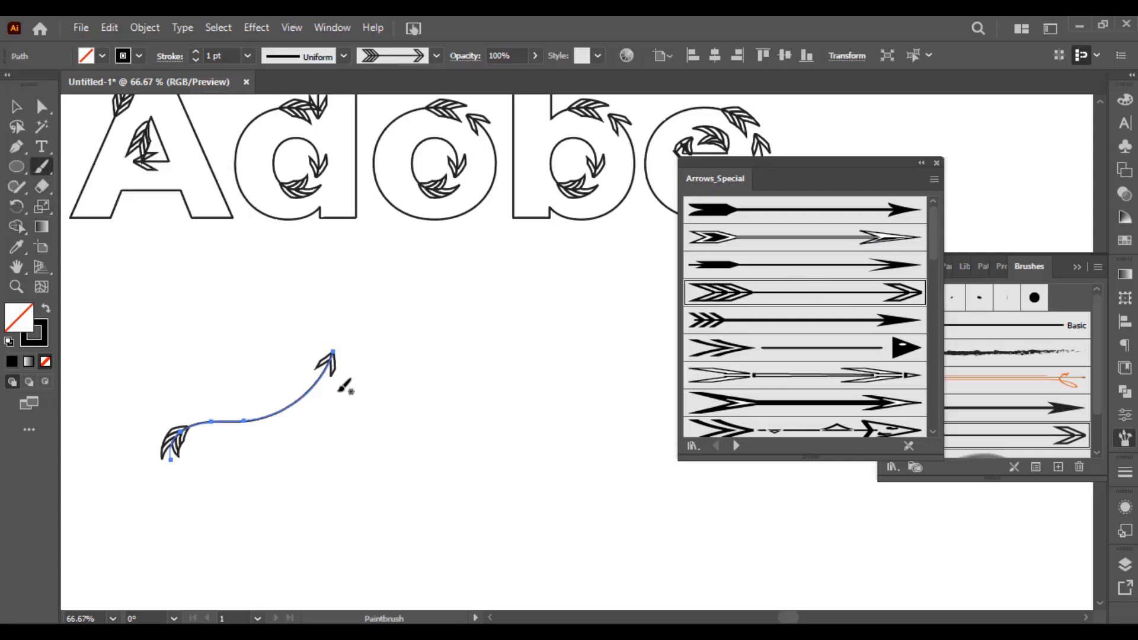
pyautogui.moveTo(423, 359)
pyautogui.mouseDown()
pyautogui.moveTo(347, 455)
pyautogui.moveTo(477, 415)
pyautogui.moveTo(518, 330)
pyautogui.moveTo(557, 402)
pyautogui.moveTo(456, 492)
pyautogui.mouseUp()
pyautogui.moveTo(220, 518)
pyautogui.mouseDown()
pyautogui.moveTo(273, 506)
pyautogui.moveTo(468, 537)
pyautogui.mouseUp()
pyautogui.scroll(-2, 557, 444)
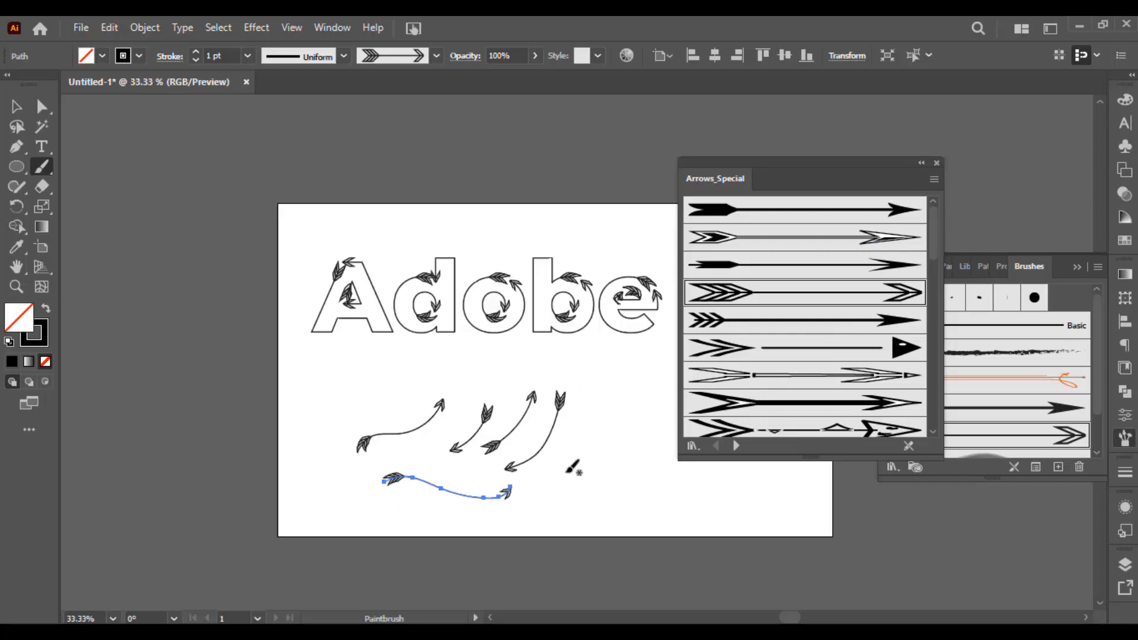
# Select all the painted arrow strokes below the lettering and delete them.
pyautogui.scroll(1, 569, 470)
pyautogui.press('v')
pyautogui.moveTo(590, 519); pyautogui.dragTo(320, 399)
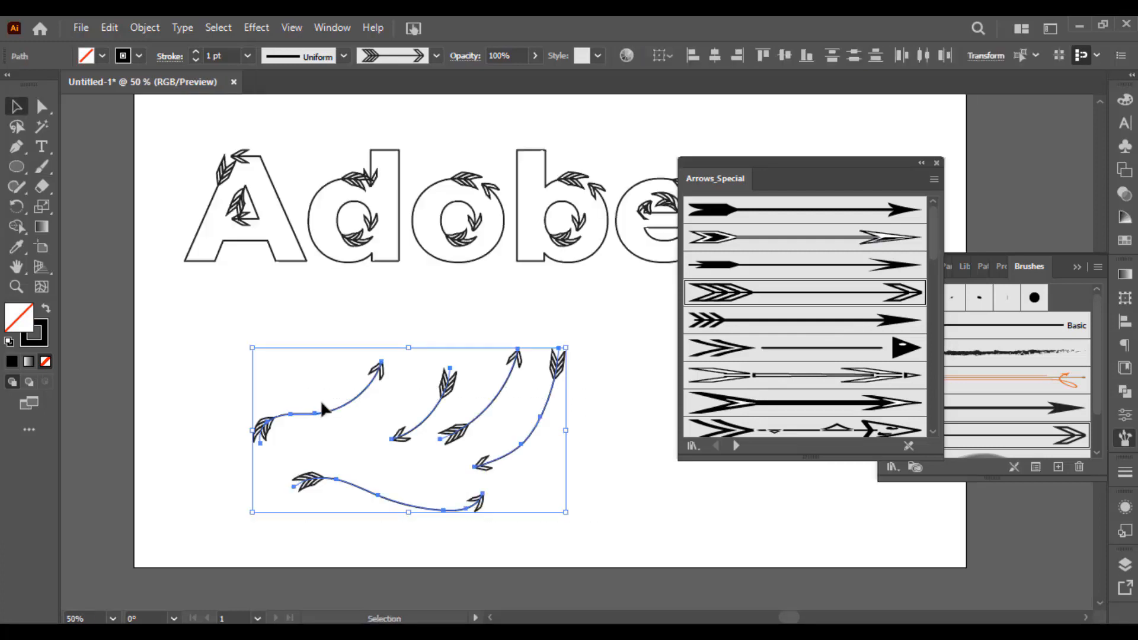
pyautogui.press('Delete')
# Browse past Arrows_Standard to the Artistic_Calligraphic brush library and choose the 30 pt. Flat brush.
pyautogui.scroll(-3, 756, 380)
pyautogui.scroll(-5, 752, 405)
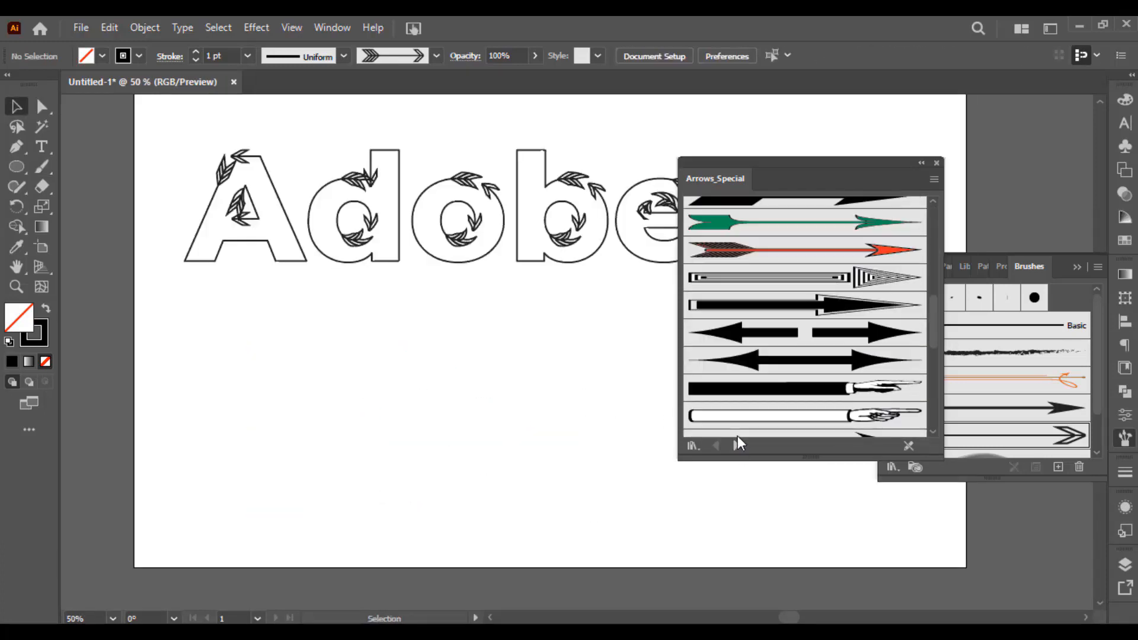
pyautogui.click(736, 445)
pyautogui.scroll(-5, 763, 361)
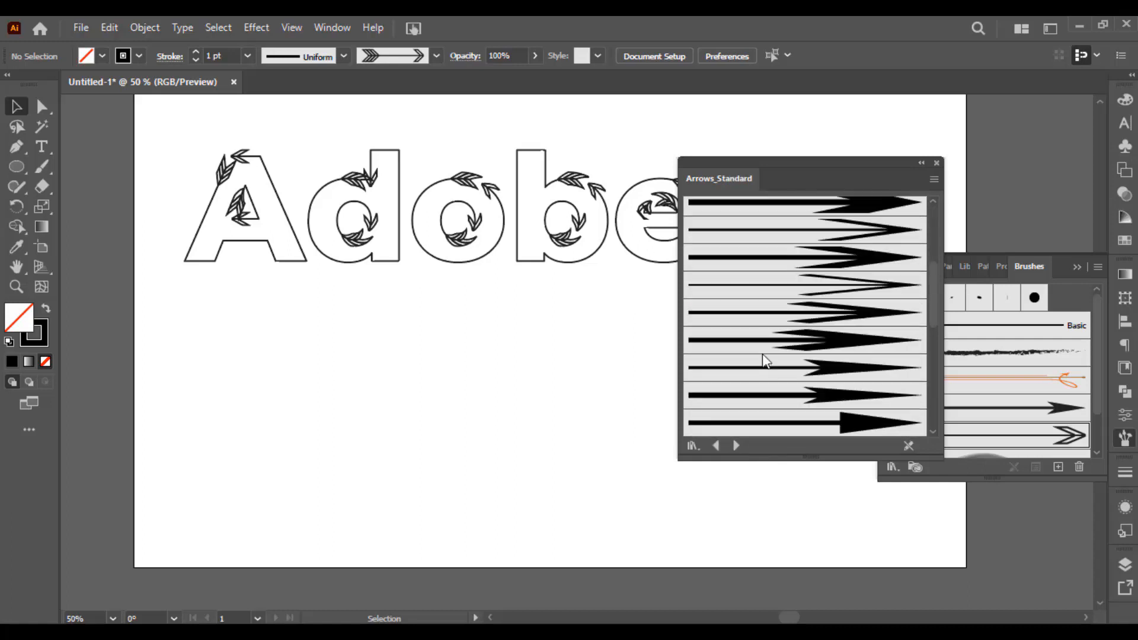
pyautogui.click(736, 445)
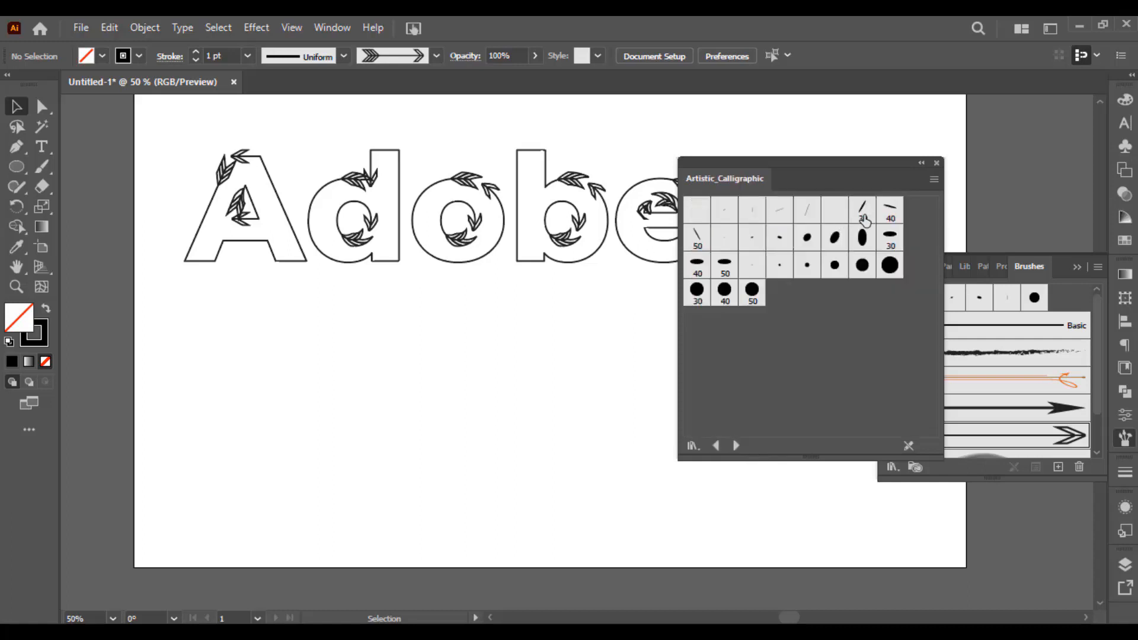
pyautogui.click(862, 209)
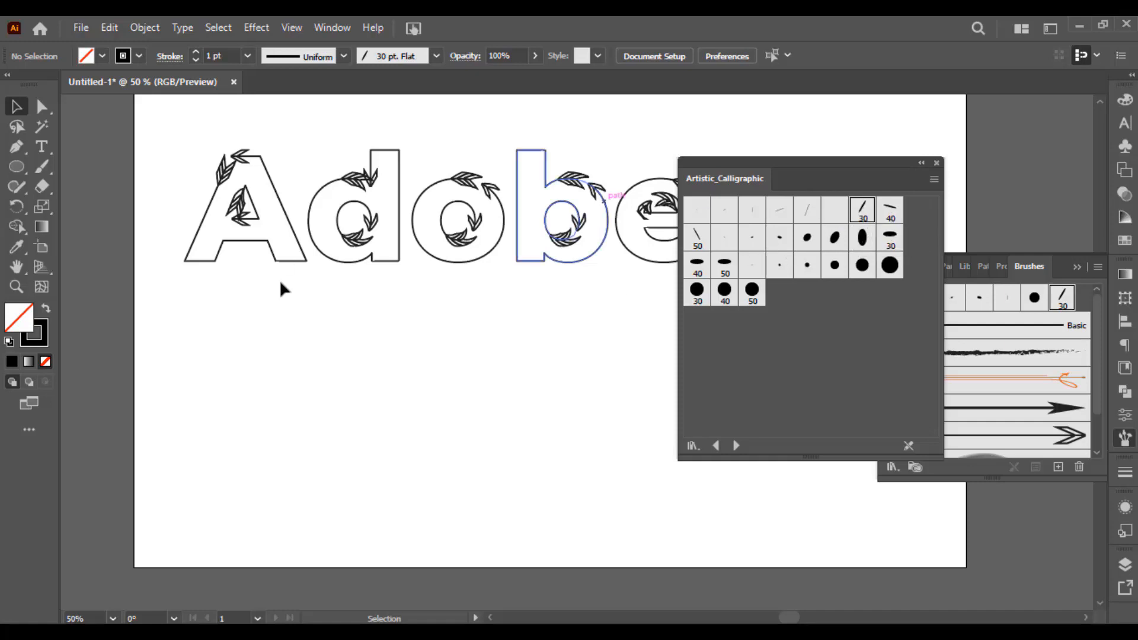
# Paint three curved strokes below the lettering with the Paintbrush tool, using the 30 pt. Flat calligraphic brush.
pyautogui.click(48, 172)
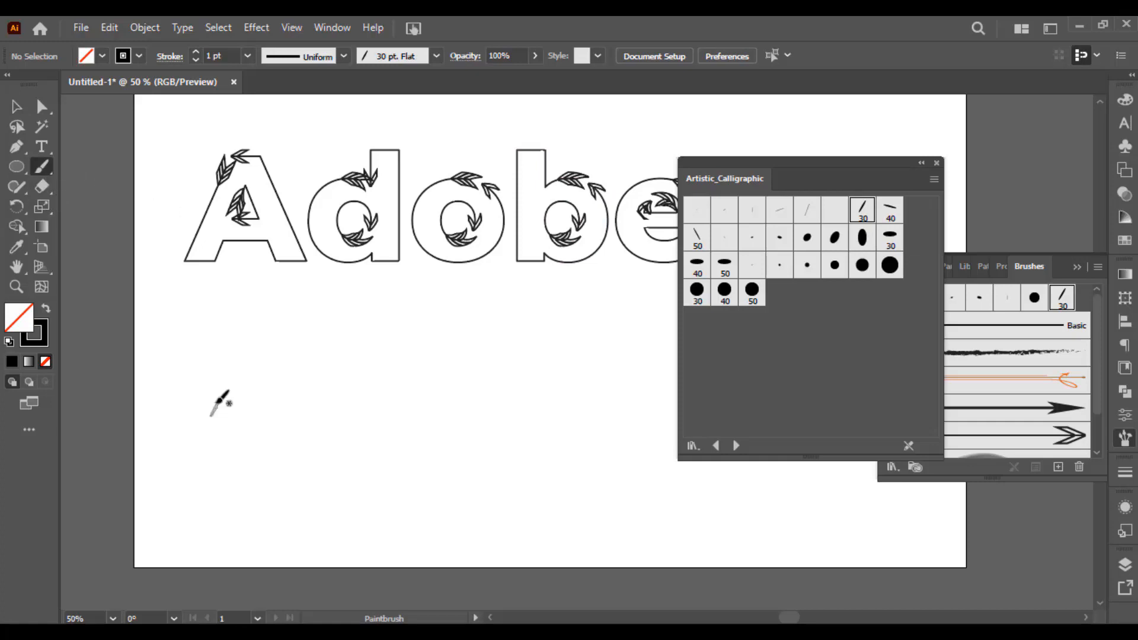
pyautogui.moveTo(215, 408); pyautogui.dragTo(389, 339)
pyautogui.moveTo(467, 325)
pyautogui.mouseDown()
pyautogui.moveTo(445, 406)
pyautogui.moveTo(214, 456)
pyautogui.moveTo(198, 485)
pyautogui.moveTo(492, 440)
pyautogui.mouseUp()
# Browse through the following brush libraries, past Artistic_ScrollPen and Artistic_Watercolor, to Borders_Dashed and look through its brushes.
pyautogui.click(737, 445)
pyautogui.click(736, 446)
pyautogui.click(736, 446)
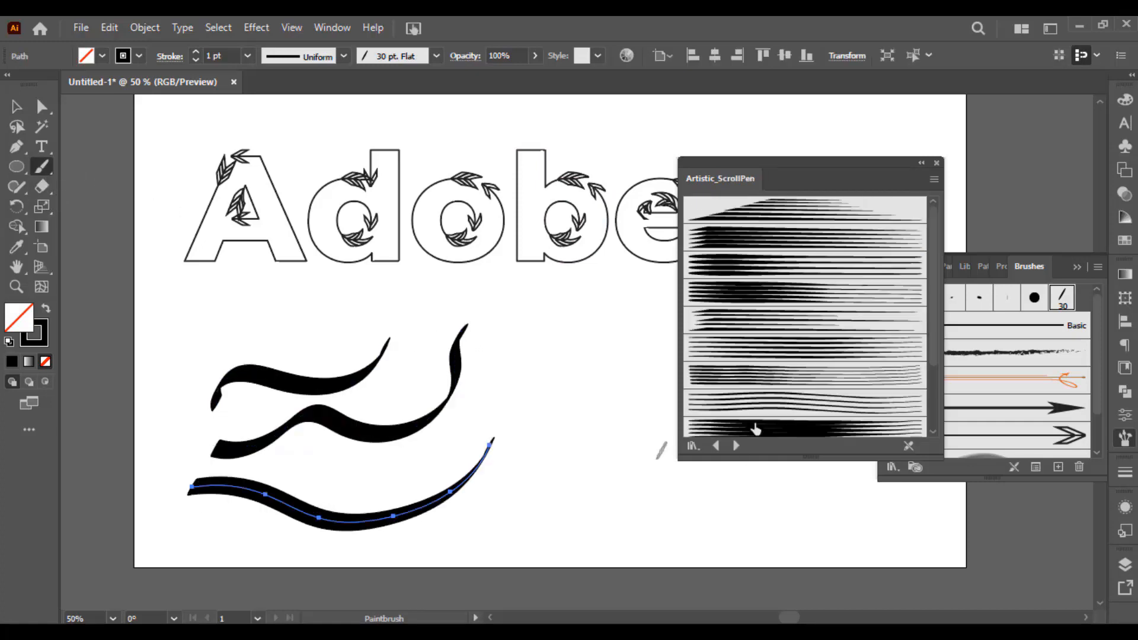
pyautogui.click(736, 446)
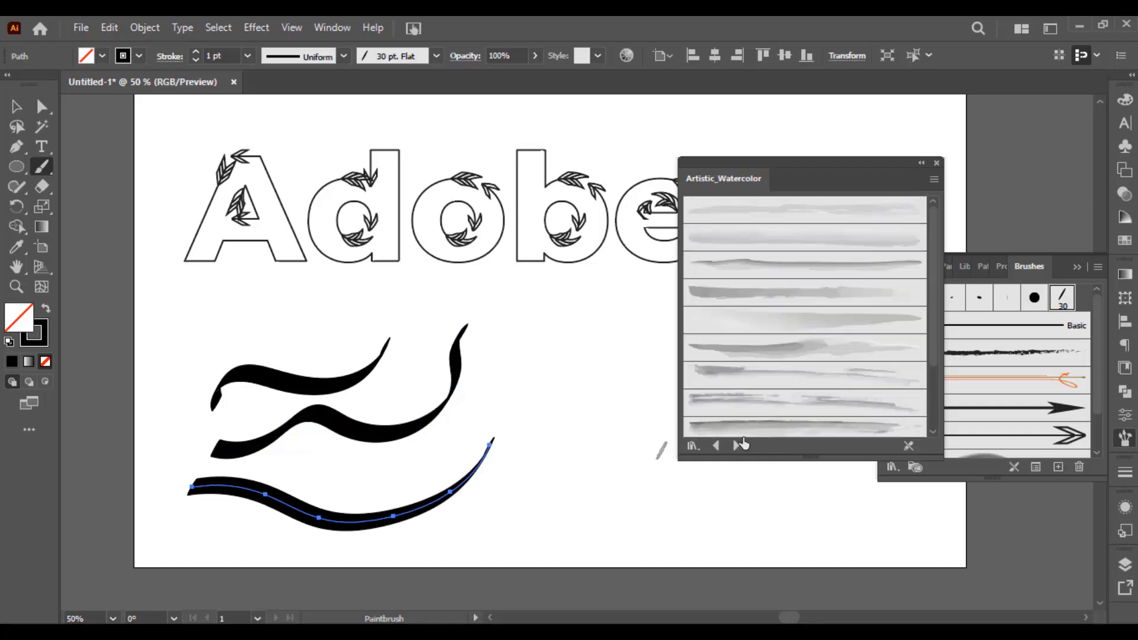
pyautogui.click(736, 445)
pyautogui.scroll(-5, 763, 379)
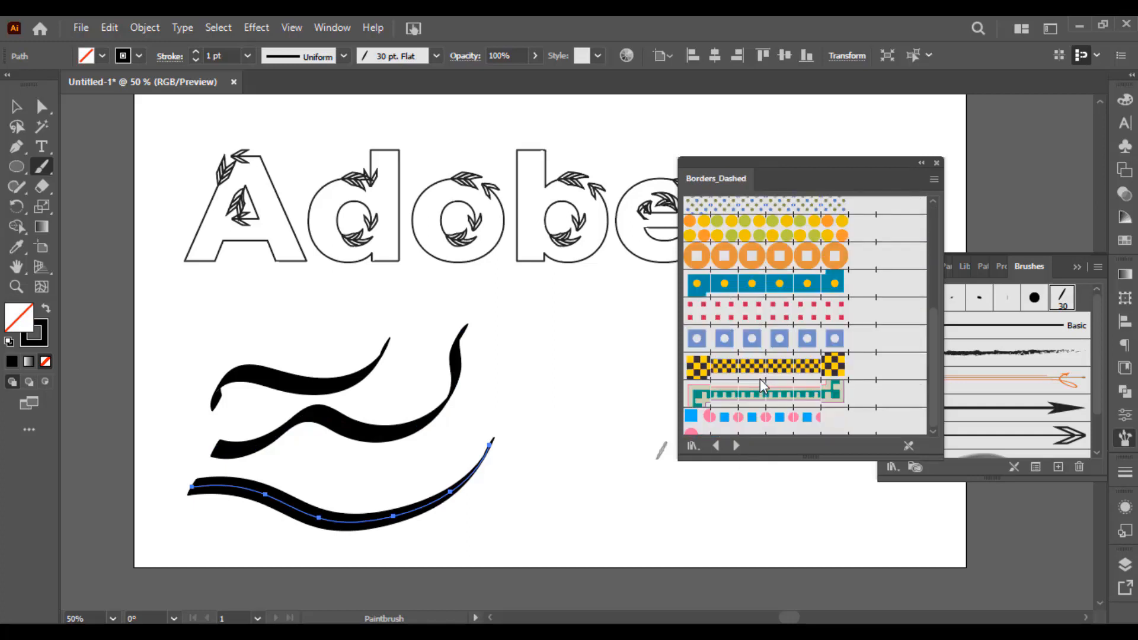
# Select the three painted calligraphic strokes below the lettering and delete them.
pyautogui.press('v')
pyautogui.moveTo(544, 493); pyautogui.dragTo(249, 325)
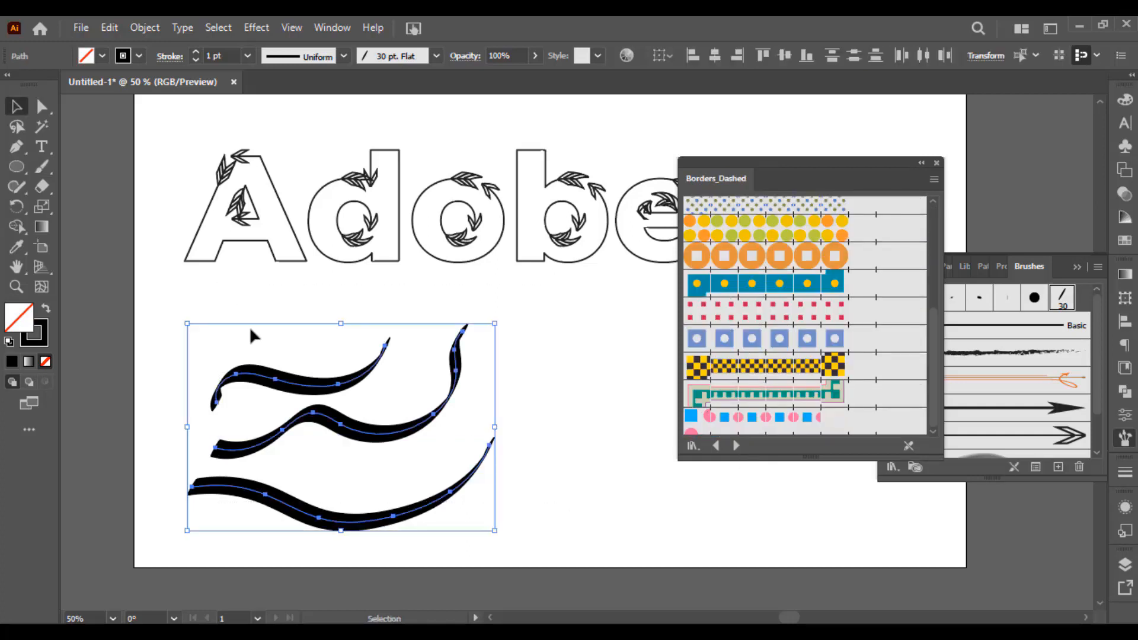
pyautogui.press('Delete')
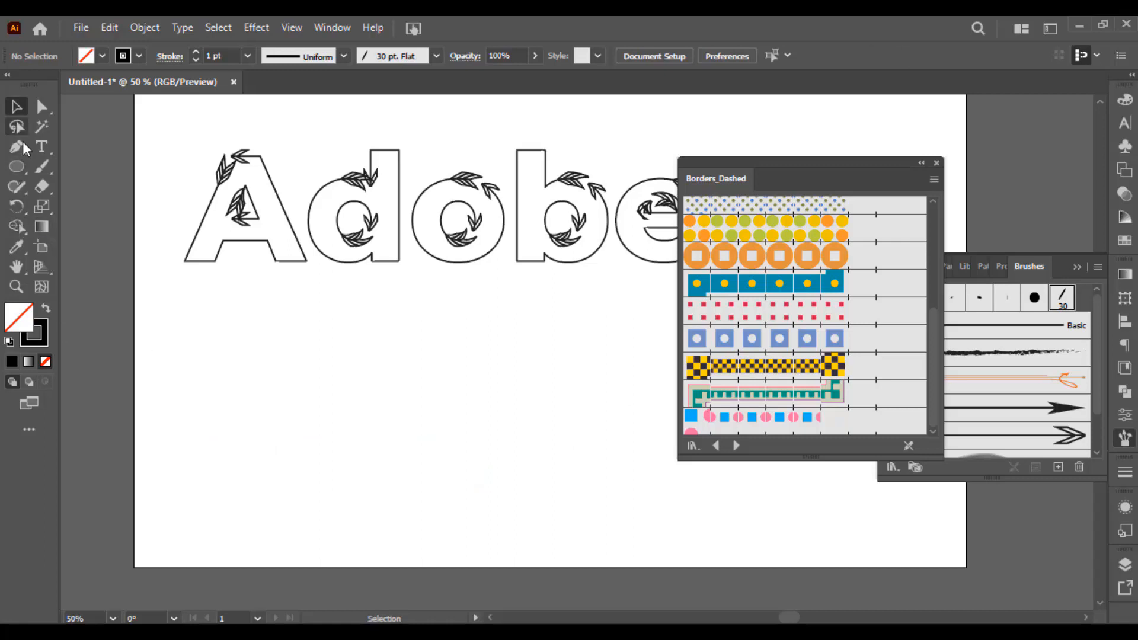
# Draw a rectangle covering the whole artboard and apply the yellow-and-black checkered Borders_Dashed brush to it.
pyautogui.moveTo(18, 172); pyautogui.dragTo(89, 223)
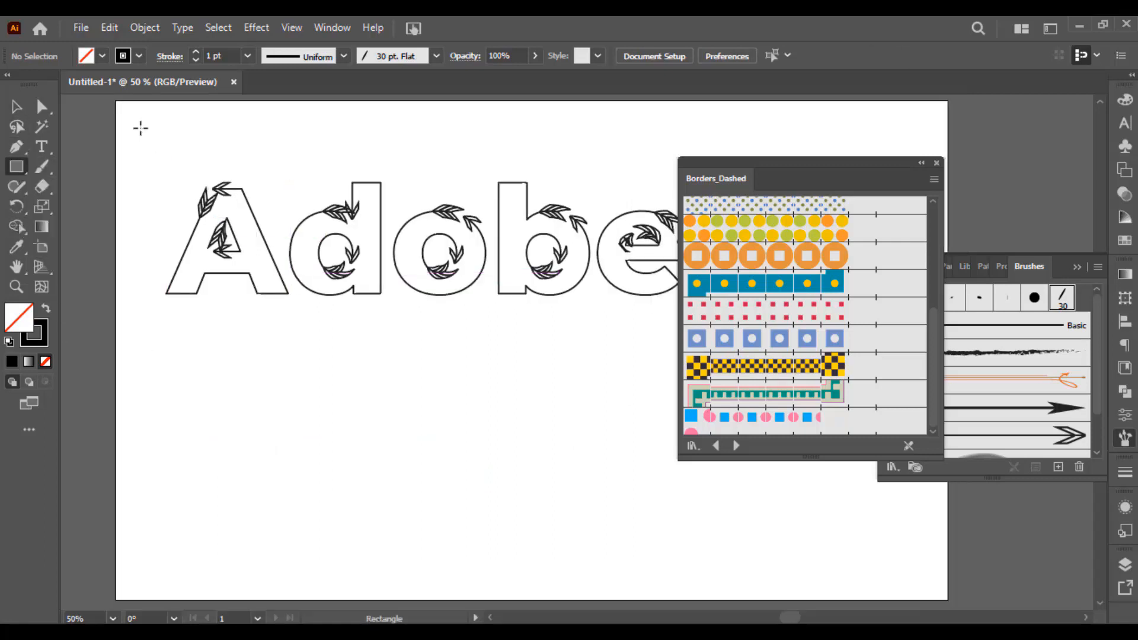
pyautogui.moveTo(117, 102); pyautogui.dragTo(948, 600)
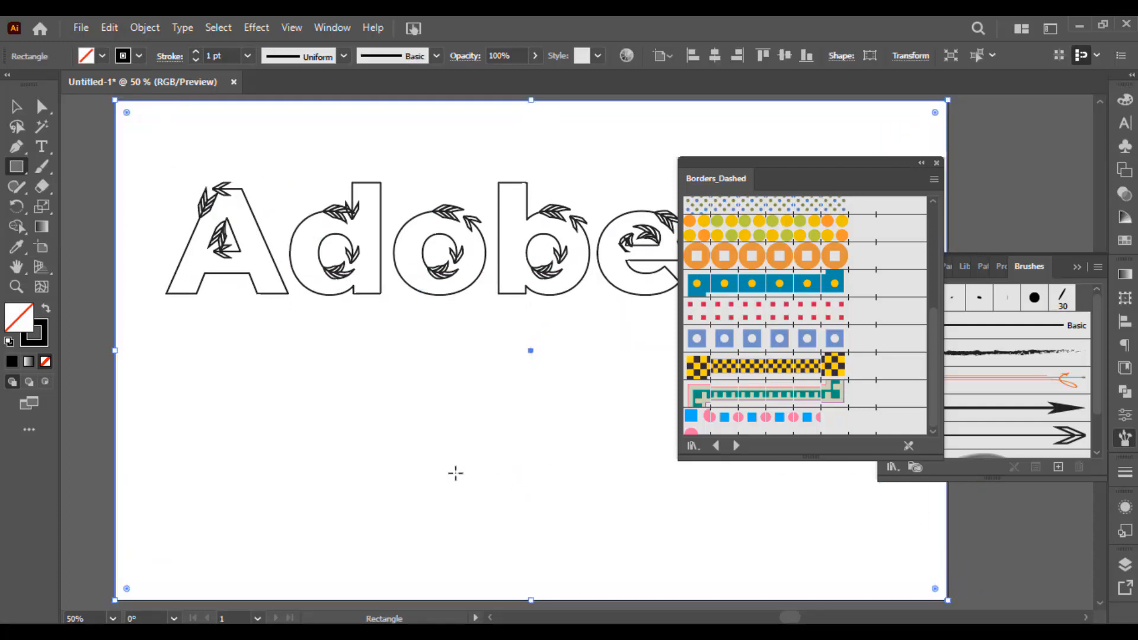
pyautogui.click(768, 371)
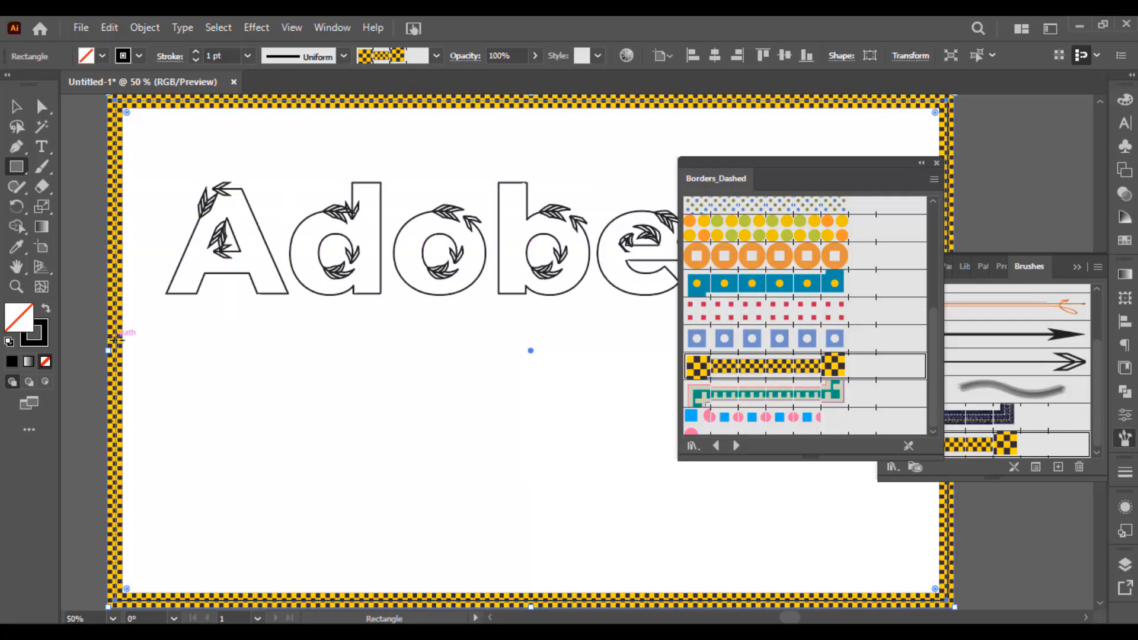
# Try the orange ring, Dashed Circles 1.2 and small dotted Borders_Dashed brushes on the artboard-sized rectangle.
pyautogui.click(777, 256)
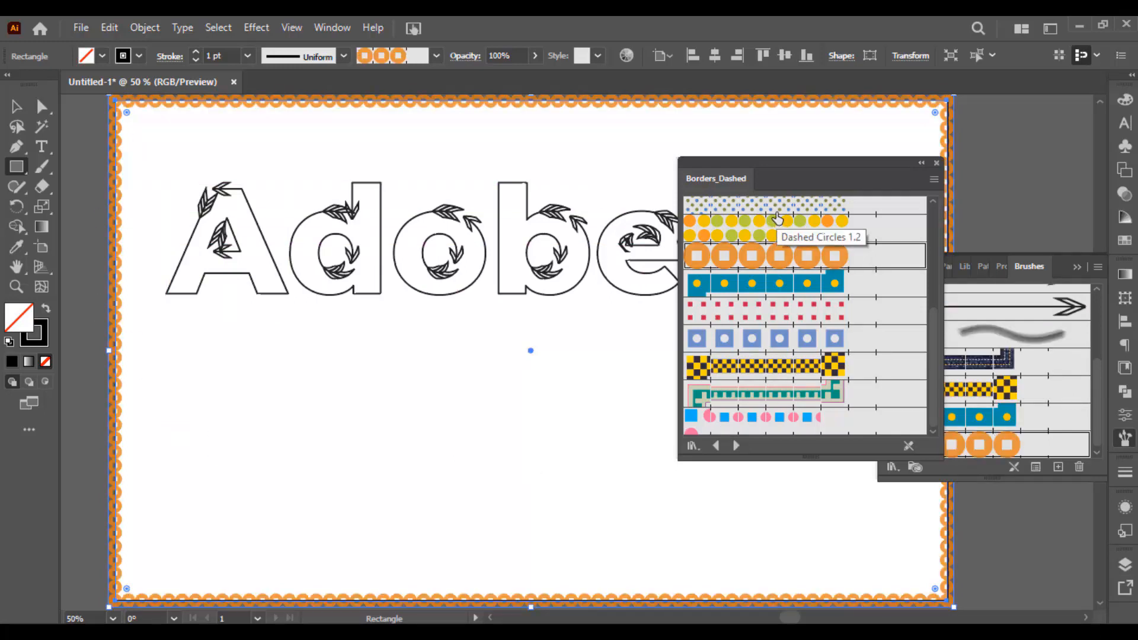
pyautogui.click(776, 220)
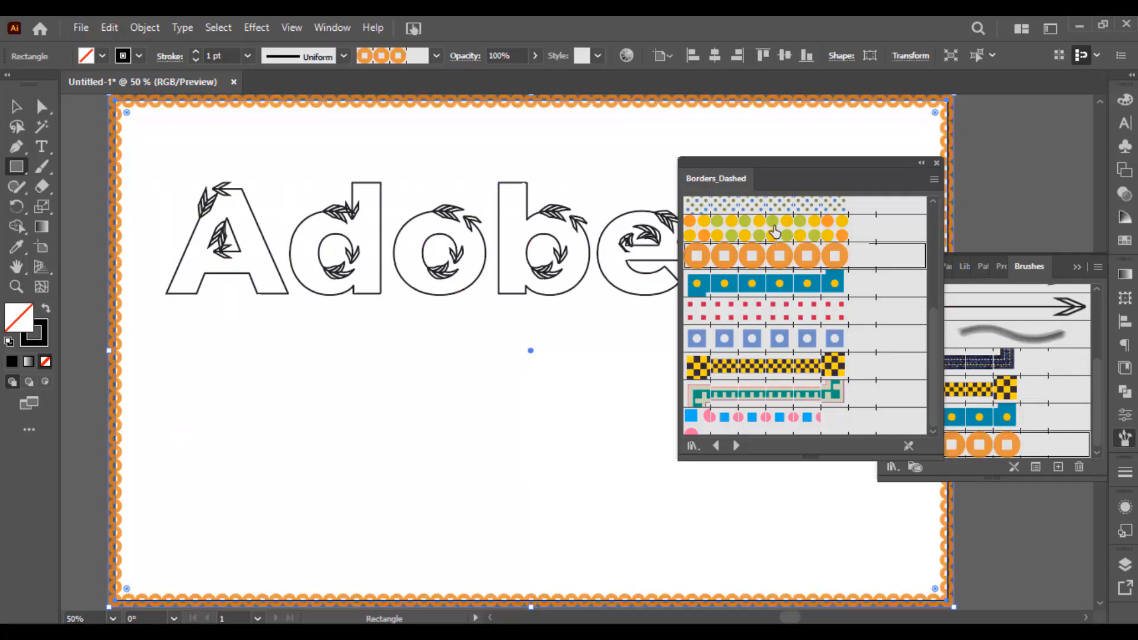
pyautogui.click(773, 211)
# Switch to the Borders_Decorative library and try its blue folded-ribbon, orange floral and reddish-brown braided brushes on the rectangle.
pyautogui.click(736, 446)
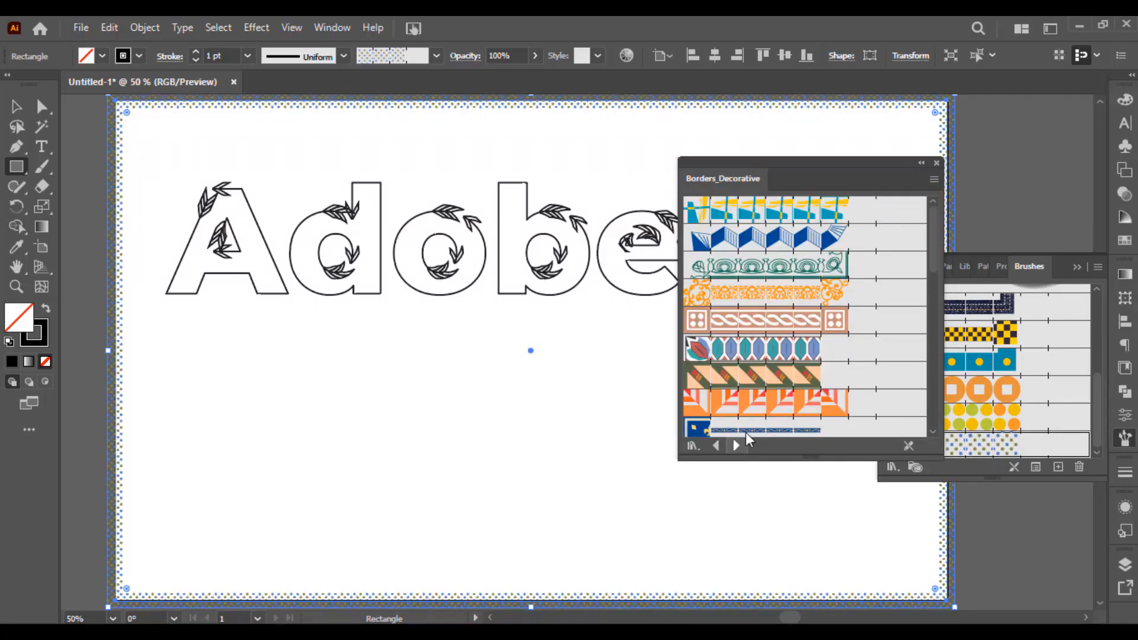
pyautogui.click(777, 249)
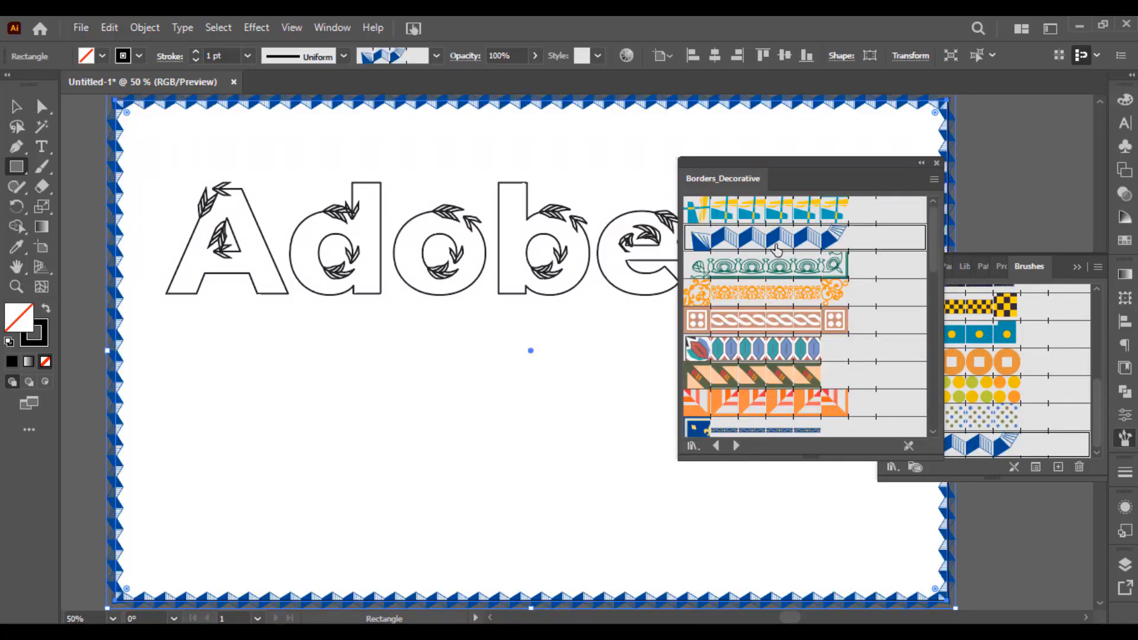
pyautogui.click(773, 296)
pyautogui.click(758, 321)
# Apply the leaf border and then the peach-and-green diagonal stripe border to the rectangle, and set its stroke weight to 2 pt.
pyautogui.scroll(-2, 758, 318)
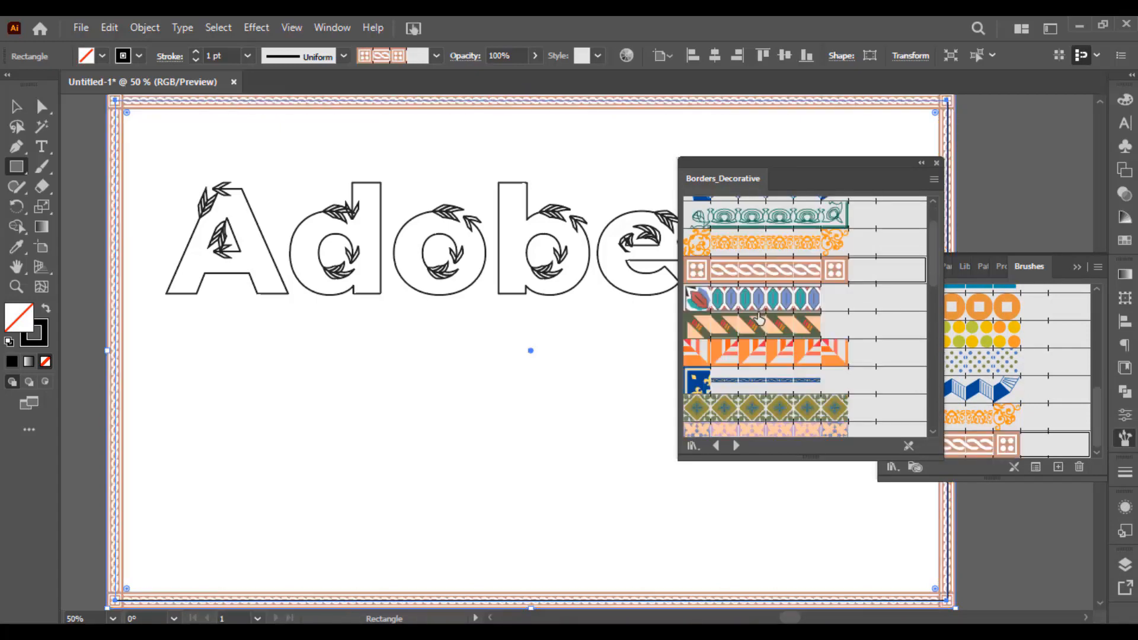
pyautogui.click(761, 304)
pyautogui.click(759, 326)
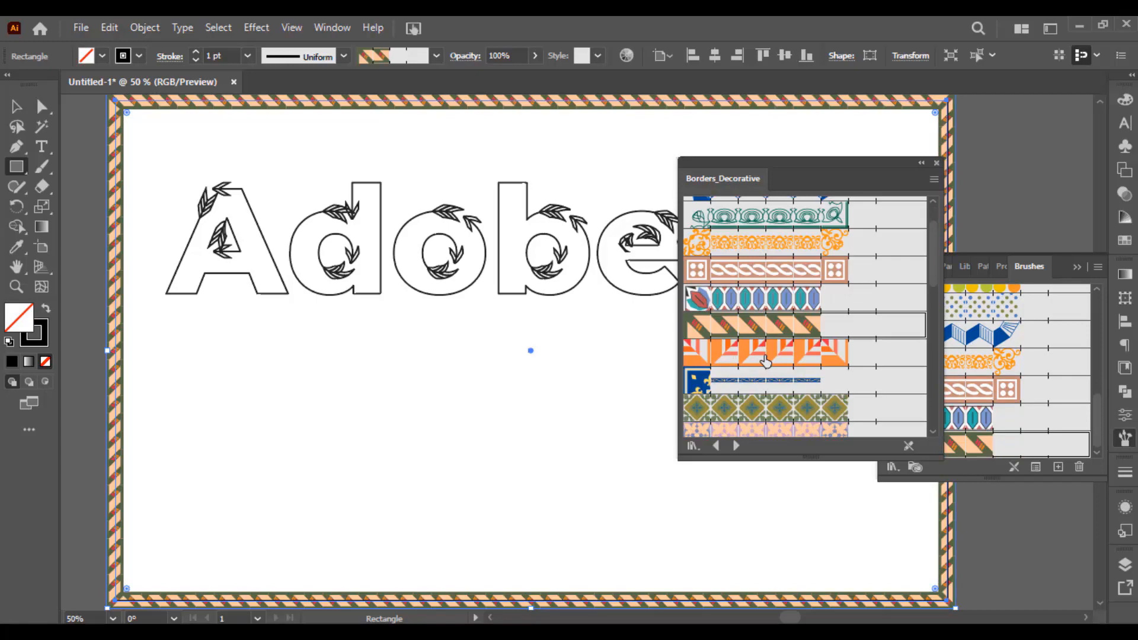
pyautogui.click(196, 52)
pyautogui.click(18, 108)
# Try further Borders_Decorative brushes on the rectangle: the red-and-teal framed tiles, the black-and-gold curves and the yellow circle tiles.
pyautogui.scroll(-5, 741, 363)
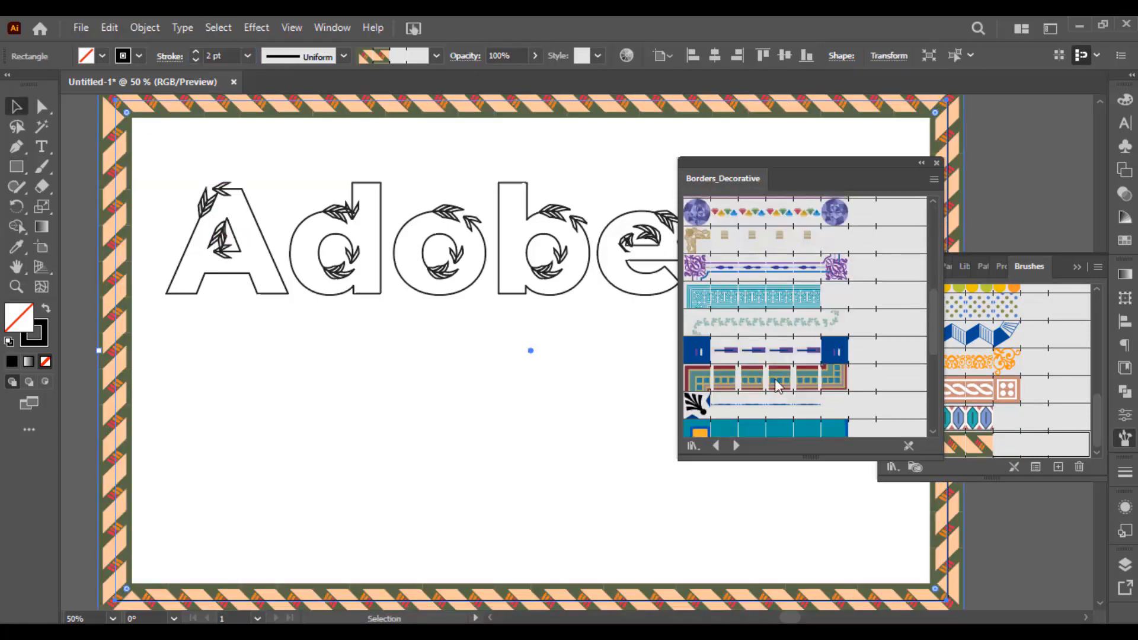
pyautogui.click(777, 380)
pyautogui.scroll(-5, 752, 429)
pyautogui.click(742, 257)
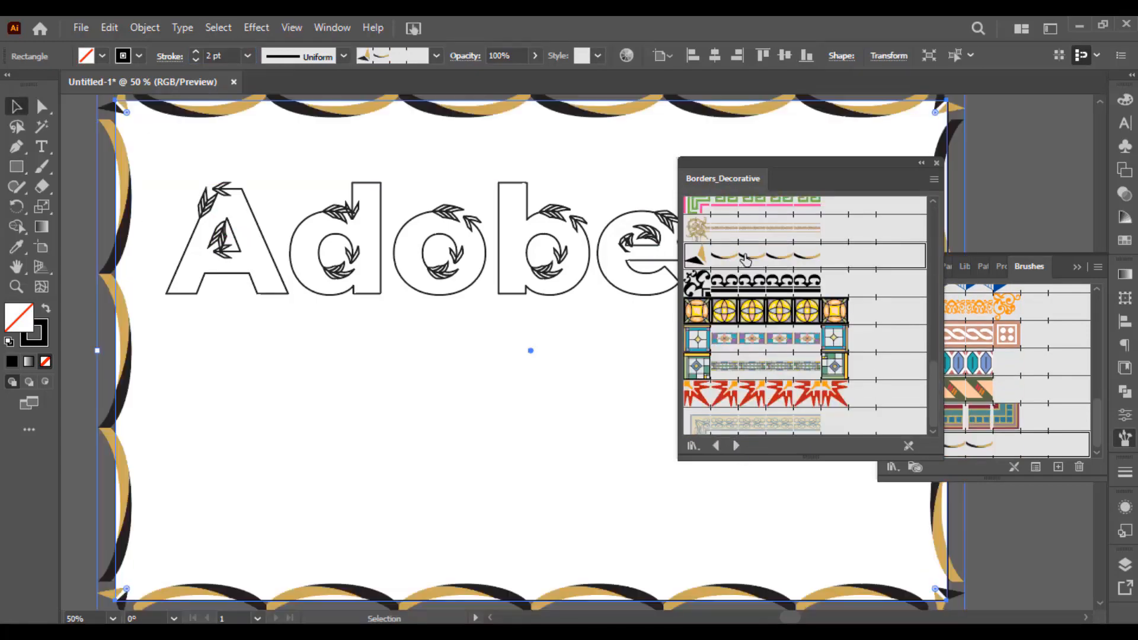
pyautogui.click(765, 313)
# Move on to the Borders_Geometric library and try its orange-red triangle and green-and-white triangle brushes on the rectangle.
pyautogui.click(736, 446)
pyautogui.click(736, 445)
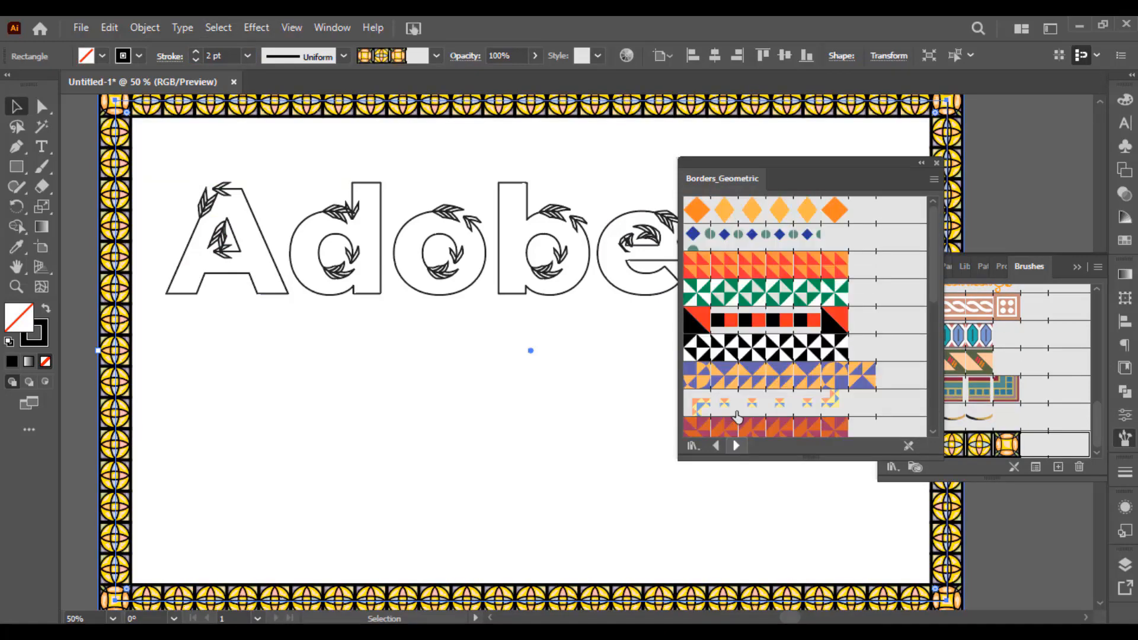
pyautogui.click(753, 265)
pyautogui.click(756, 300)
# Browse on to the Borders_Novelty library and apply its purple outlined arrow brush to the rectangle.
pyautogui.scroll(-5, 749, 370)
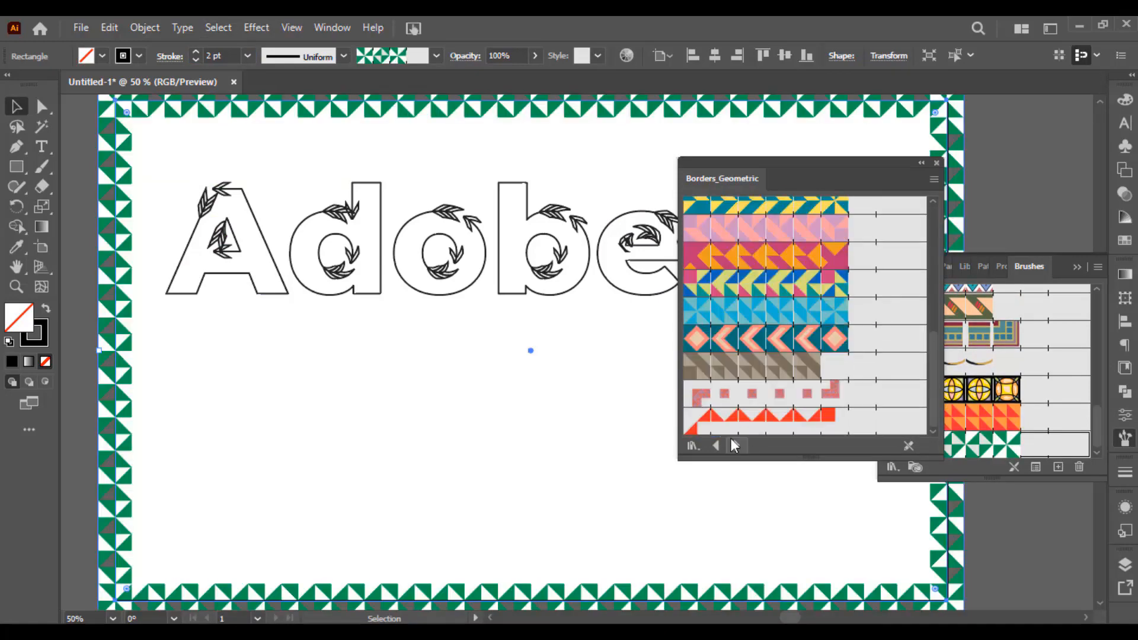
pyautogui.click(736, 446)
pyautogui.scroll(-5, 771, 344)
pyautogui.click(736, 446)
pyautogui.click(736, 445)
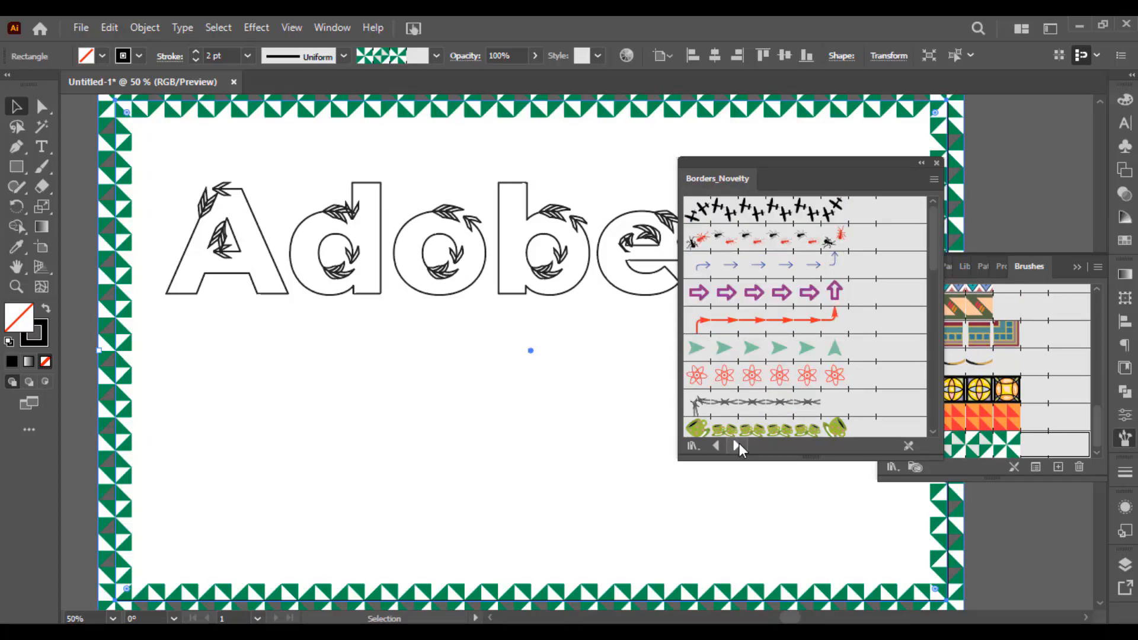
pyautogui.click(754, 294)
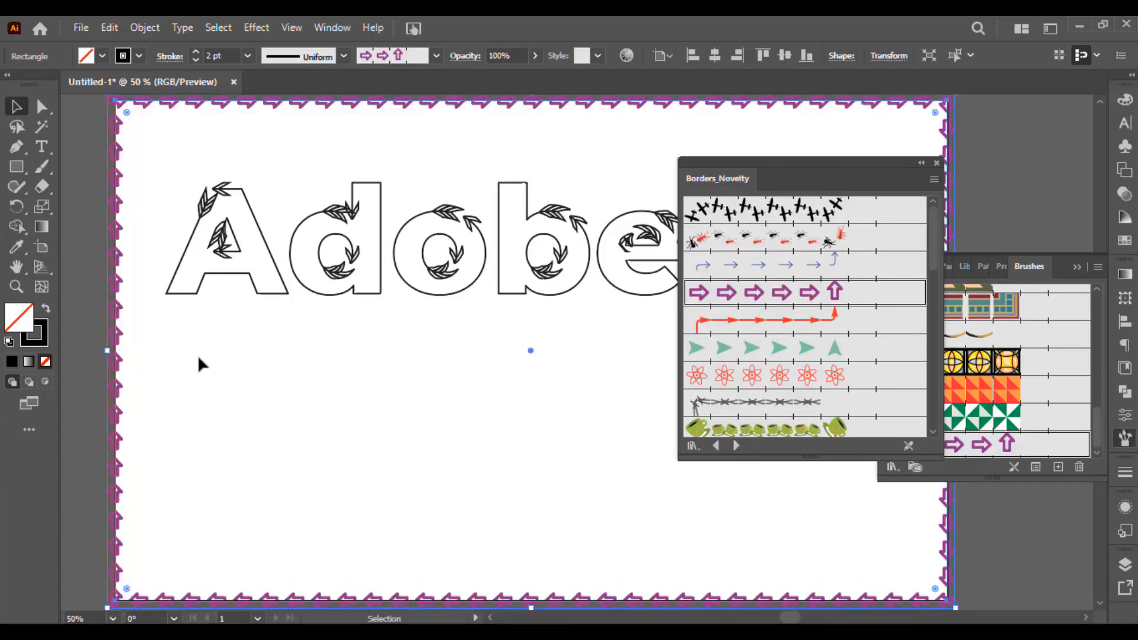
# Draw a circle below the lettering with the Ellipse tool and apply the red connected-arrow Borders_Novelty brush to it.
pyautogui.click(16, 166)
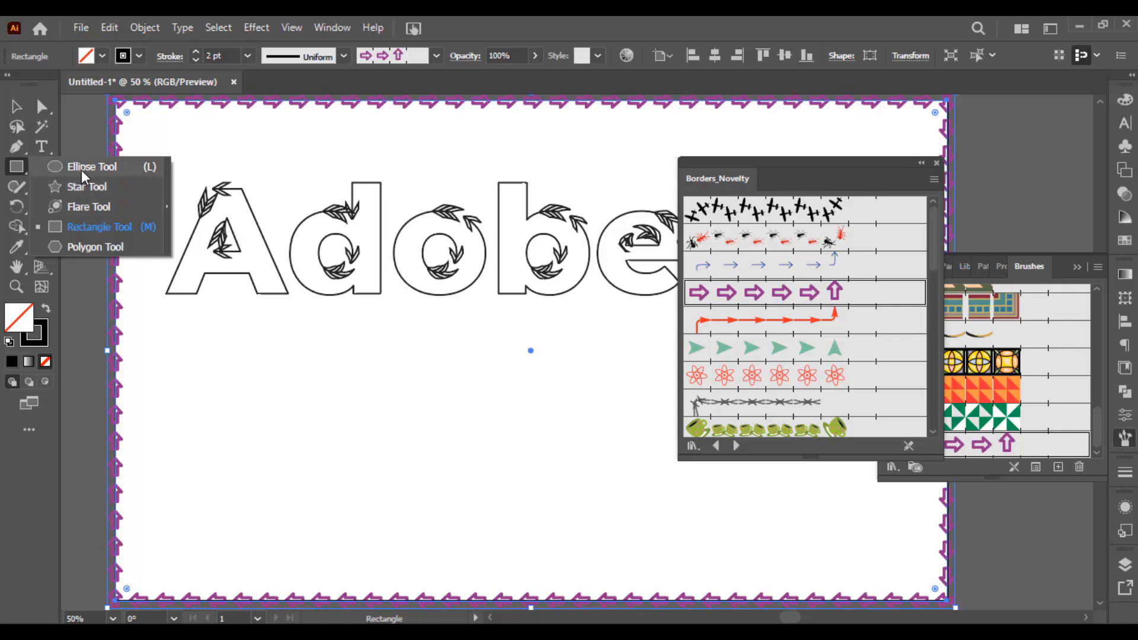
pyautogui.click(57, 167)
pyautogui.moveTo(227, 326); pyautogui.dragTo(471, 511)
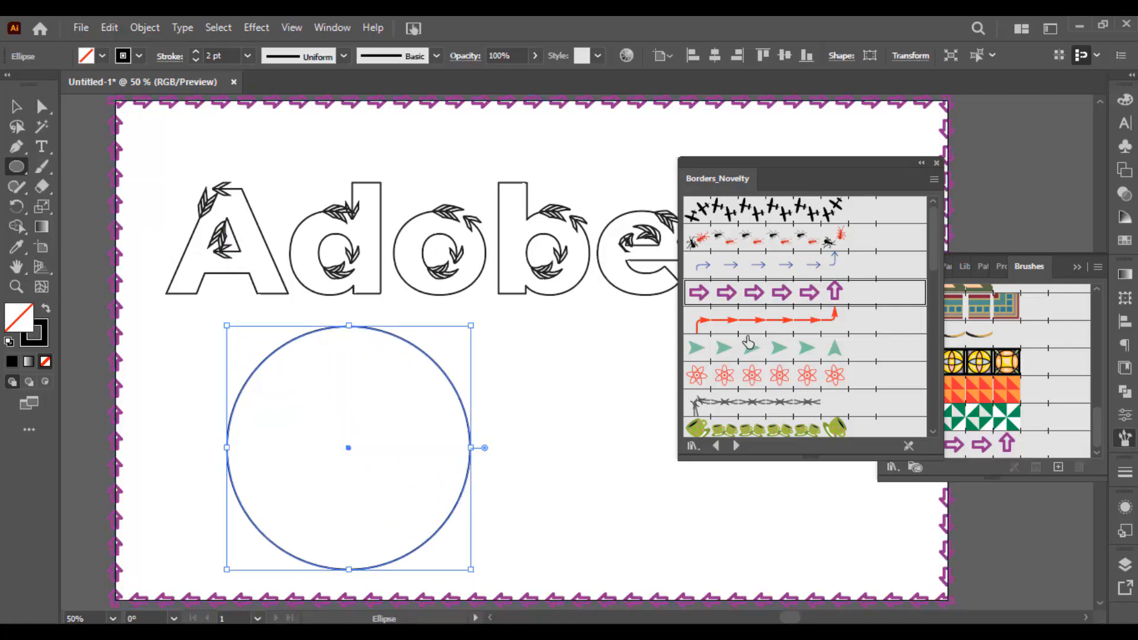
pyautogui.click(759, 320)
pyautogui.hotkey('ctrl', '1')
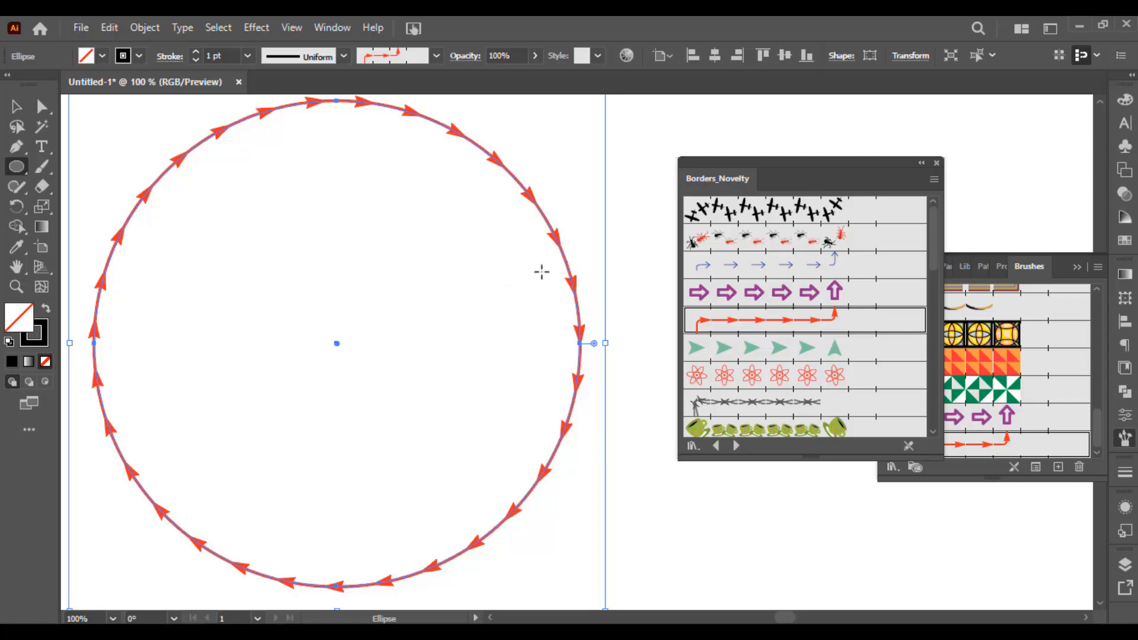
# Try more Borders_Novelty brushes on the circle: ants, airplanes, orange leaves, black squares, small beads and finally the orange-and-pink flowers.
pyautogui.click(773, 240)
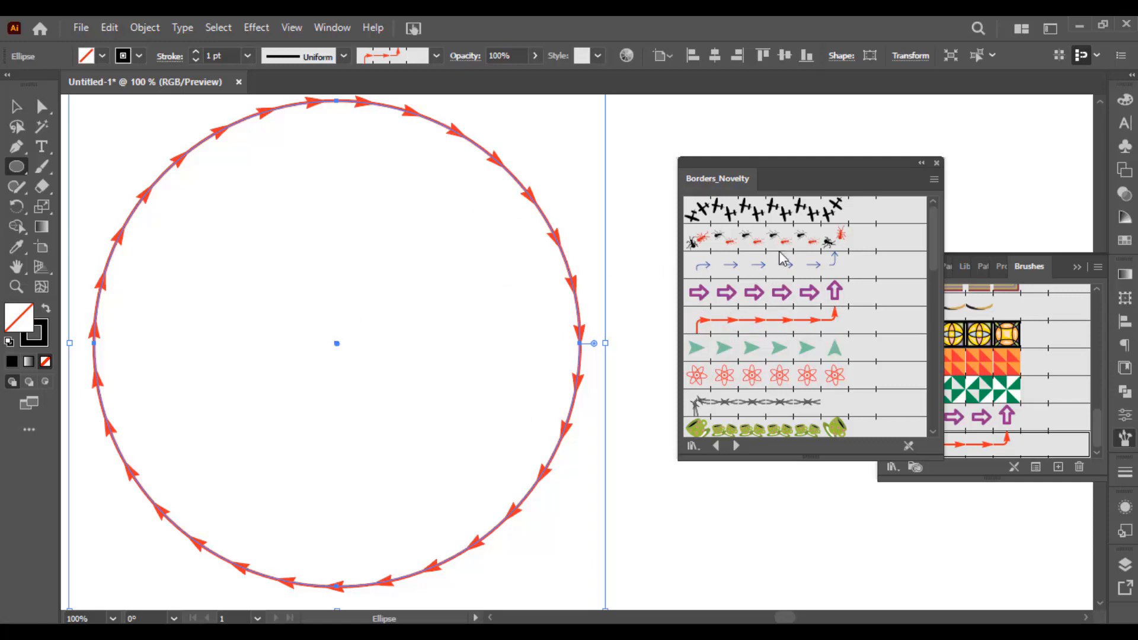
pyautogui.click(771, 210)
pyautogui.scroll(-3, 794, 343)
pyautogui.scroll(-3, 794, 343)
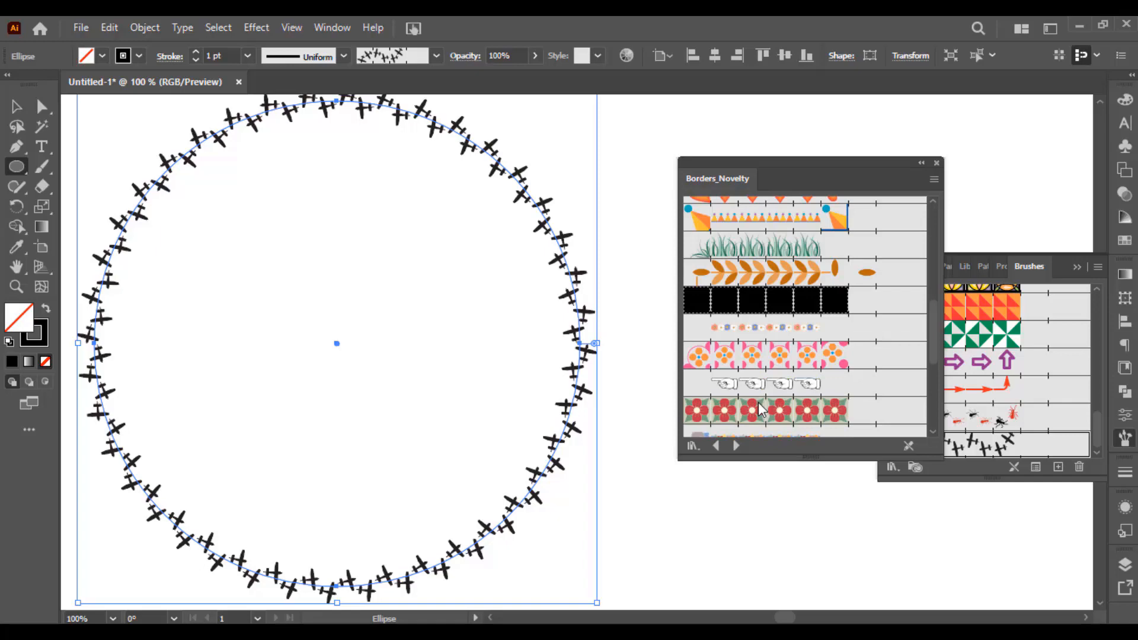
pyautogui.click(760, 274)
pyautogui.click(763, 302)
pyautogui.click(769, 336)
pyautogui.click(771, 359)
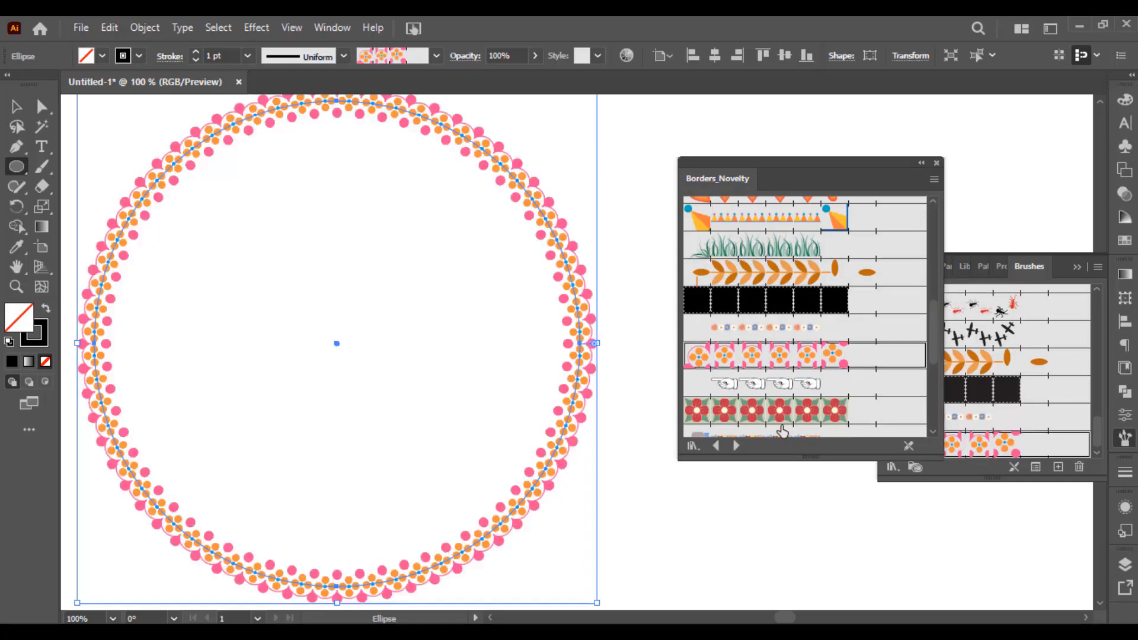
# Browse past the remaining border libraries to the Decorative_Banners and Seals brush library.
pyautogui.scroll(-3, 771, 428)
pyautogui.click(742, 446)
pyautogui.click(742, 446)
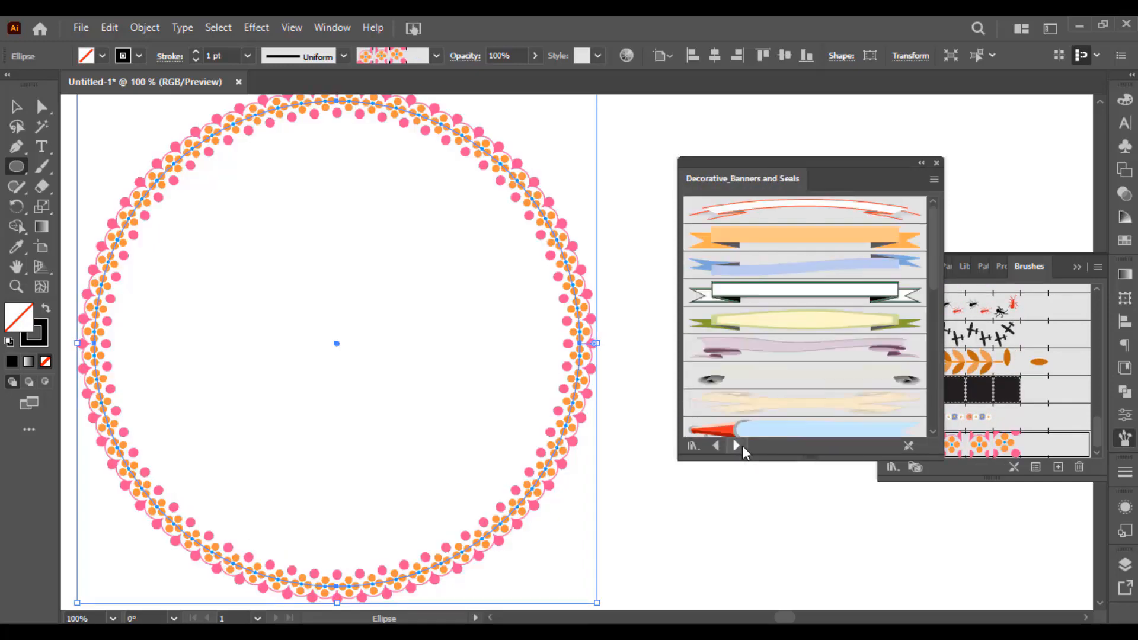
pyautogui.click(742, 446)
pyautogui.click(717, 448)
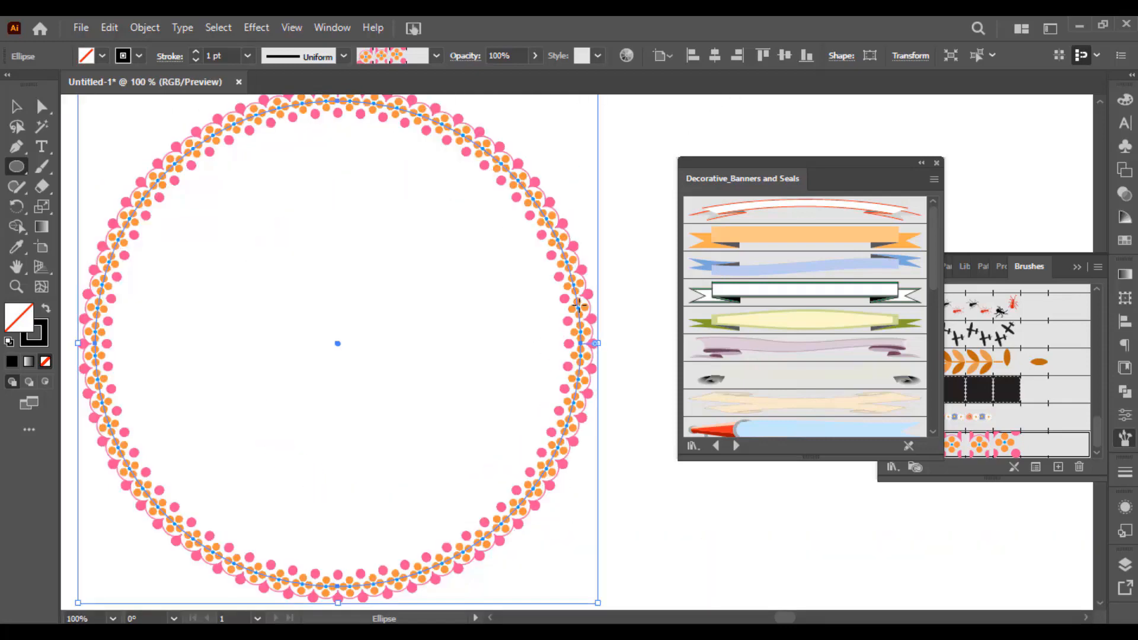
# Delete the flower-bordered circle, then draw a straight horizontal line in its place with the Pen tool and select it.
pyautogui.press('v')
pyautogui.press('Delete')
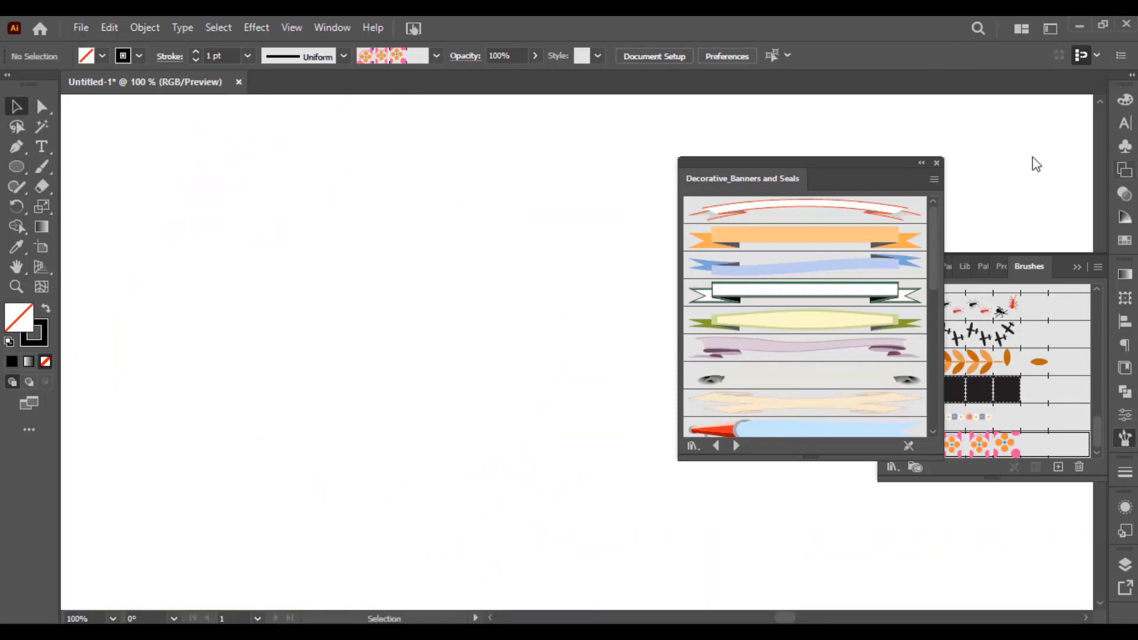
pyautogui.click(16, 152)
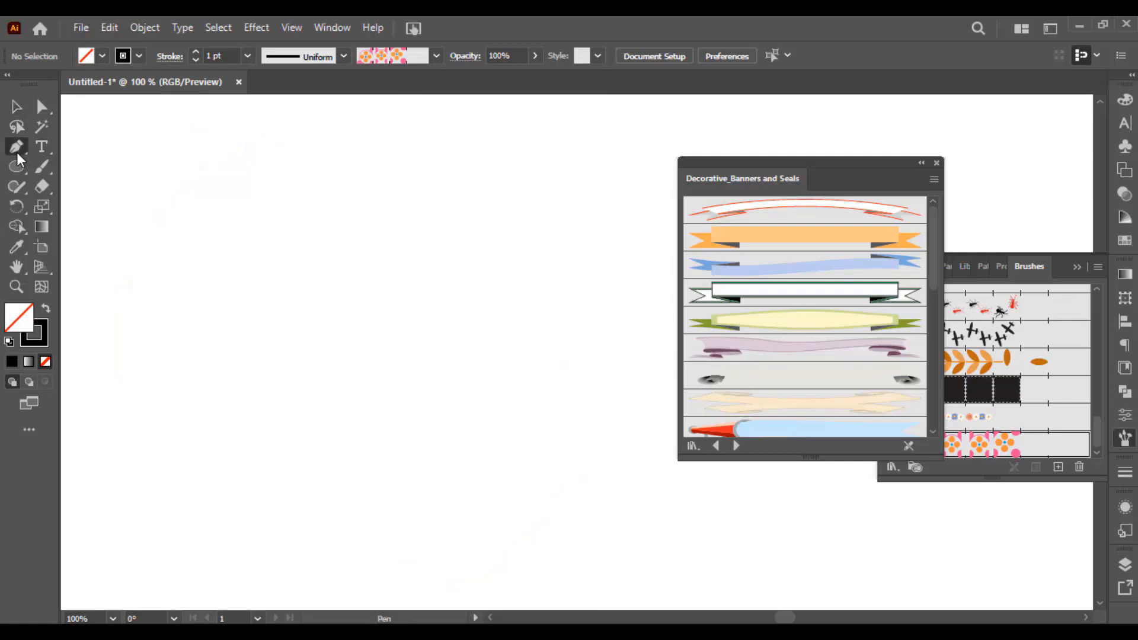
pyautogui.click(199, 333)
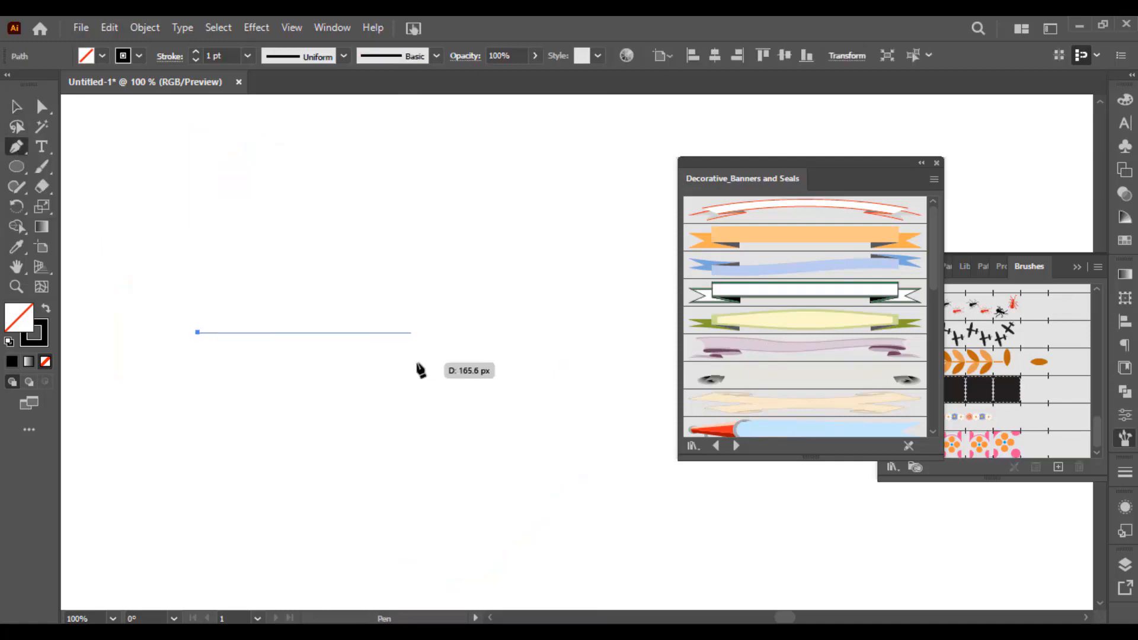
pyautogui.keyDown('shift'); pyautogui.click(409, 364); pyautogui.keyUp('shift')
pyautogui.press('v')
pyautogui.moveTo(432, 313); pyautogui.dragTo(362, 367)
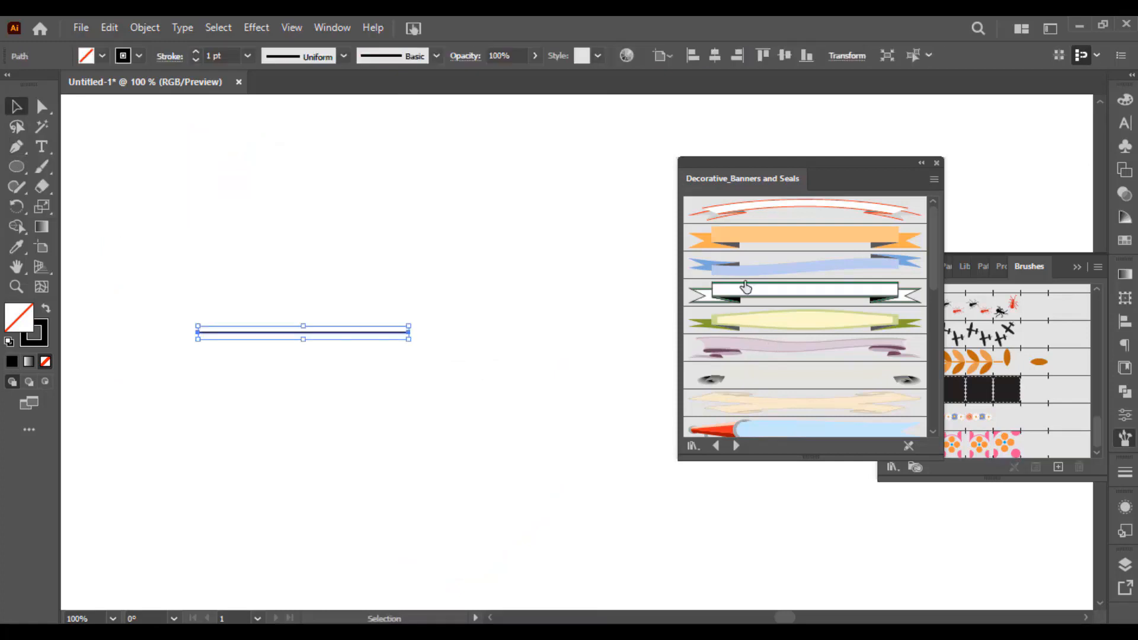
# Apply the orange Banner 2 brush to the line and enlarge the banner proportionally about its centre.
pyautogui.click(780, 240)
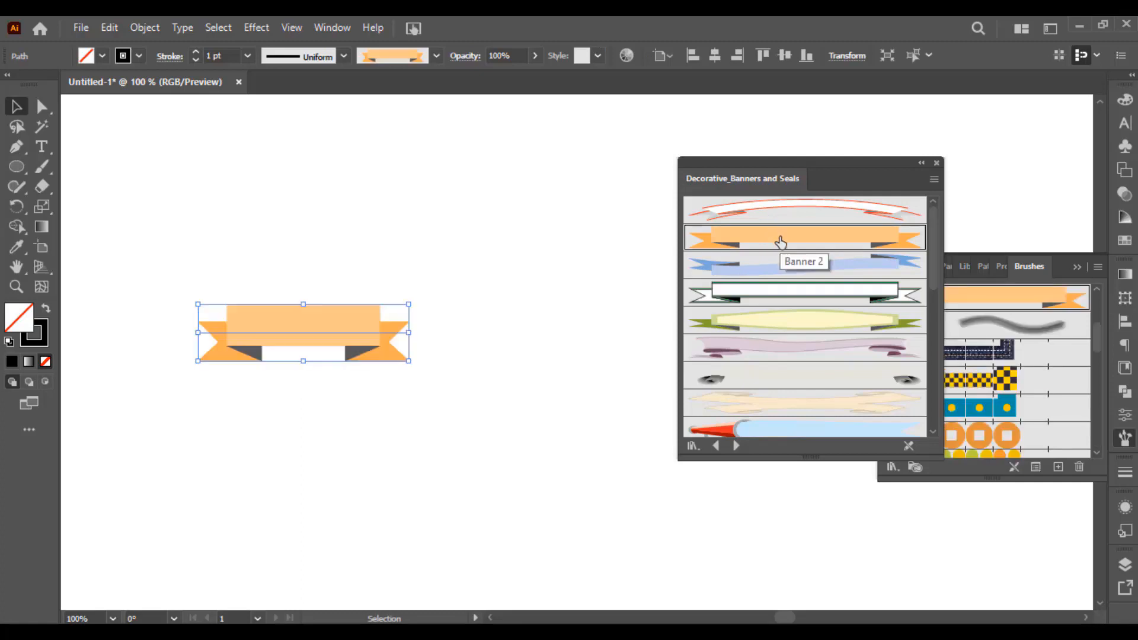
pyautogui.moveTo(415, 334); pyautogui.dragTo(521, 333)
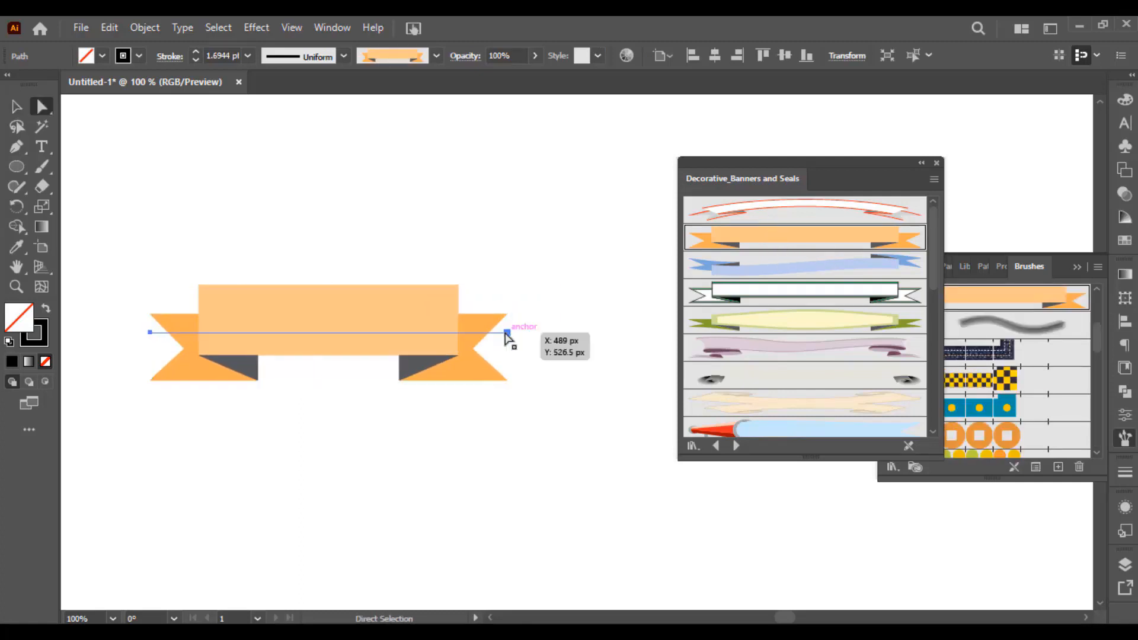
# Lengthen the orange banner by moving the right end anchor of its line farther out horizontally, then reselect the whole banner.
pyautogui.click(505, 333)
pyautogui.moveTo(505, 334); pyautogui.dragTo(592, 332)
pyautogui.press('v')
pyautogui.click(550, 295)
pyautogui.click(511, 334)
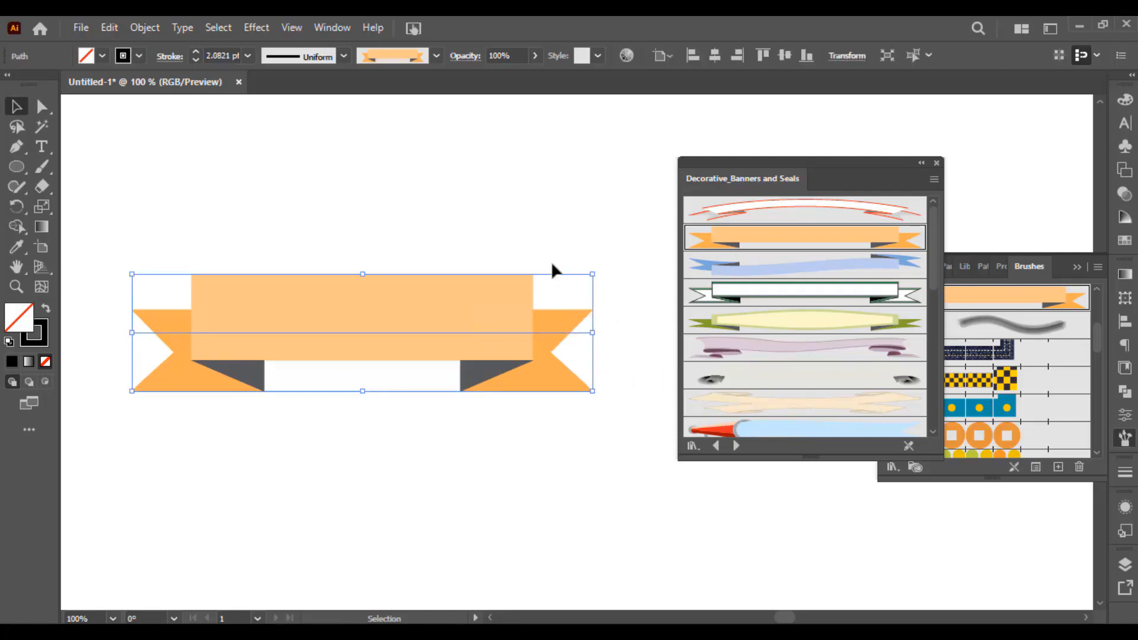
# Try further banner brushes on the line: the green-outlined white banner, the cream-and-green banner, the purple Banner 6 and the megaphone Banner 9.
pyautogui.click(772, 300)
pyautogui.click(775, 331)
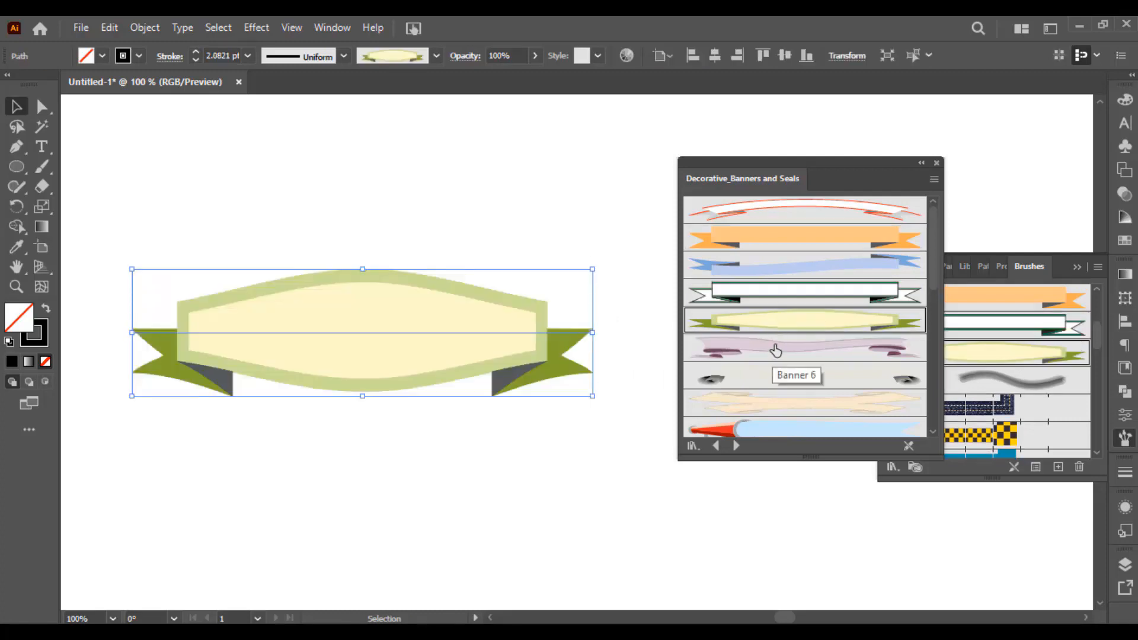
pyautogui.click(773, 352)
pyautogui.scroll(-3, 782, 406)
pyautogui.click(784, 335)
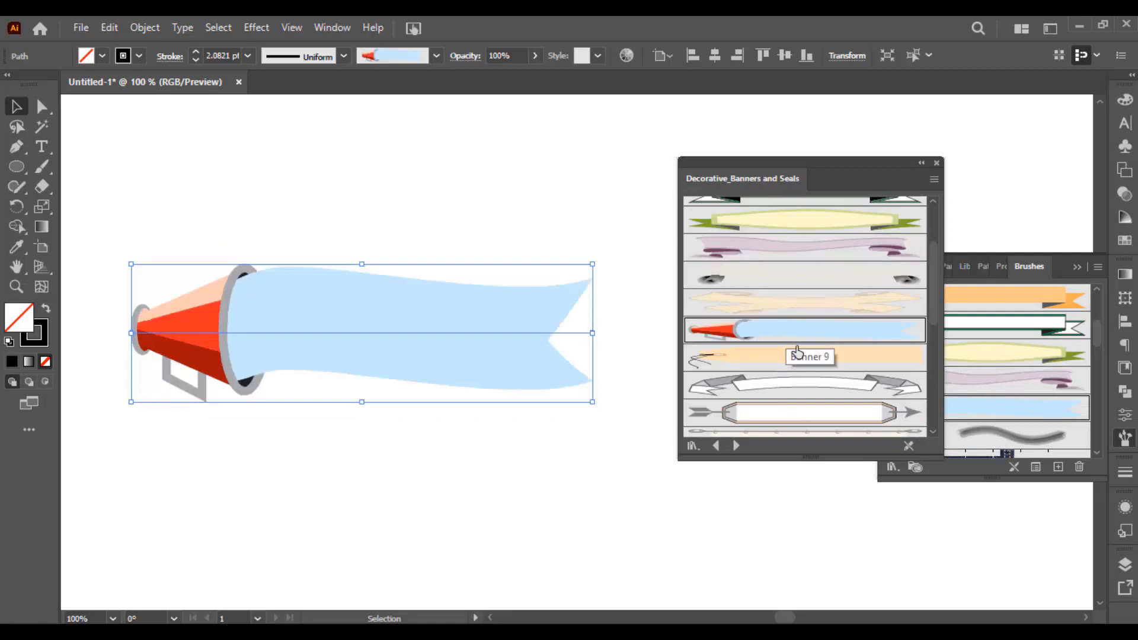
# Apply the needle-and-thread banner, the grey-ended ribbon and the arrow-shaped banner brushes to the line in turn.
pyautogui.click(809, 366)
pyautogui.click(812, 385)
pyautogui.click(813, 410)
pyautogui.scroll(-3, 816, 385)
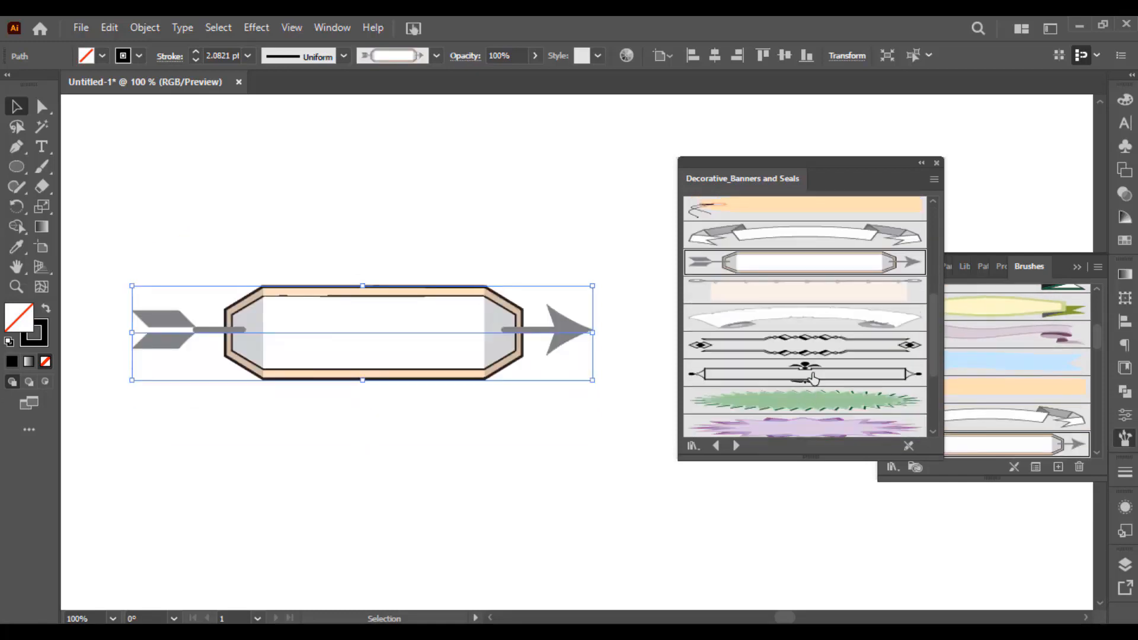
# Try the green starburst seal, the yellow-burst red ribbon, the speech balloon and finally the thought-bubble brush on the line.
pyautogui.click(810, 406)
pyautogui.scroll(-3, 810, 405)
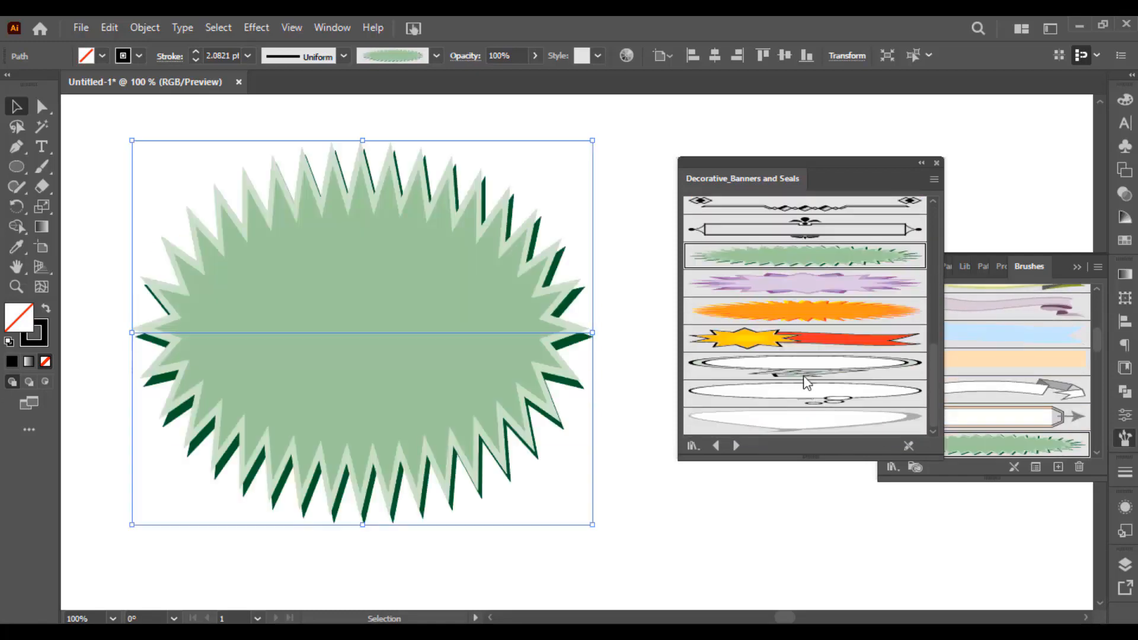
pyautogui.click(807, 338)
pyautogui.click(809, 366)
pyautogui.click(809, 395)
pyautogui.scroll(-3, 550, 396)
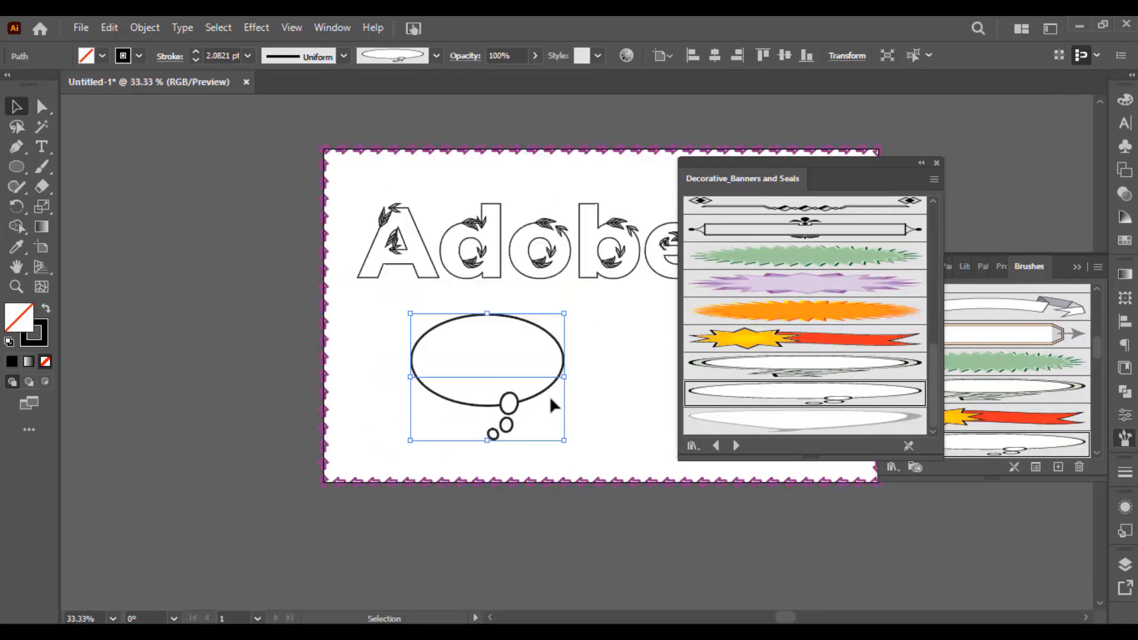
# Close the Decorative_Banners and Seals library and clear the lettering, border and thought bubble from the artboard.
pyautogui.scroll(1, 549, 396)
pyautogui.click(594, 359)
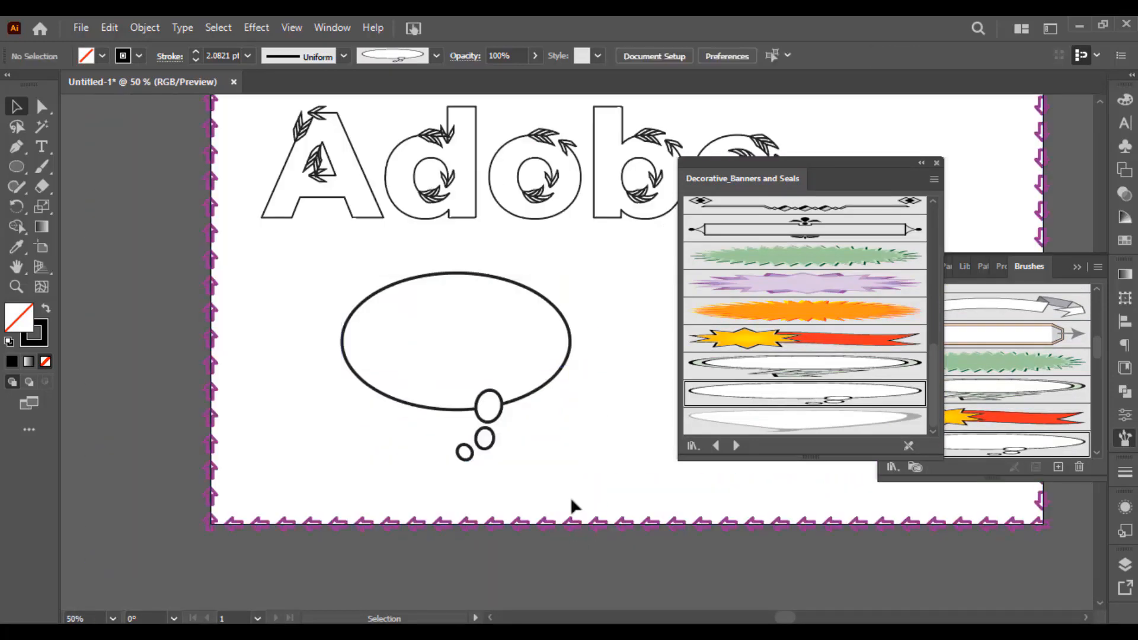
pyautogui.click(937, 163)
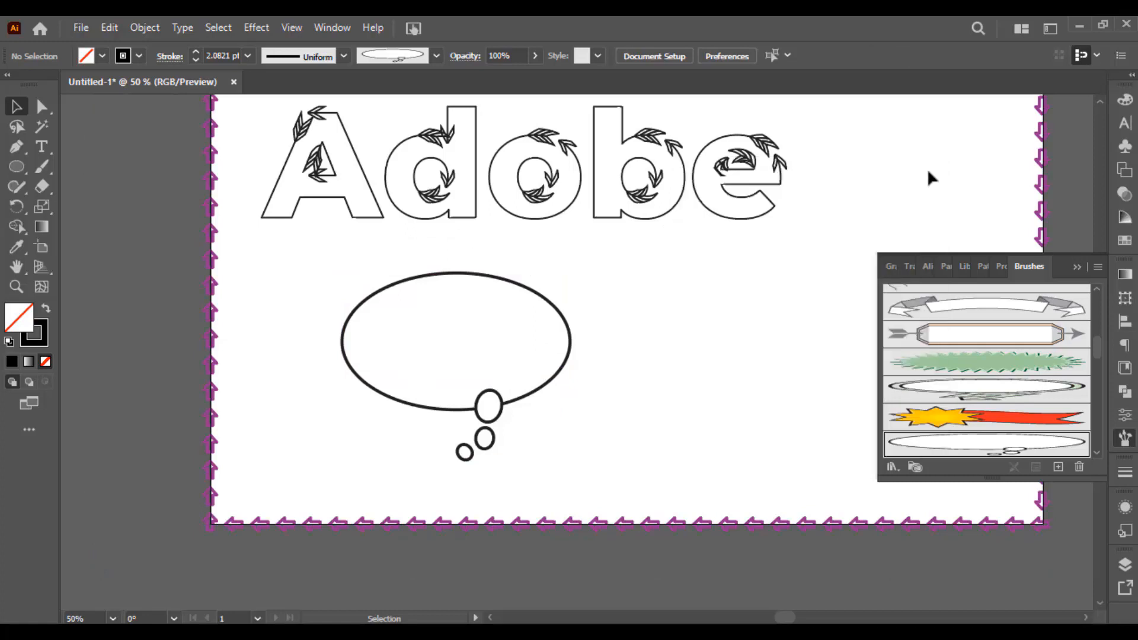
pyautogui.moveTo(720, 406); pyautogui.dragTo(333, 215)
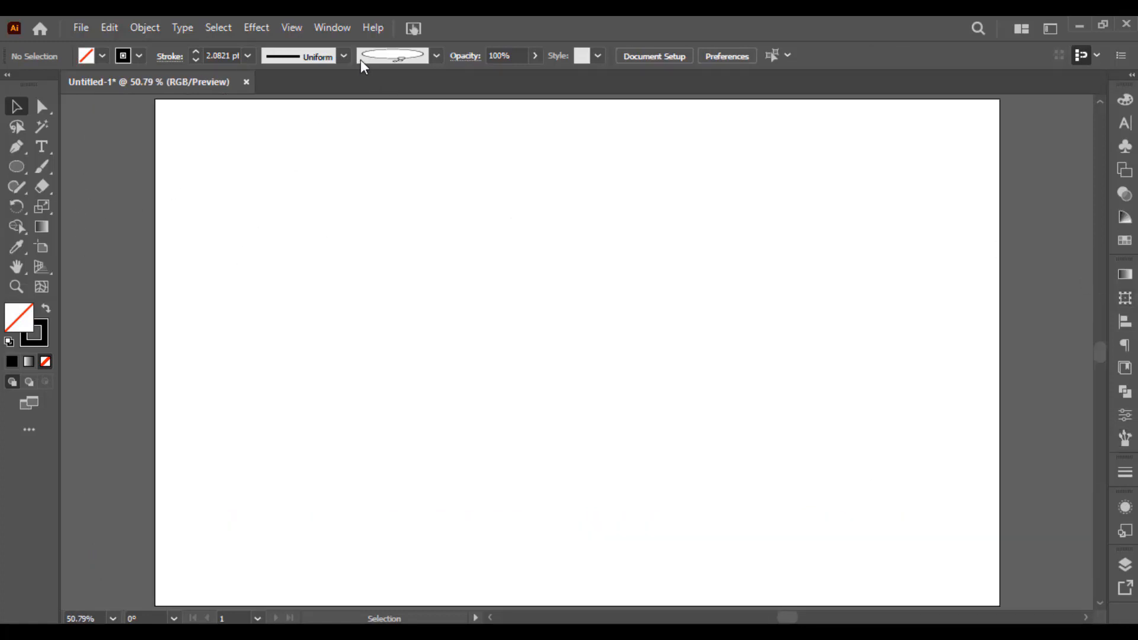
# Start a new Calligraphic Brush from the Brushes panel and shorten its name to Calligraphic.
pyautogui.click(379, 55)
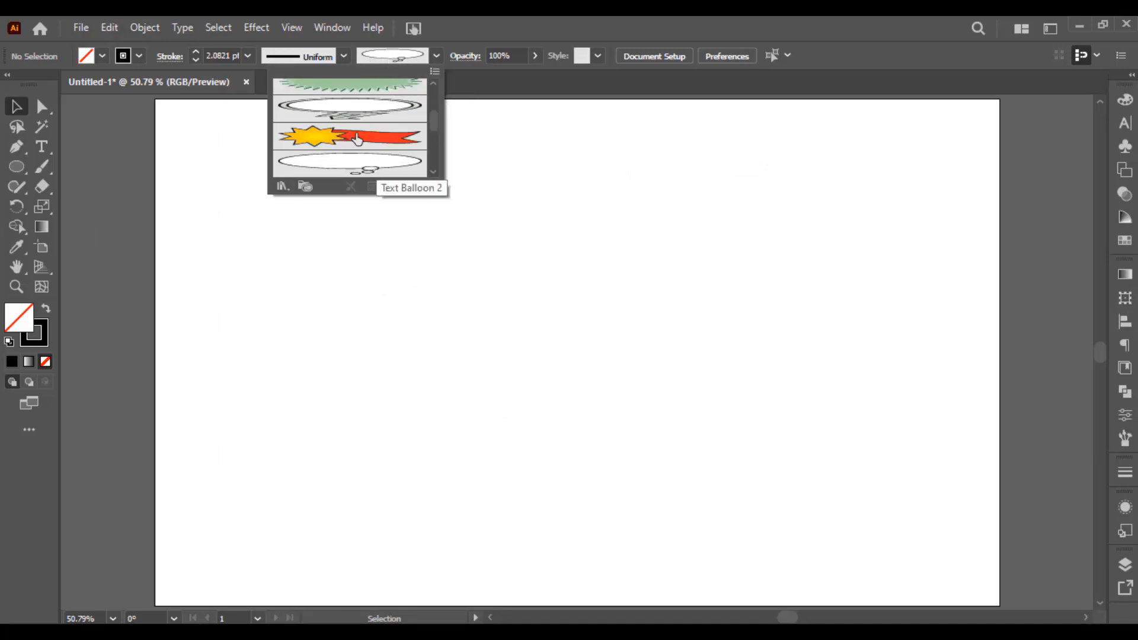
pyautogui.click(1125, 438)
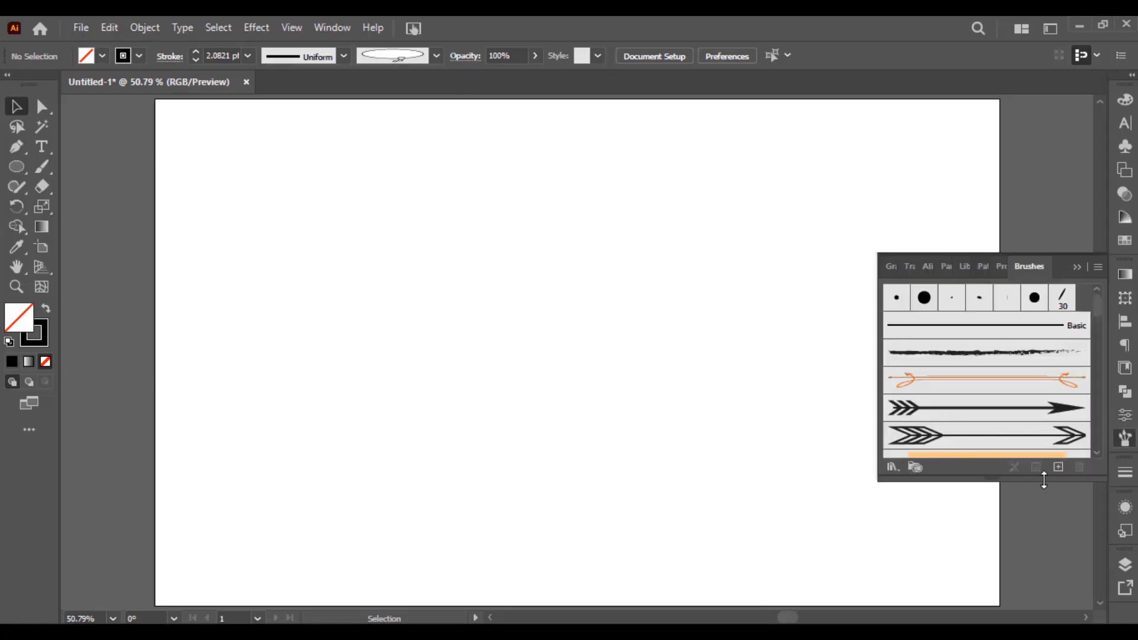
pyautogui.click(1058, 467)
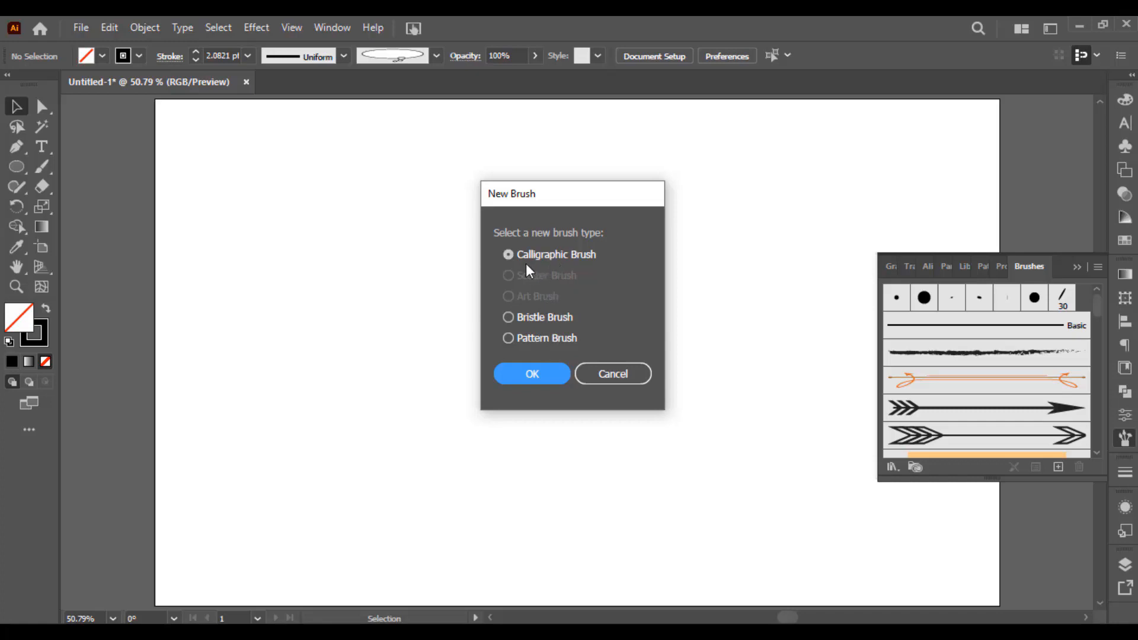
pyautogui.click(510, 379)
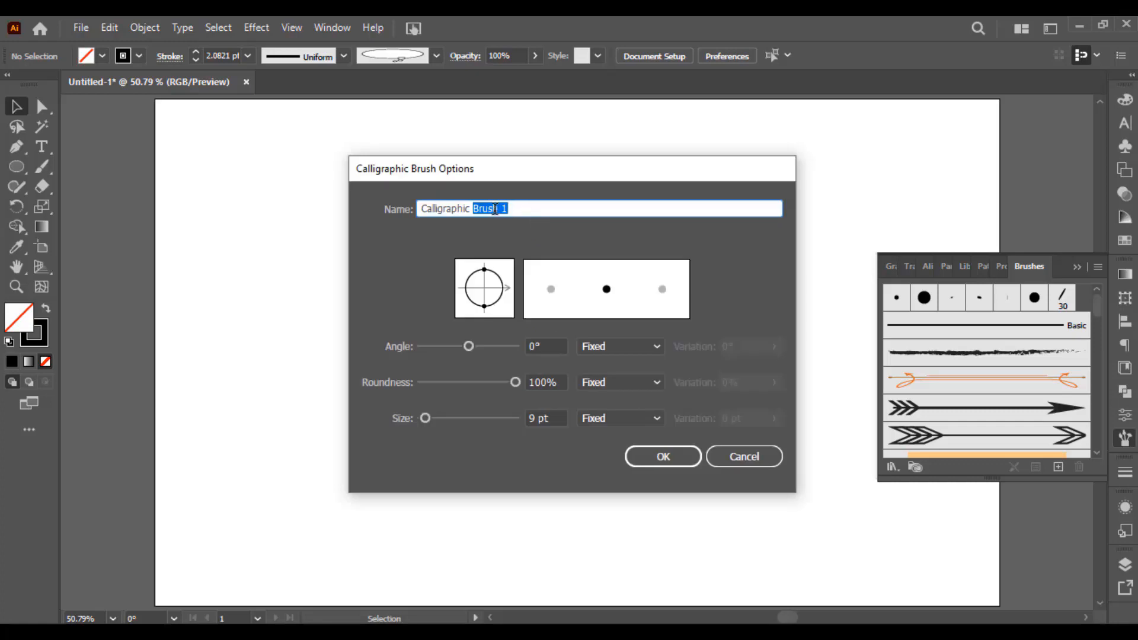
pyautogui.press('BackSpace')
pyautogui.moveTo(491, 208); pyautogui.dragTo(405, 209)
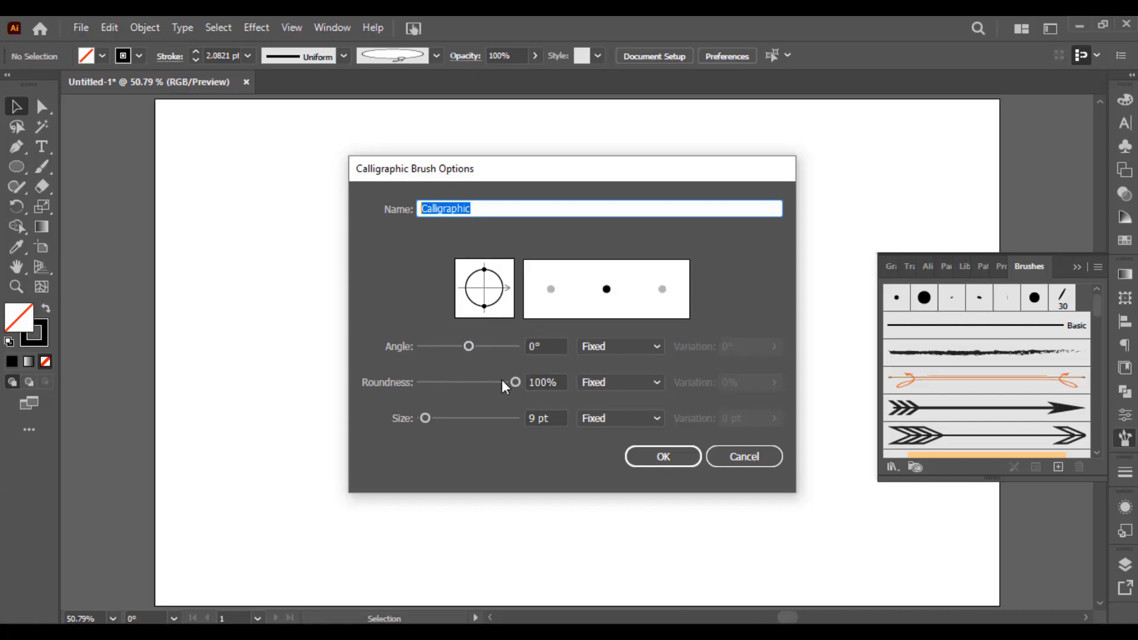
# Set the new brush's roundness to 6%, its angle to 54° and its size to 48 pt.
pyautogui.moveTo(514, 381)
pyautogui.mouseDown()
pyautogui.moveTo(416, 383)
pyautogui.moveTo(493, 381)
pyautogui.moveTo(459, 385)
pyautogui.mouseUp()
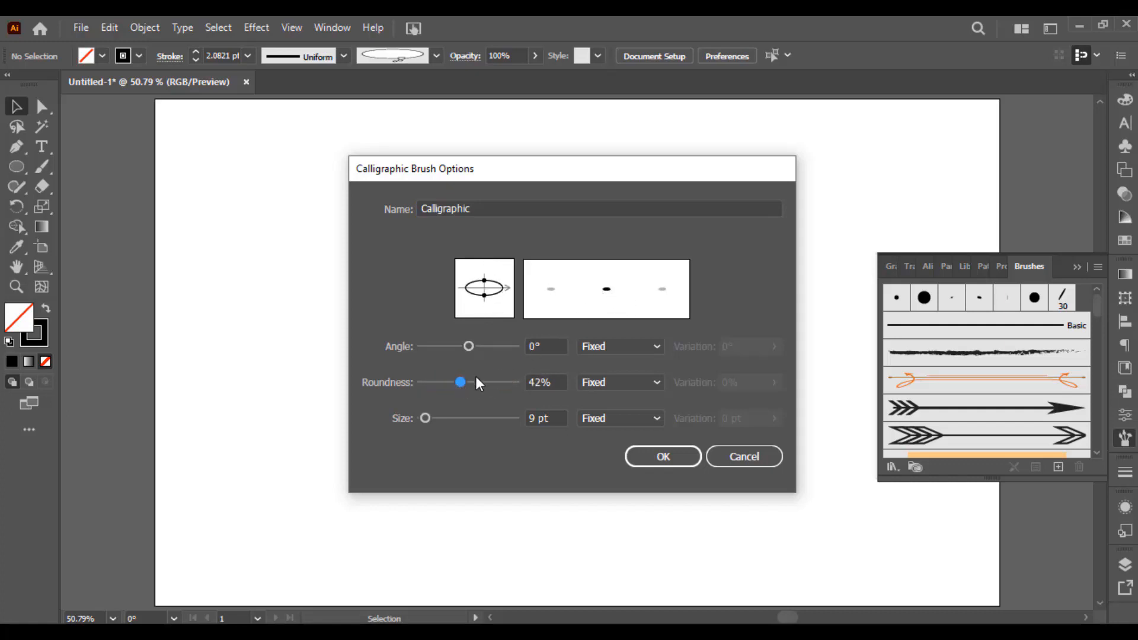
pyautogui.moveTo(460, 381); pyautogui.dragTo(426, 383)
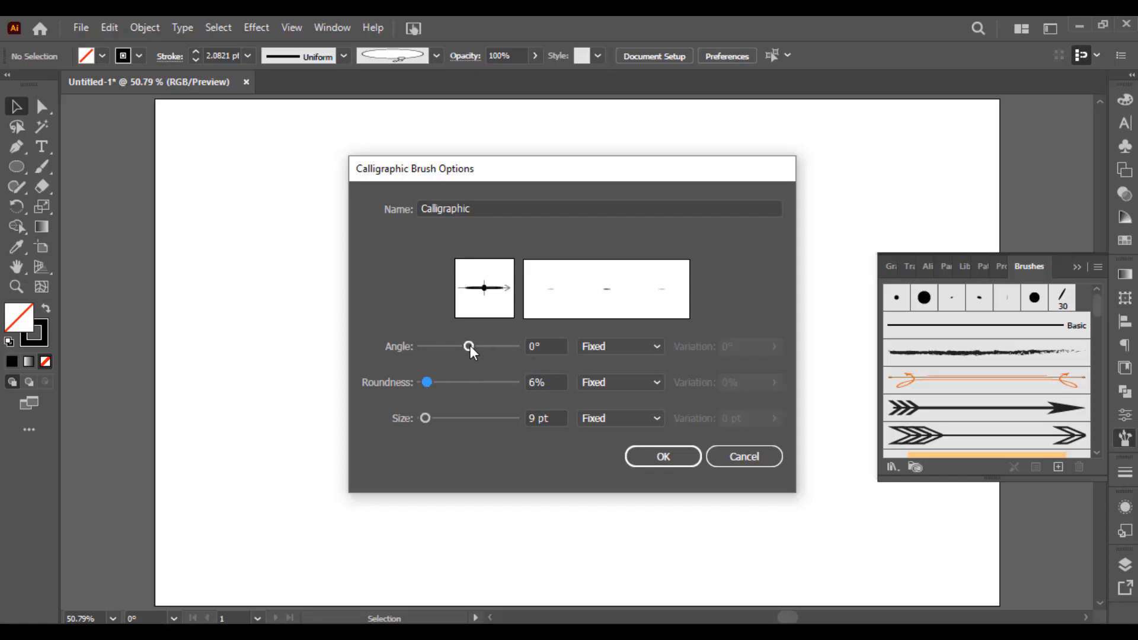
pyautogui.moveTo(470, 346); pyautogui.dragTo(484, 346)
pyautogui.moveTo(426, 418); pyautogui.dragTo(443, 414)
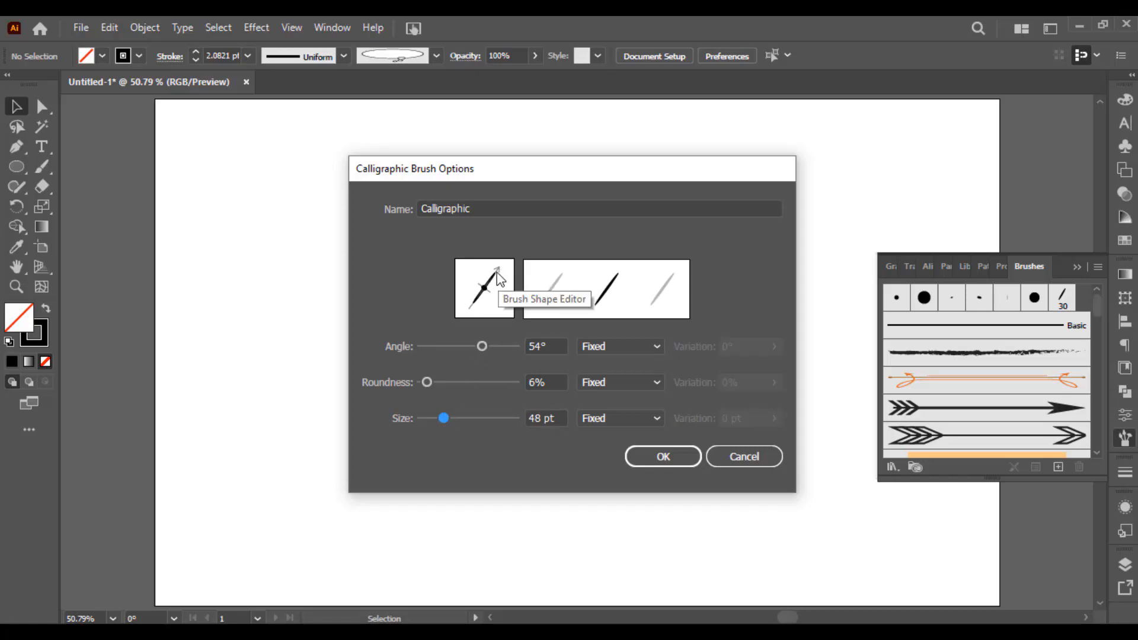
# Reshape the brush in the Brush Shape Editor to a 52° angle and 5% roundness, and create it.
pyautogui.moveTo(498, 272)
pyautogui.mouseDown()
pyautogui.moveTo(500, 297)
pyautogui.moveTo(476, 299)
pyautogui.moveTo(465, 276)
pyautogui.moveTo(492, 268)
pyautogui.moveTo(466, 275)
pyautogui.moveTo(469, 305)
pyautogui.moveTo(498, 306)
pyautogui.moveTo(481, 283)
pyautogui.moveTo(492, 276)
pyautogui.mouseUp()
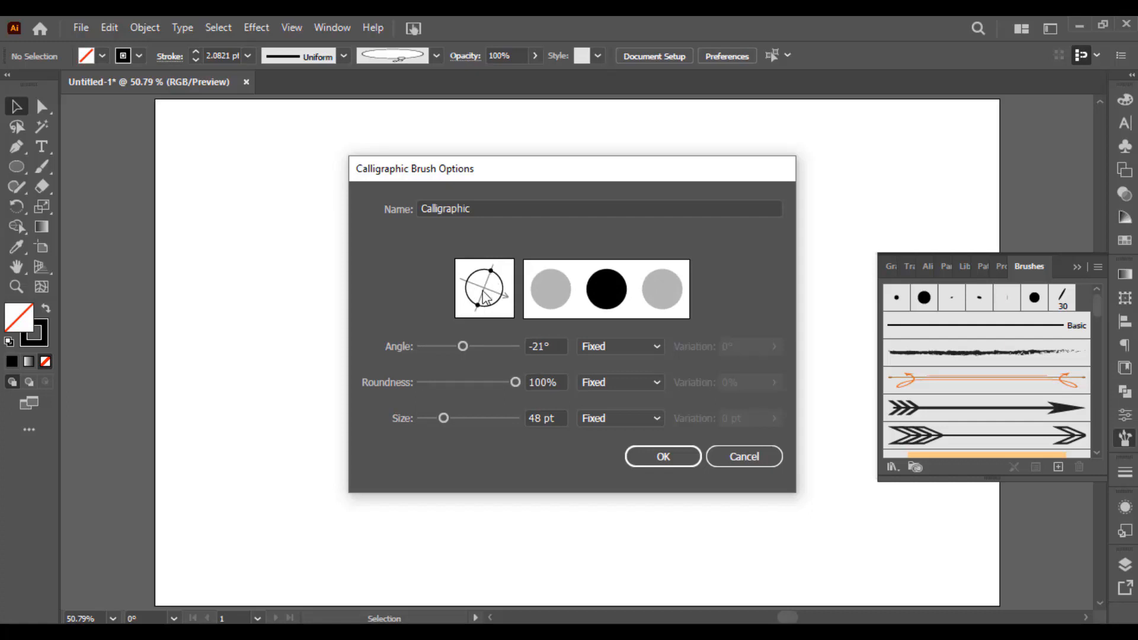
pyautogui.moveTo(479, 307); pyautogui.dragTo(503, 285)
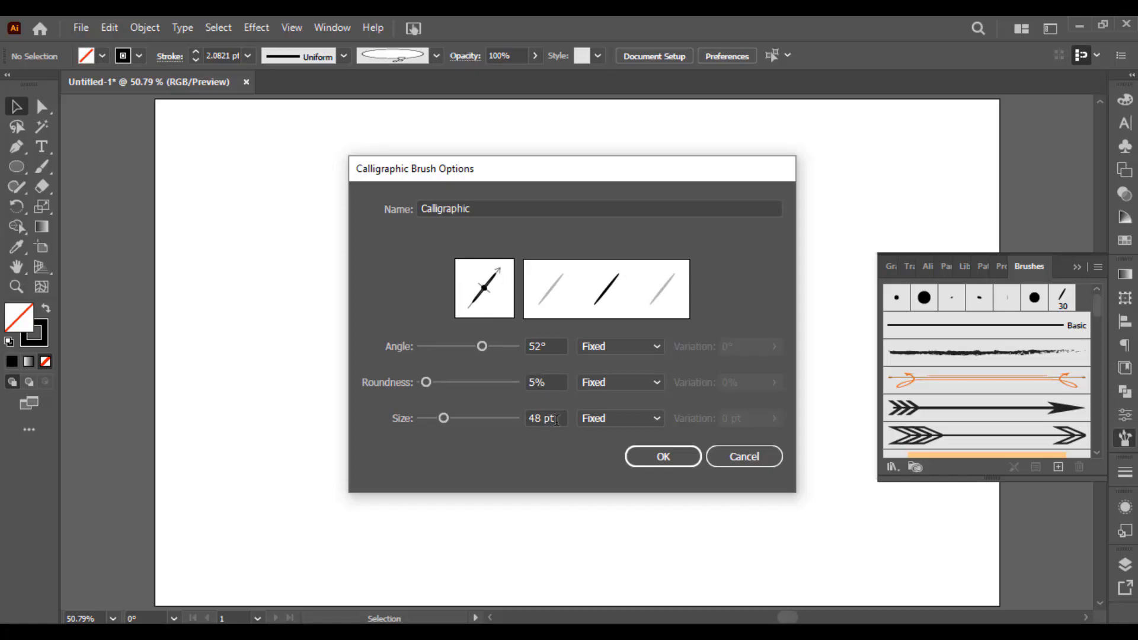
pyautogui.click(683, 460)
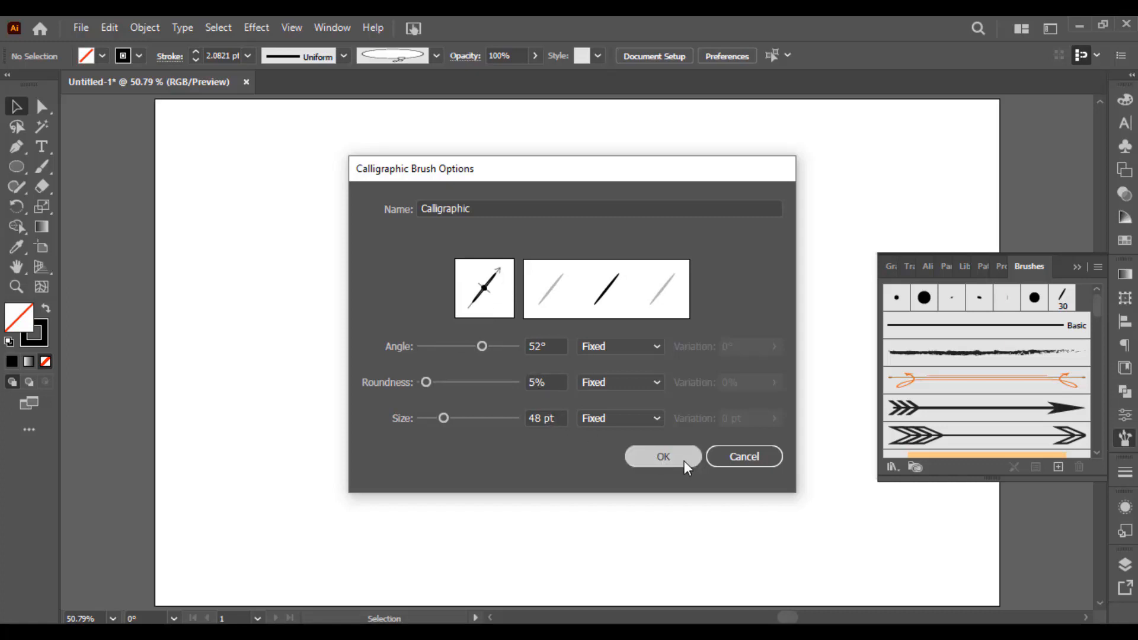
# Paint several curved calligraphic strokes with the Paintbrush tool, ending in a wide sweeping curve beneath the first stroke.
pyautogui.click(45, 169)
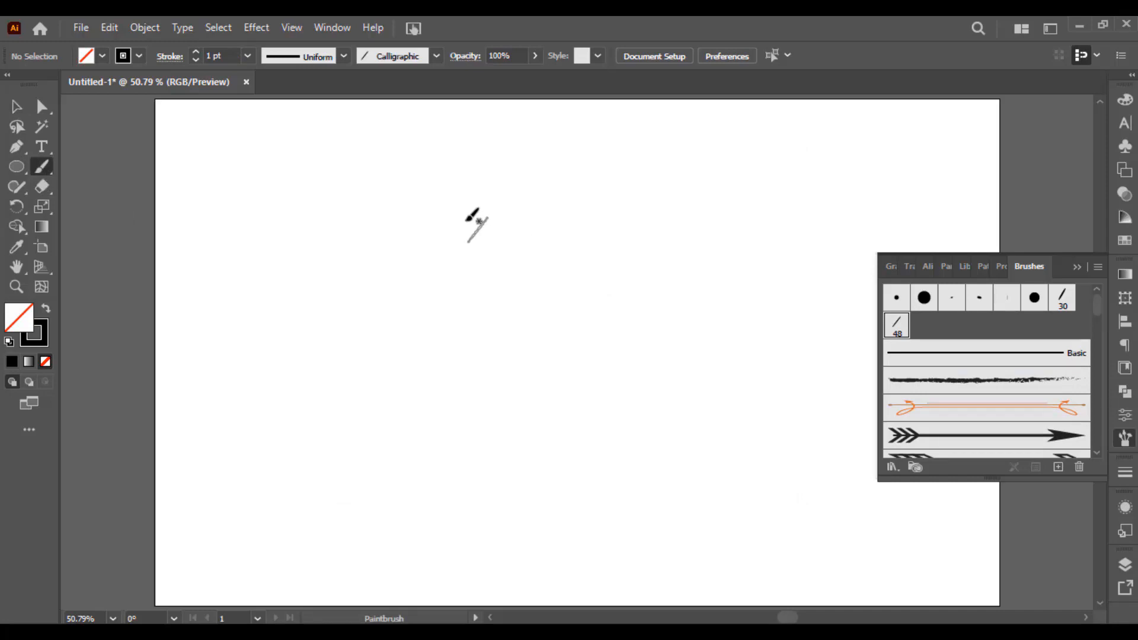
pyautogui.moveTo(463, 195); pyautogui.dragTo(465, 297)
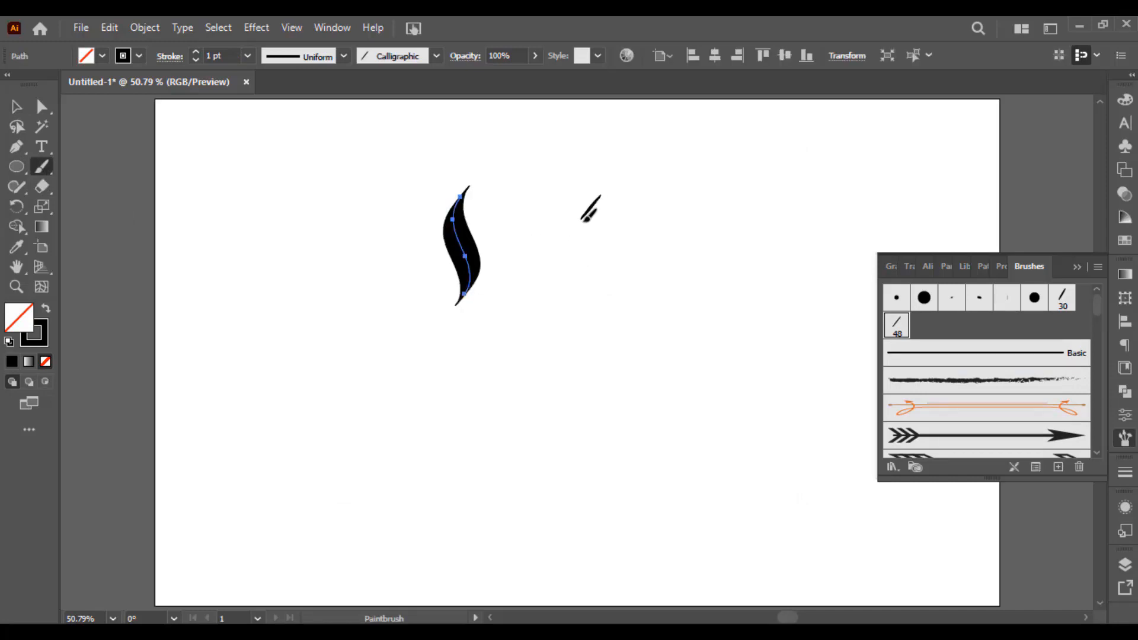
pyautogui.moveTo(600, 195)
pyautogui.mouseDown()
pyautogui.moveTo(610, 282)
pyautogui.moveTo(597, 333)
pyautogui.moveTo(632, 251)
pyautogui.moveTo(599, 145)
pyautogui.moveTo(613, 132)
pyautogui.mouseUp()
pyautogui.moveTo(603, 325)
pyautogui.mouseDown()
pyautogui.moveTo(562, 331)
pyautogui.moveTo(472, 347)
pyautogui.moveTo(428, 313)
pyautogui.moveTo(434, 273)
pyautogui.mouseUp()
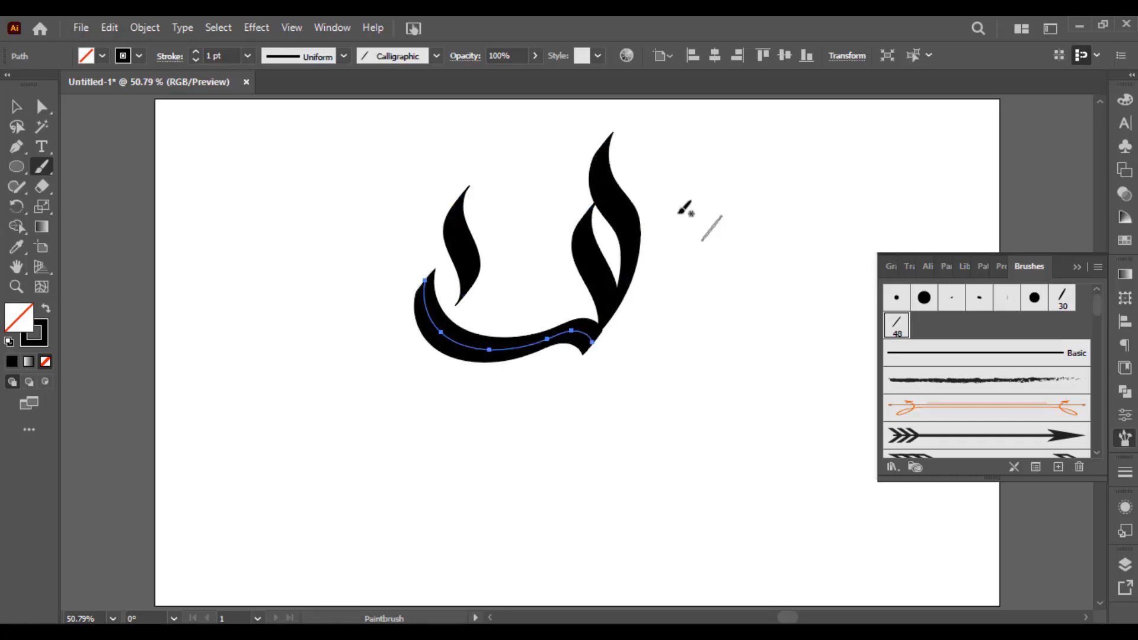
# Move the connected right-hand strokes and the sweeping curve together down and slightly to the right, then deselect them.
pyautogui.press('v')
pyautogui.moveTo(676, 356)
pyautogui.mouseDown()
pyautogui.moveTo(570, 272)
pyautogui.moveTo(600, 264)
pyautogui.moveTo(620, 365)
pyautogui.mouseUp()
pyautogui.click(737, 325)
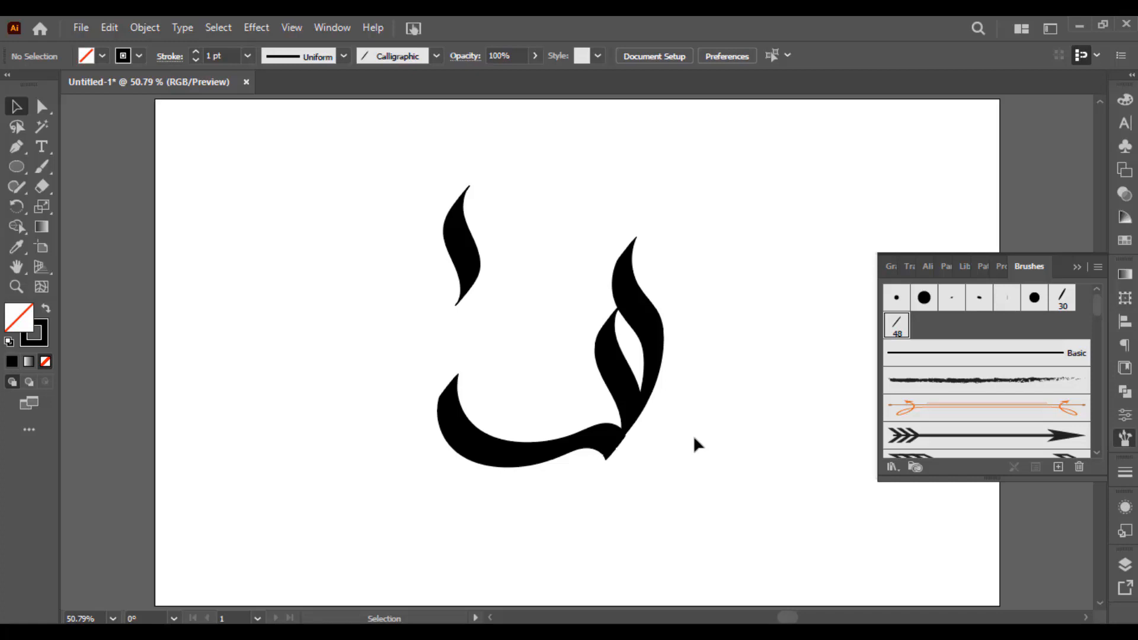
# Delete all the calligraphic strokes from the artboard and collapse the Brushes panel.
pyautogui.moveTo(702, 483); pyautogui.dragTo(403, 209)
pyautogui.press('Delete')
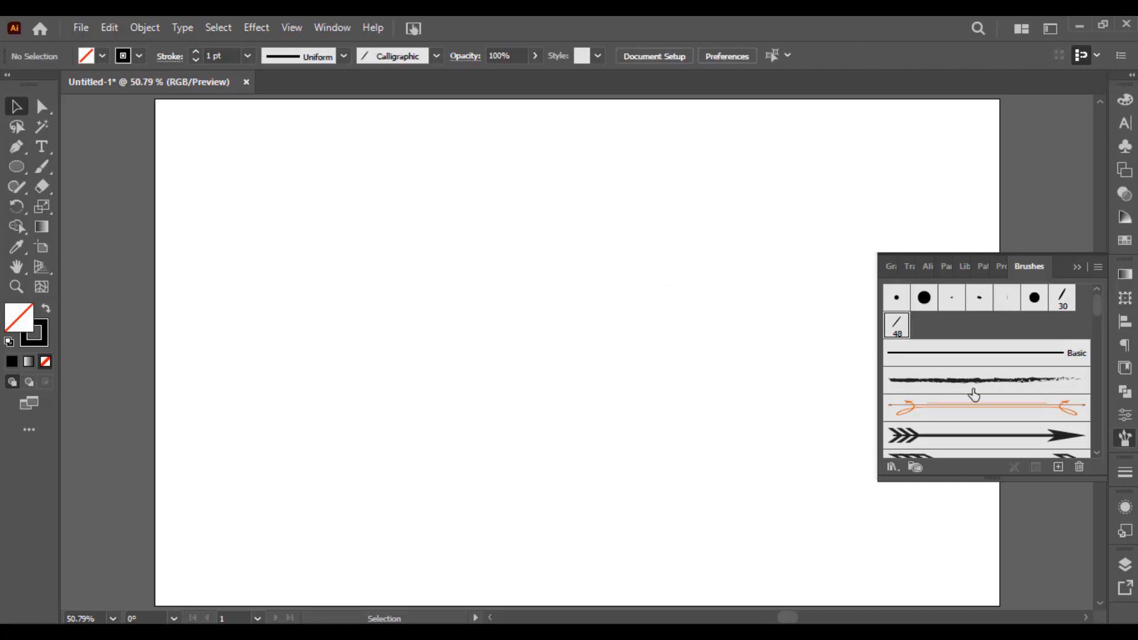
pyautogui.click(734, 346)
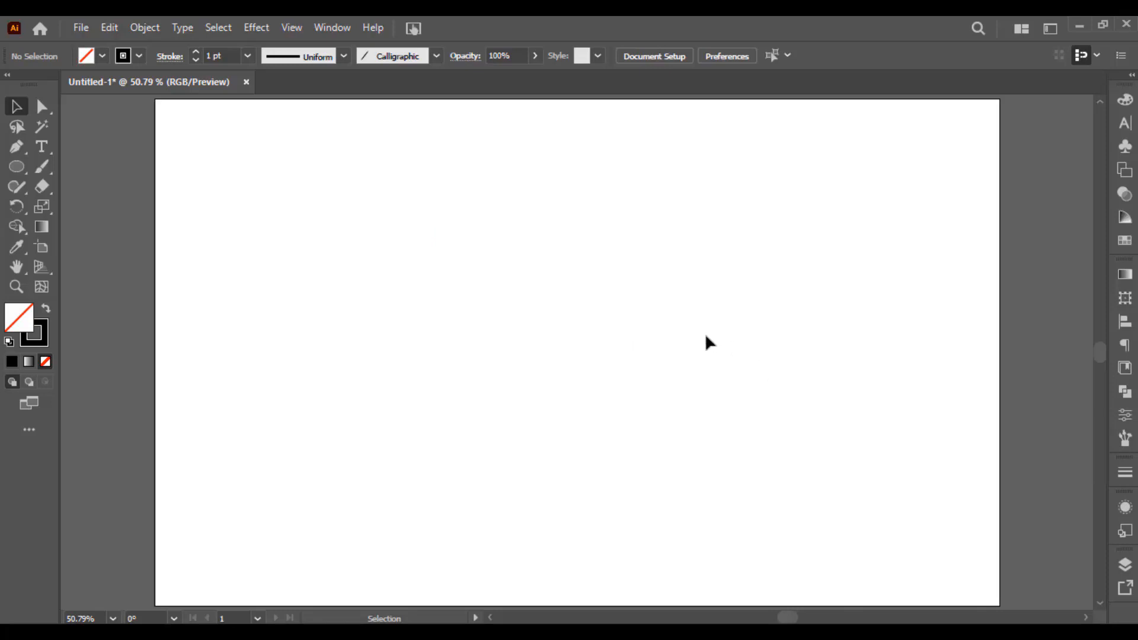